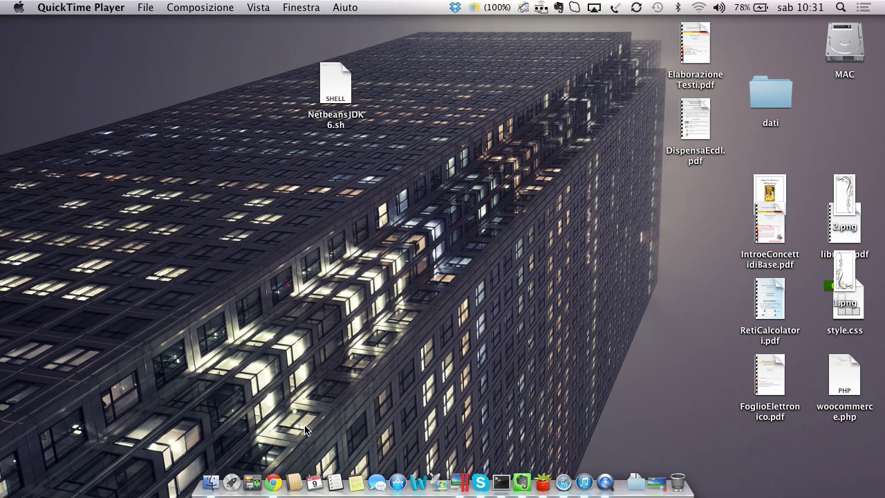
Step: Open a new Google Chrome window from the Dock
click(278, 468)
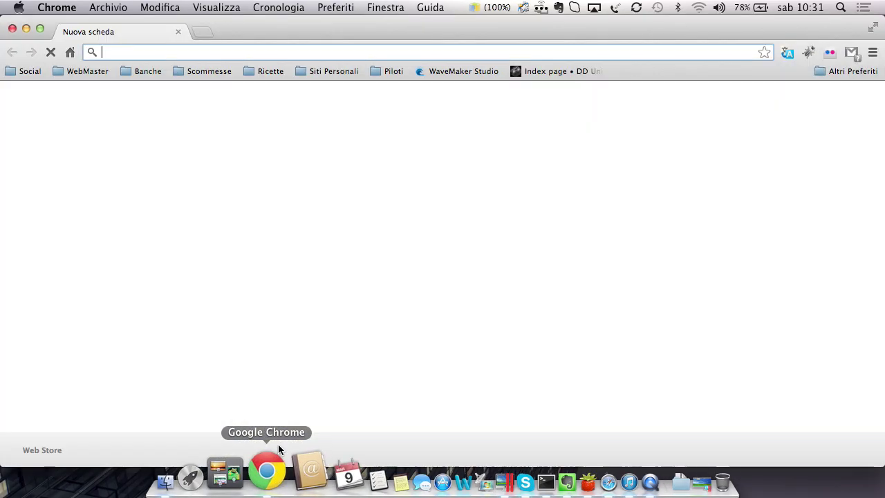
Step: Minimize Chrome, move the libretti file under the dati folder, and return to the Windows XP Test VM
click(26, 29)
drag(763, 230, 767, 140)
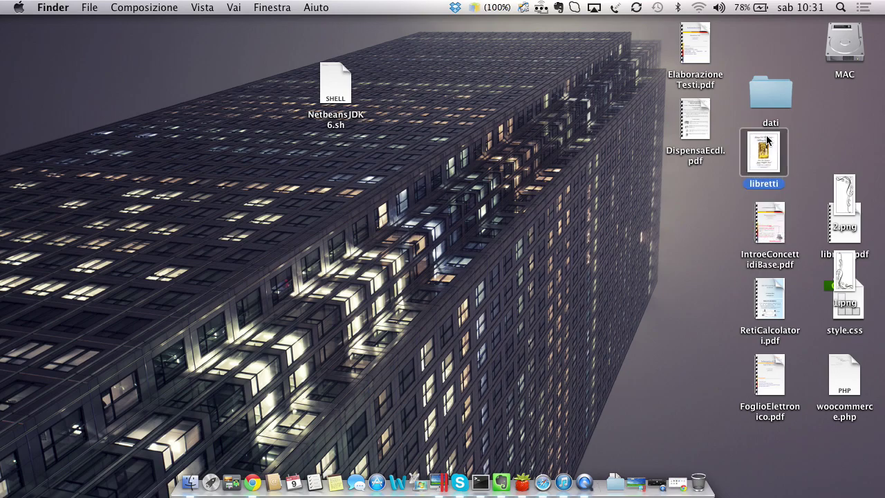
click(605, 268)
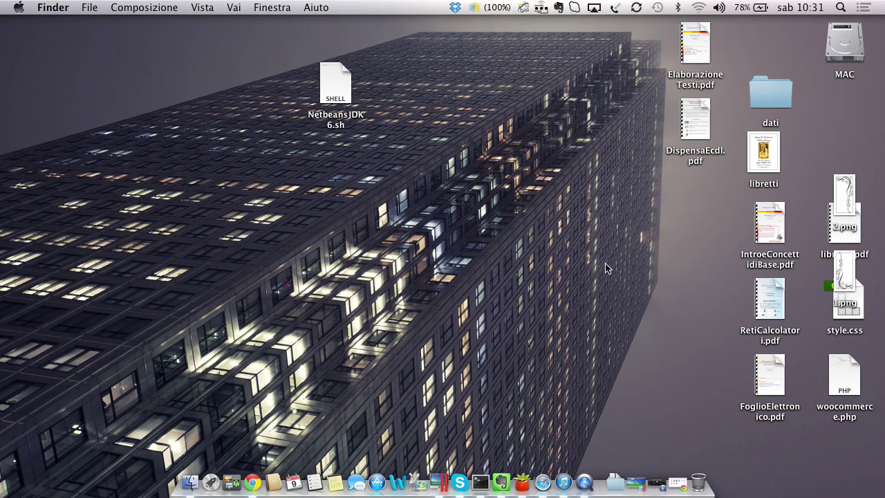
click(443, 488)
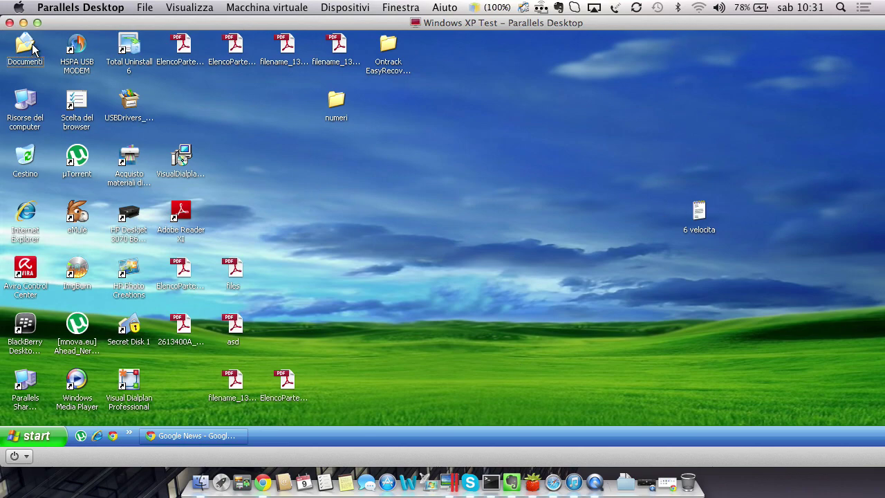
Step: Make the Windows XP Test VM full screen and bring the Google News Chrome window forward
click(38, 23)
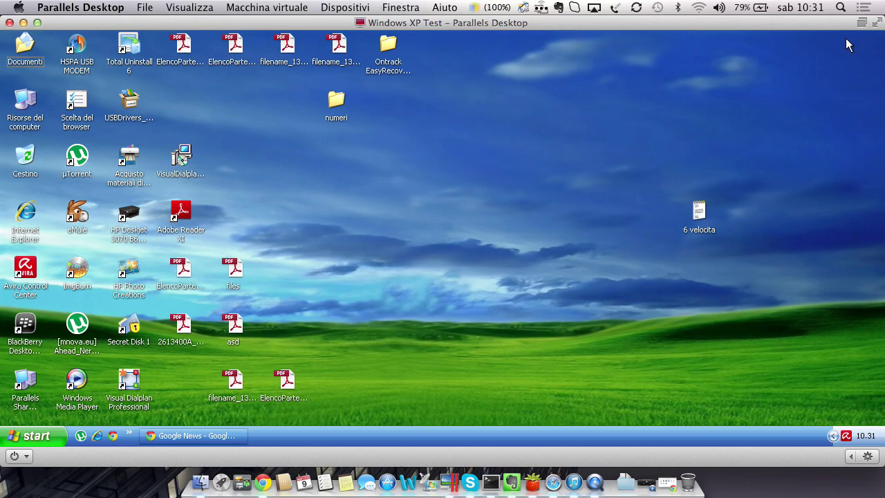
click(876, 23)
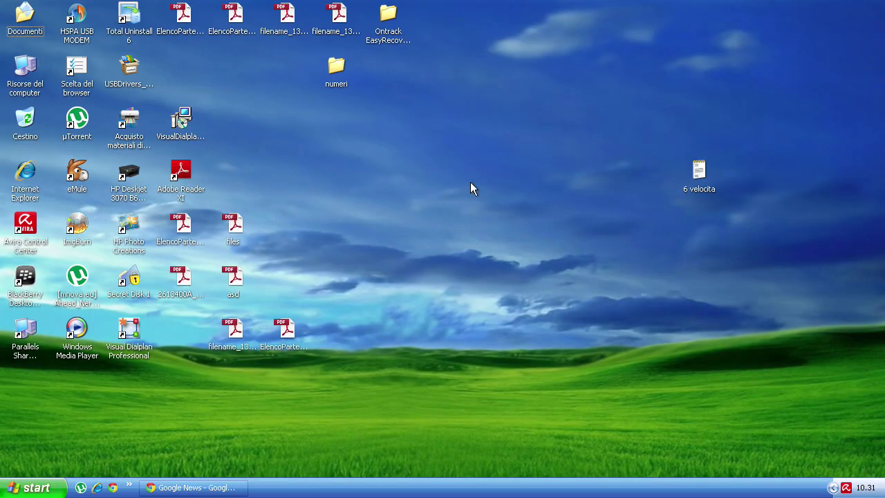
click(31, 487)
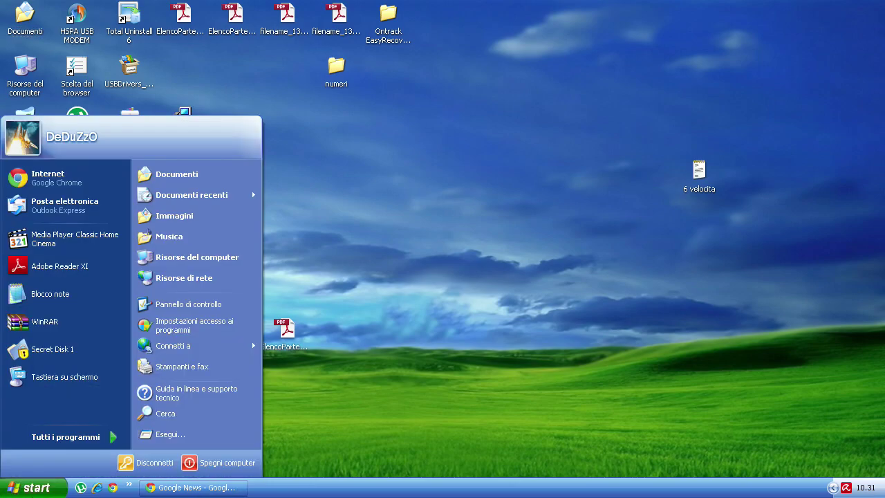
click(187, 487)
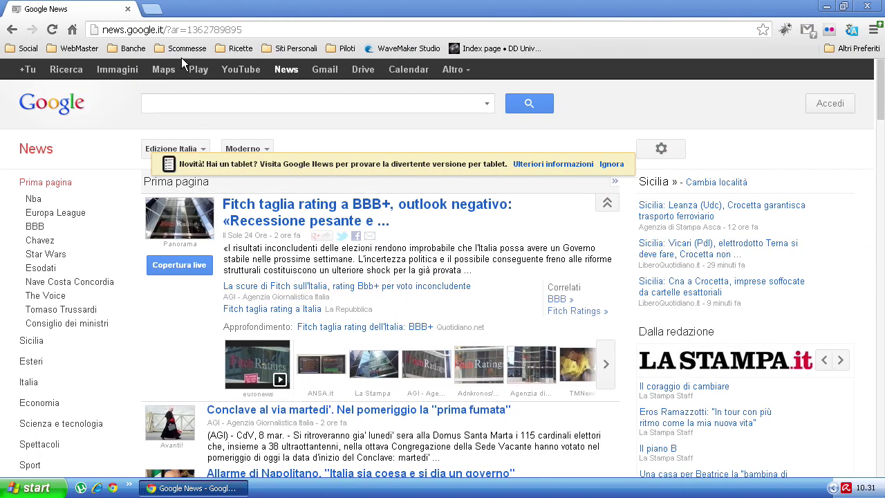
click(181, 29)
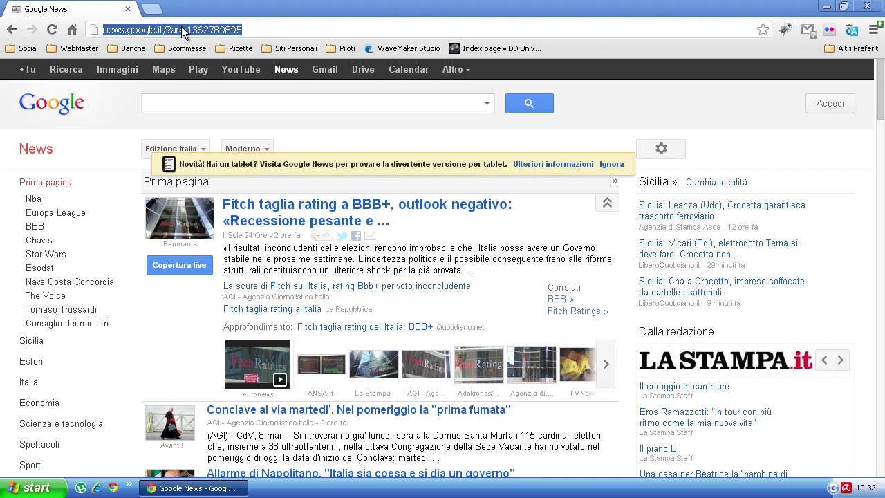
text(www.ascdazzurra.it)
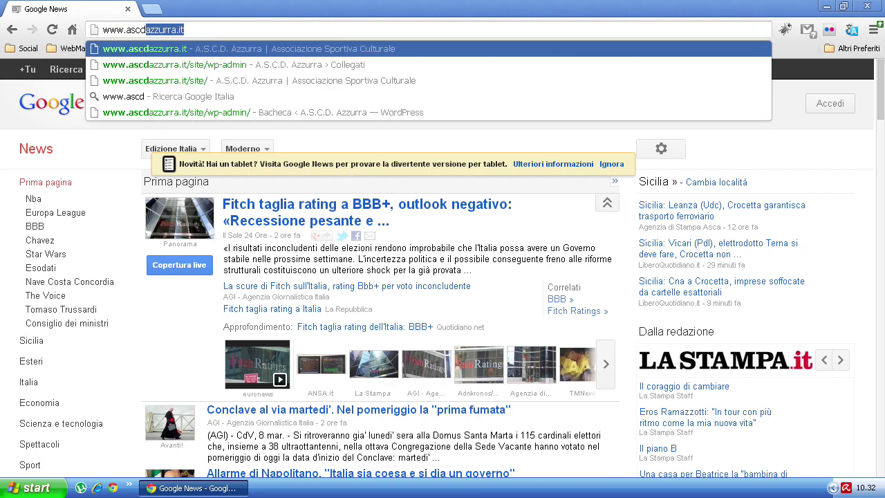
key(Return)
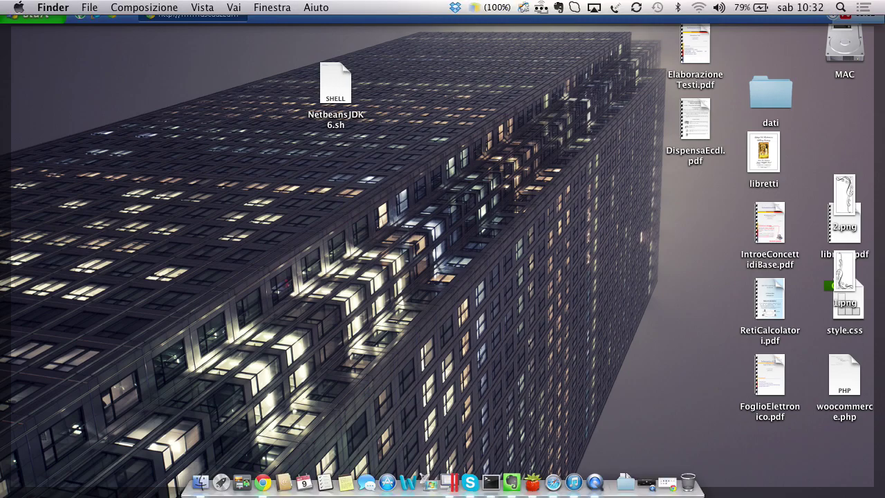
Step: Try joining the phone's Wi-Fi hotspot and dismiss the connection timeout warning
click(698, 7)
click(679, 74)
click(699, 7)
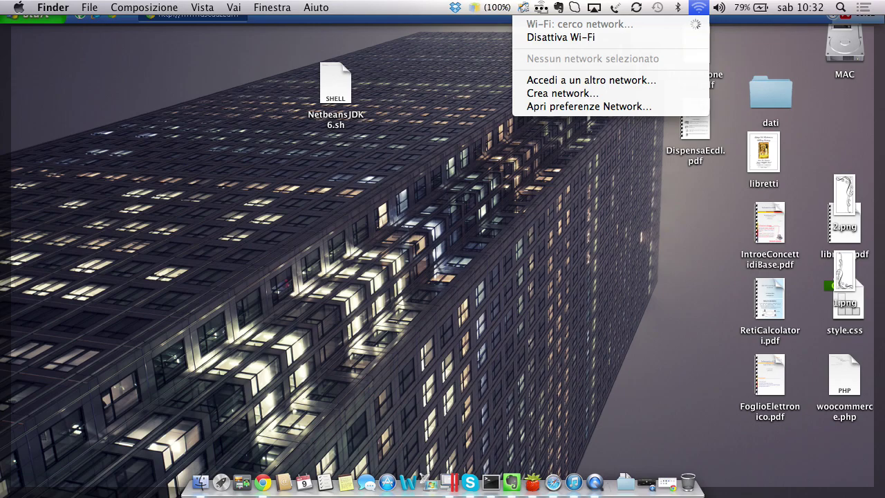
click(699, 7)
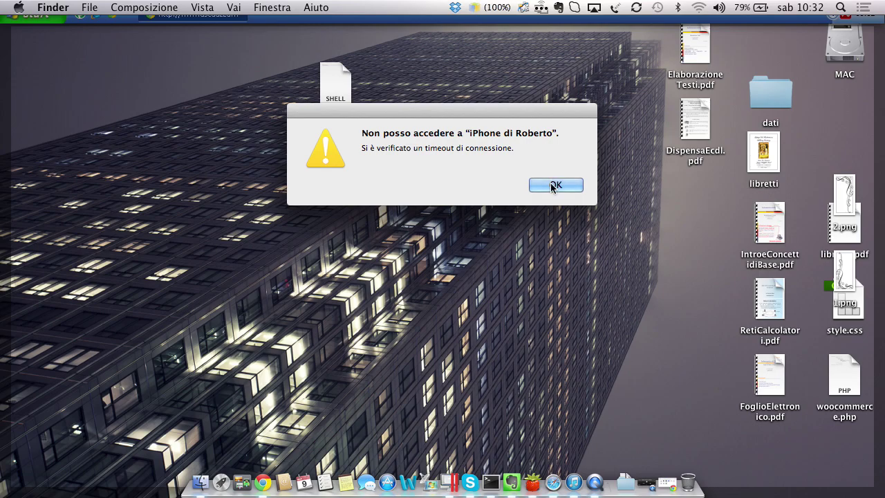
click(552, 185)
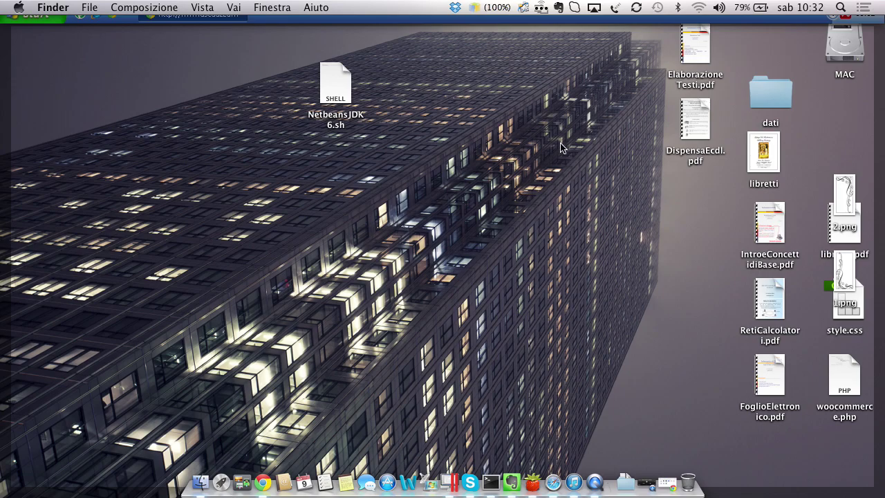
Step: Join the phone hotspot with its WPA2 password and restore the Chrome window
click(699, 6)
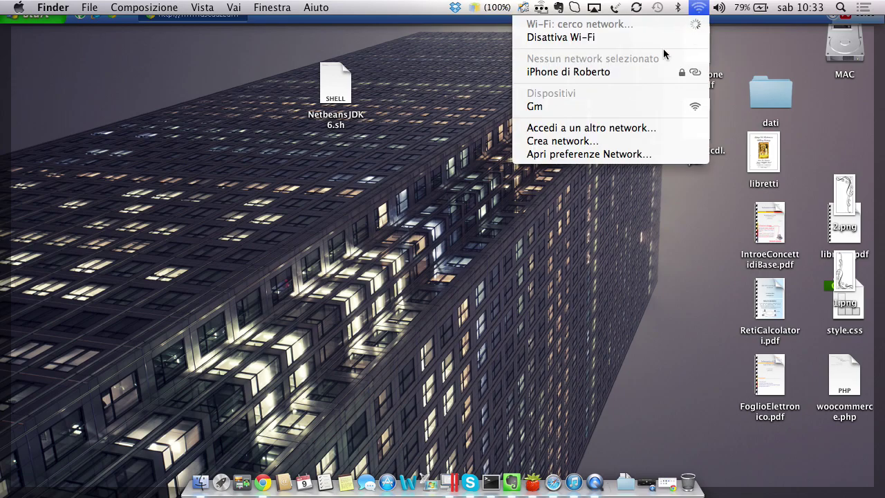
click(653, 72)
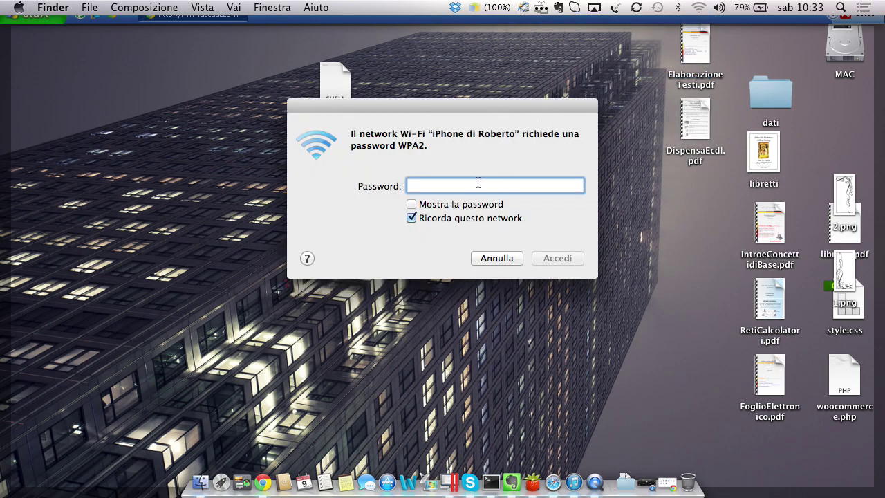
text(•••••••••)
click(558, 258)
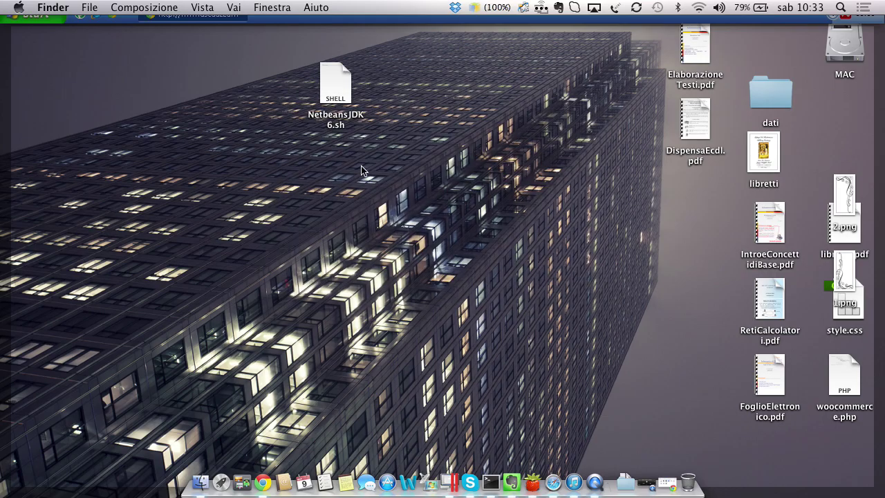
click(255, 484)
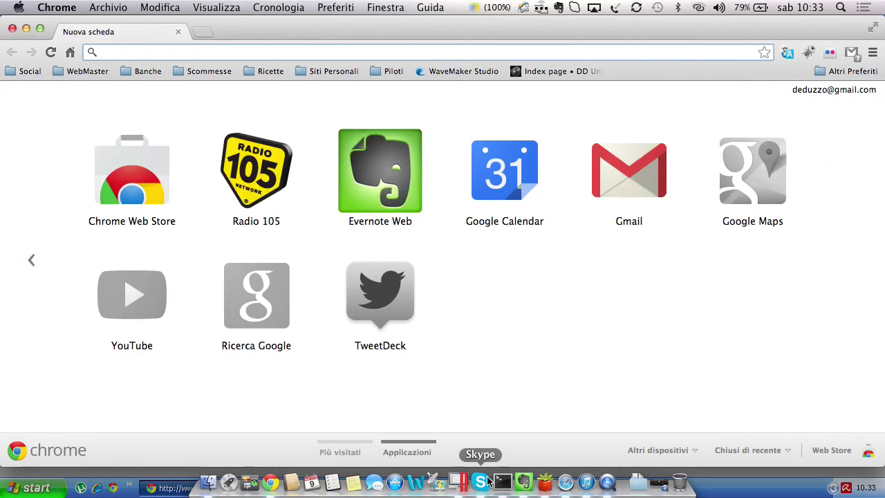
Step: Reload the A.S.C.D. Azzurra site in the Windows XP machine's Chrome
click(456, 480)
click(284, 29)
key(Return)
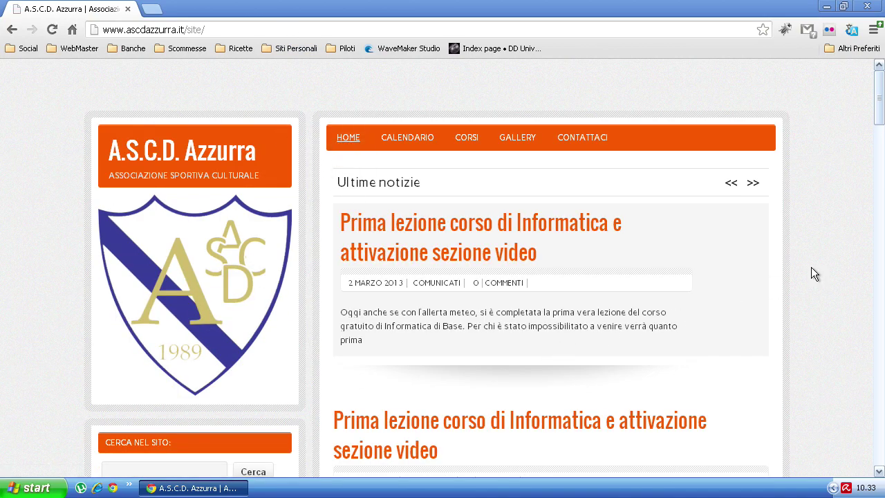
Step: Open CORSI > VIDEO E MATERIALE > CORSO INFORMATICA DI BASE – 2013
mouse_move(467, 147)
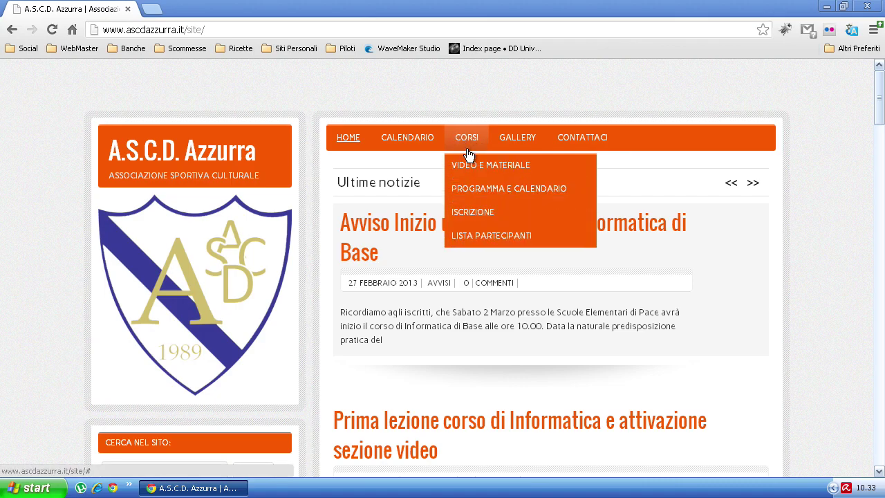
mouse_move(499, 171)
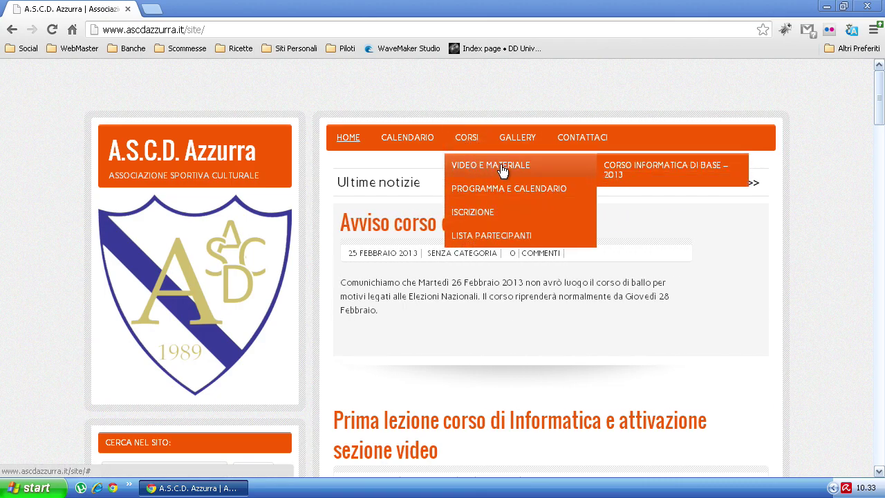
click(624, 173)
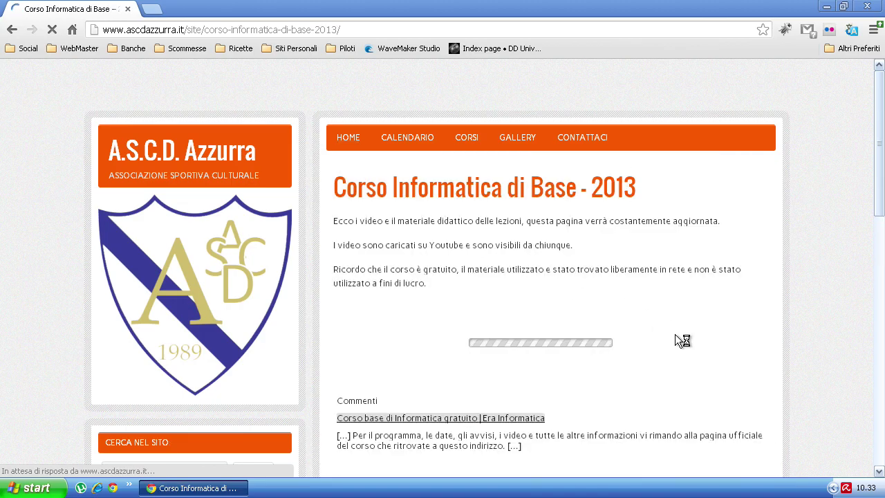
Step: Play the Lezione 1 video, close its player, and go back to the home page
drag(879, 132, 882, 178)
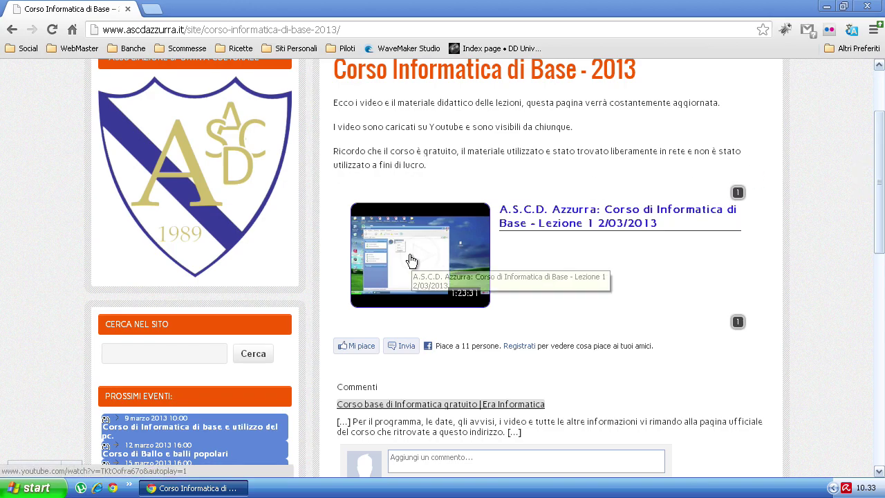
click(409, 258)
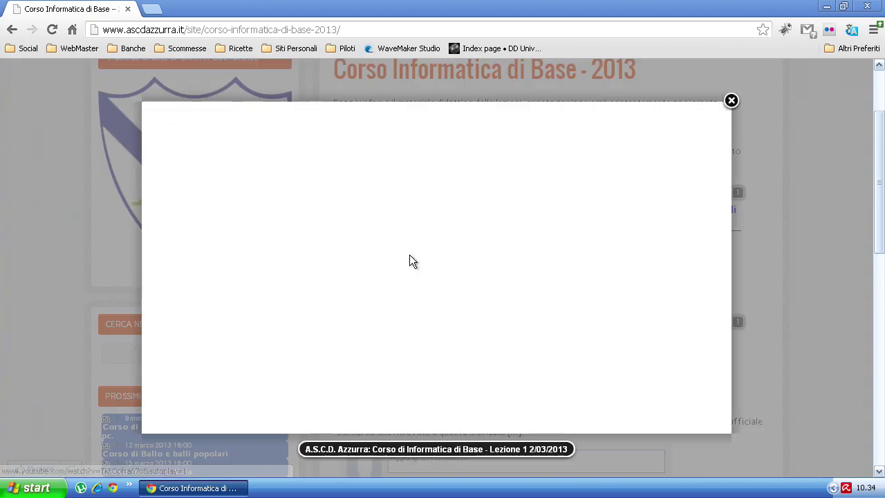
mouse_move(876, 182)
mouse_down()
mouse_move(875, 194)
mouse_move(875, 182)
mouse_up()
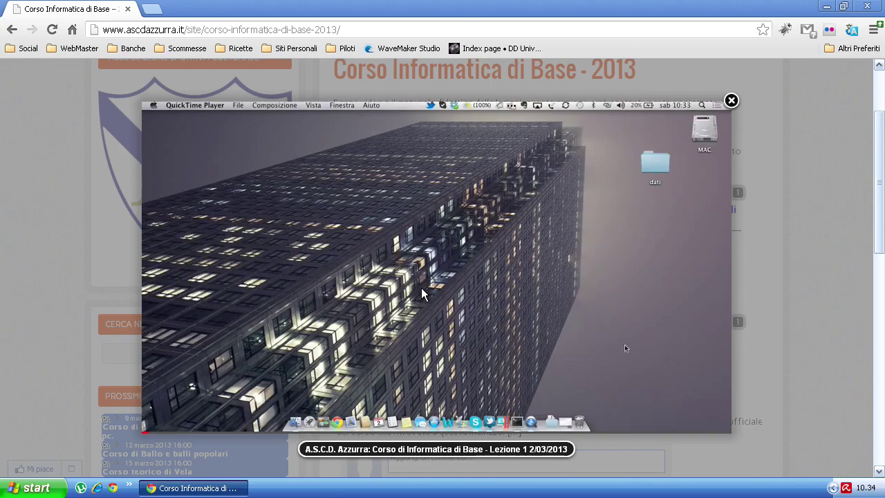
click(731, 101)
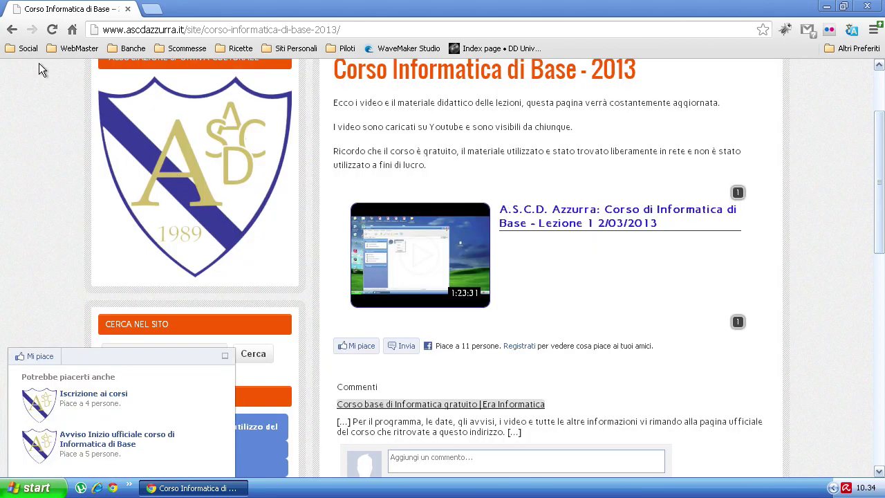
click(11, 29)
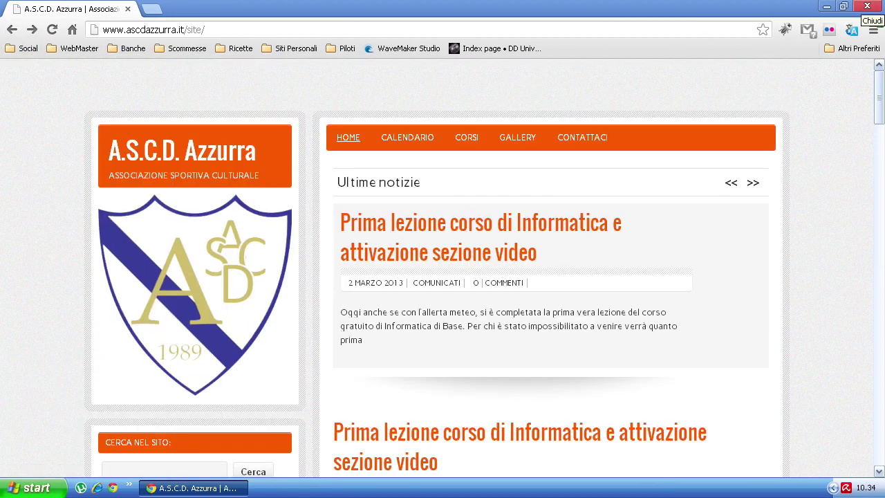
click(867, 6)
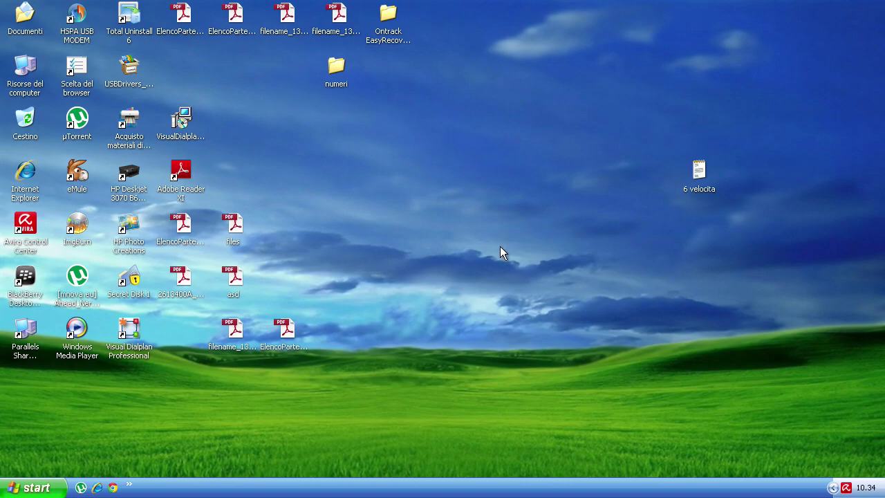
key(ctrl+super+f)
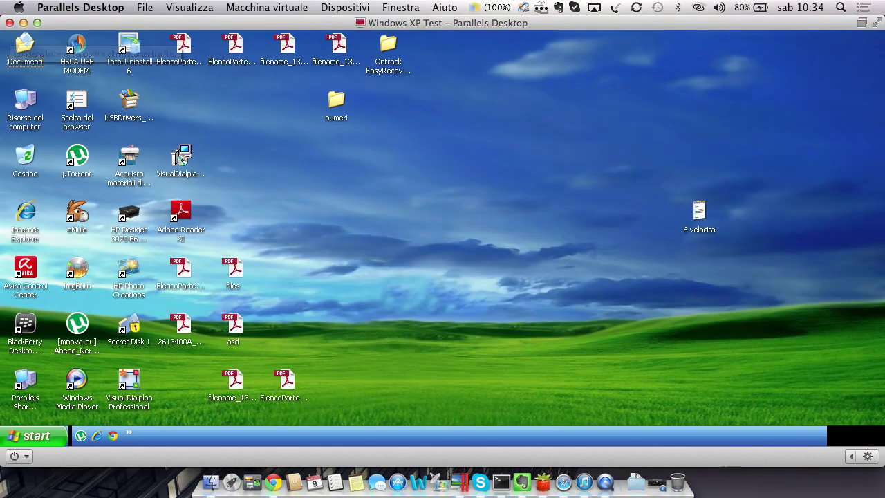
click(876, 23)
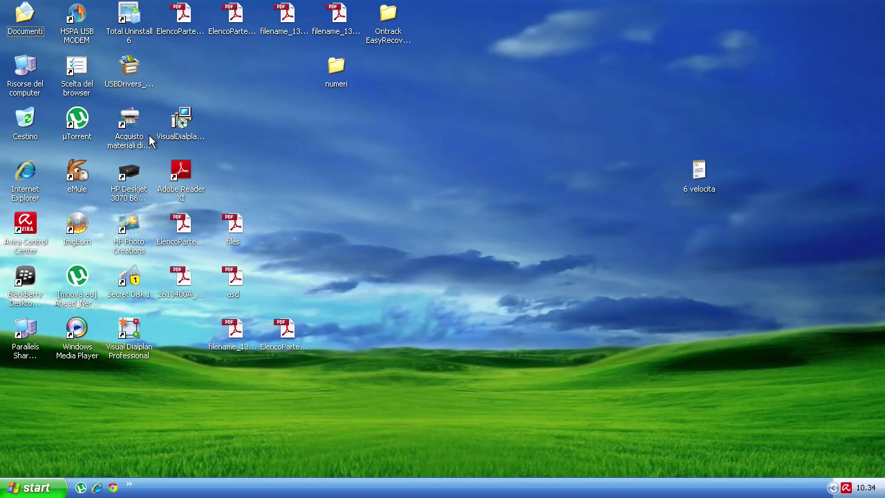
click(172, 269)
click(331, 69)
click(347, 192)
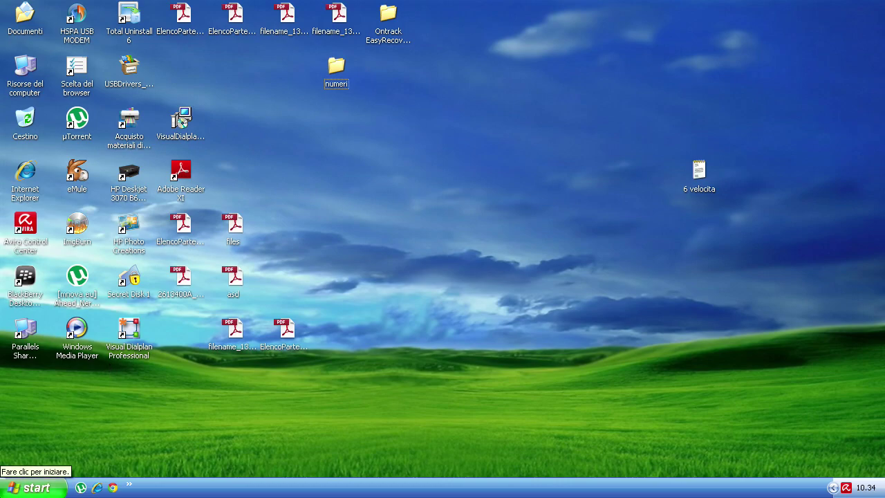
click(27, 488)
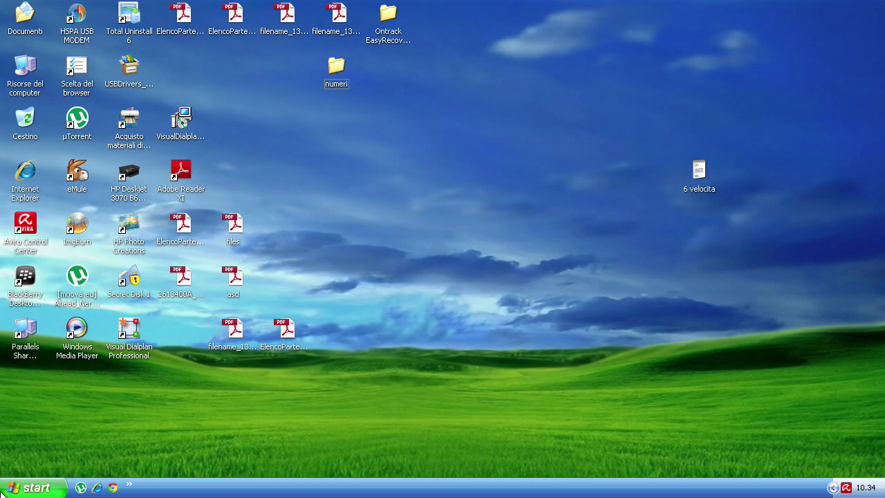
click(28, 487)
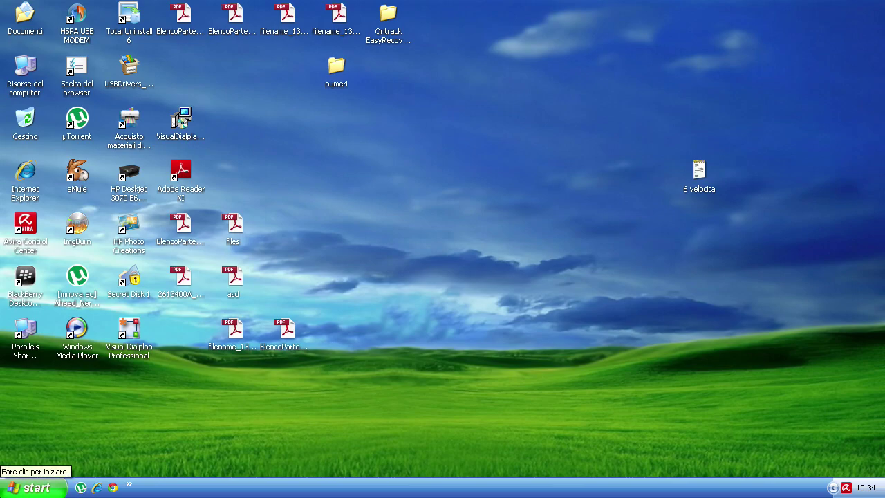
click(28, 487)
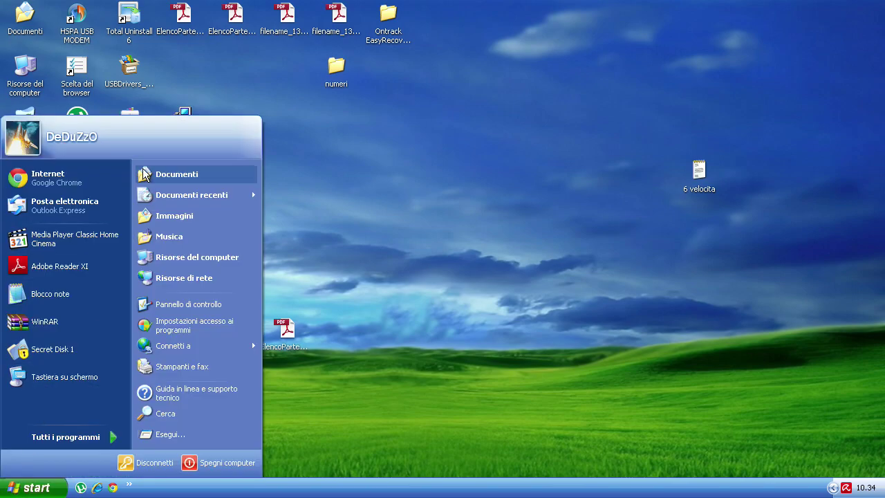
click(373, 97)
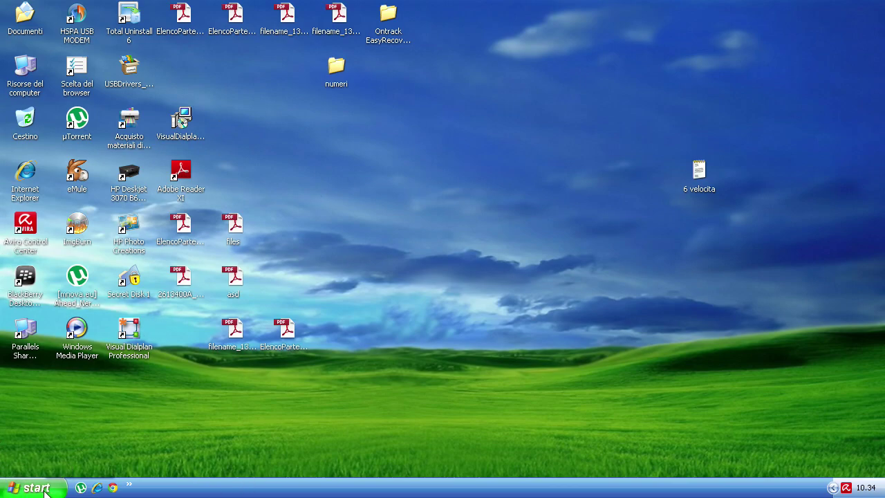
click(190, 468)
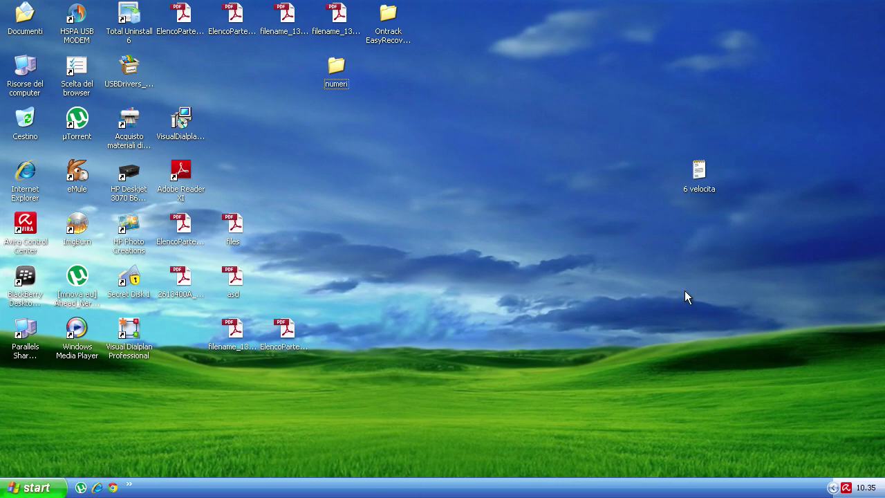
key(ctrl+Left)
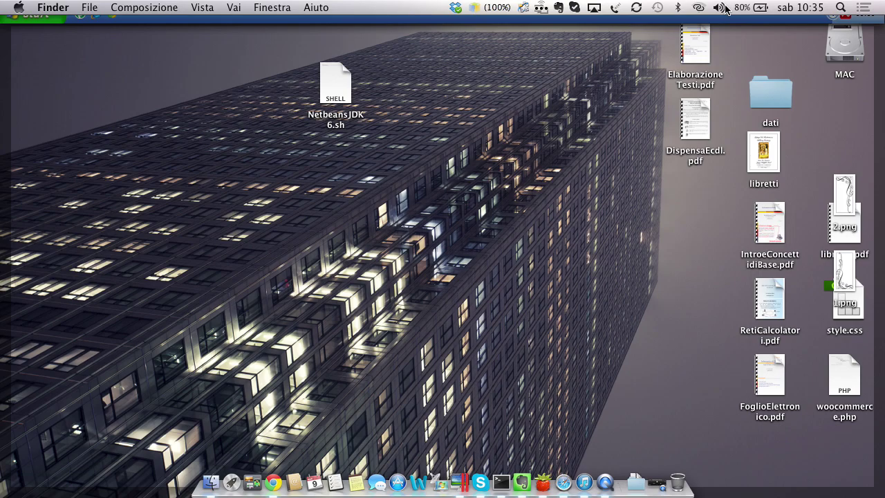
Step: Return to the full-screen Windows XP desktop and open its Start menu
click(610, 477)
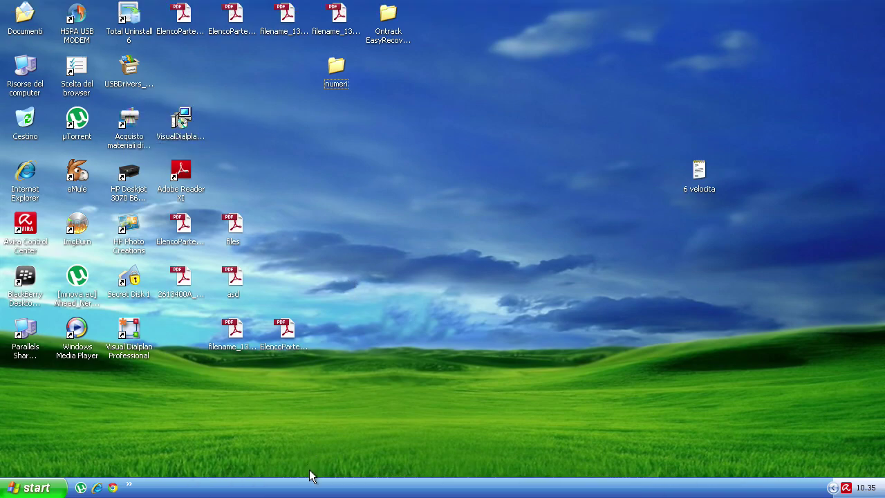
click(33, 487)
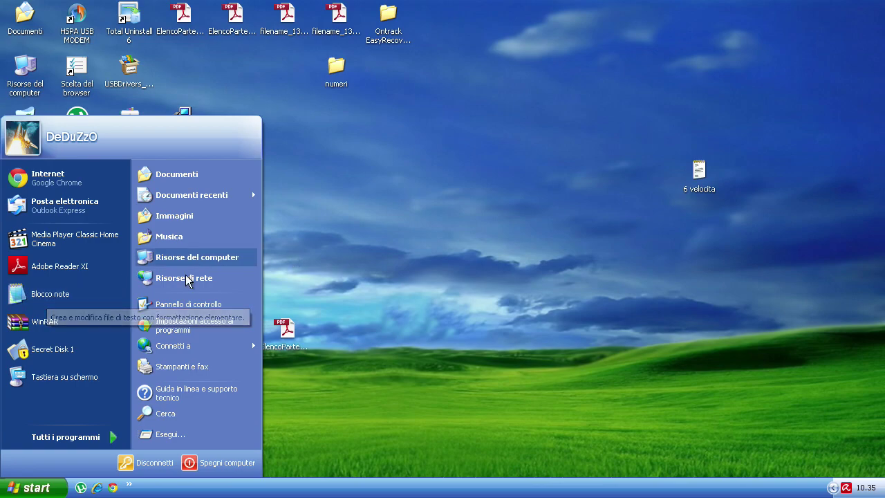
click(65, 302)
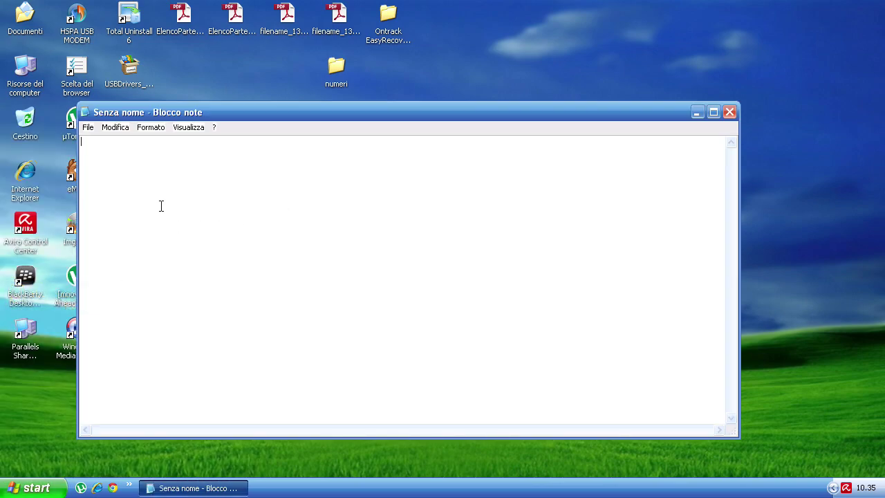
text(www.ascdazzurra.it)
double_click(99, 142)
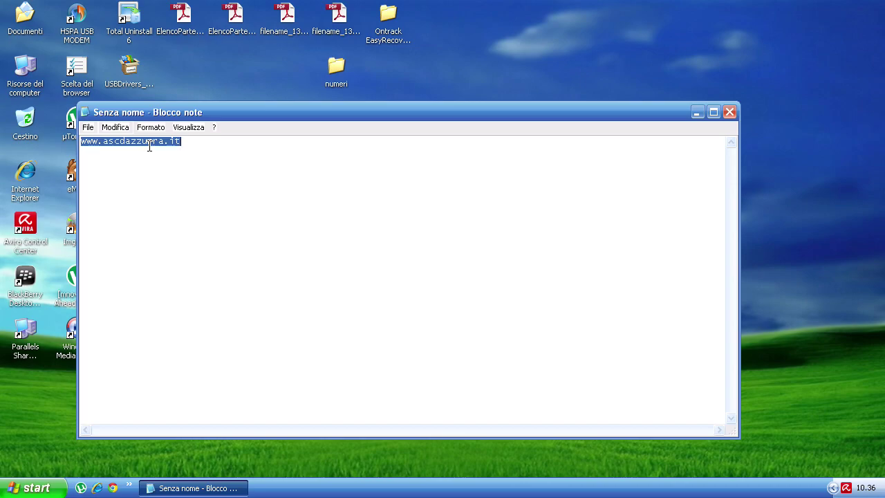
Step: Select ascdazzurra.it in the note, deselect it, and minimize Notepad
click(176, 142)
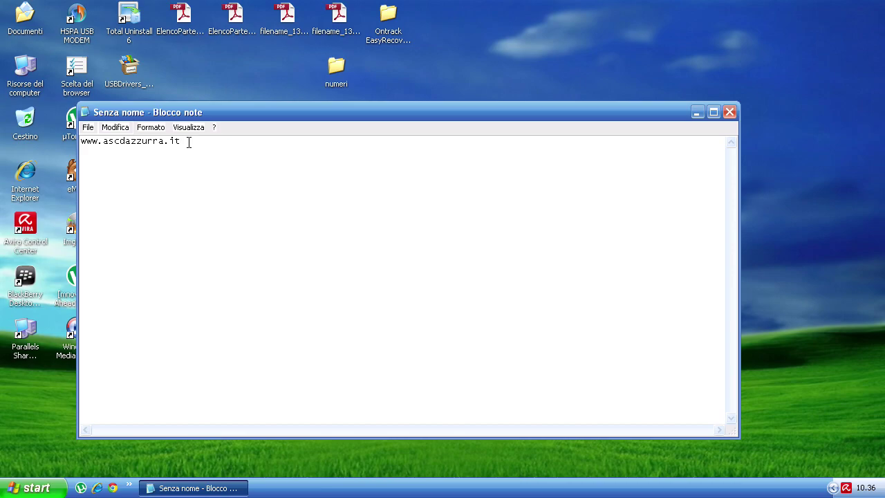
drag(103, 141, 191, 140)
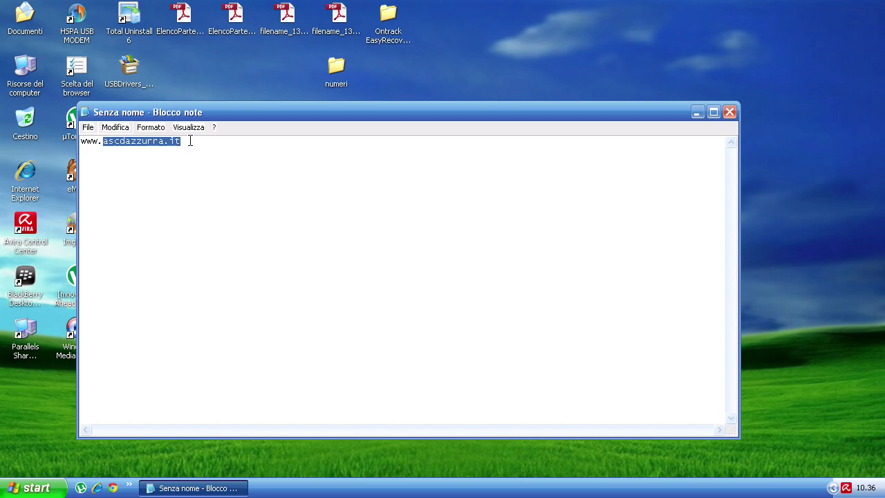
click(131, 142)
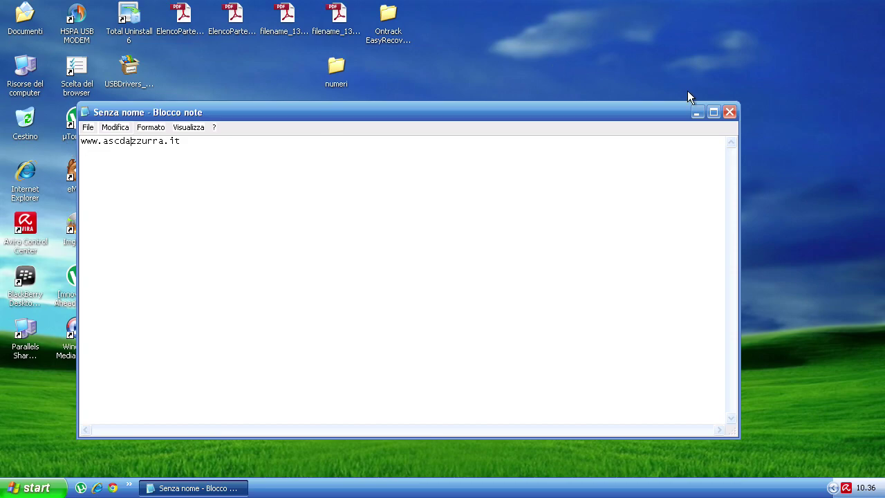
click(695, 113)
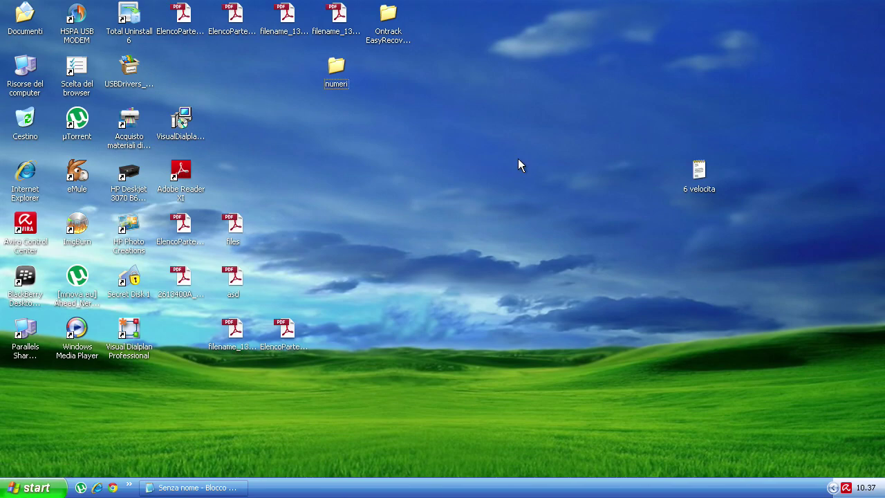
Step: Launch Windows 7 Vodafone.pvm through a Spotlight search for 'window' and switch it to full screen
key(ctrl+Left)
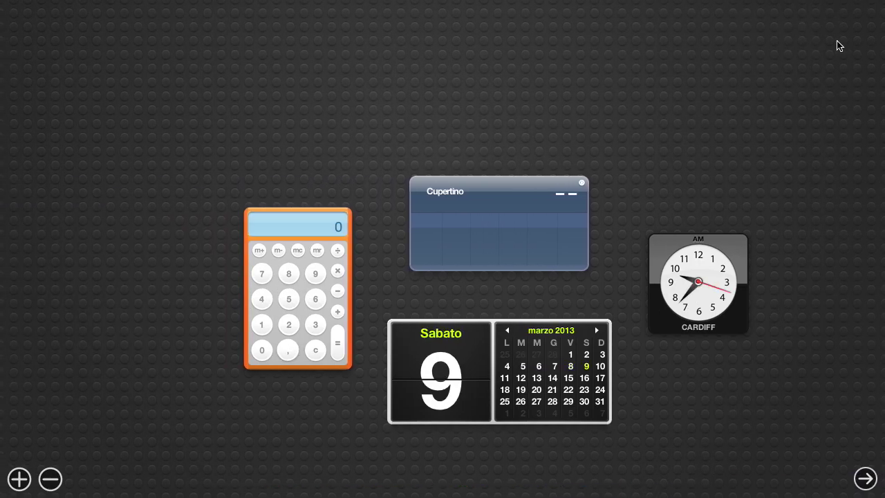
key(ctrl+Right)
key(ctrl+Right)
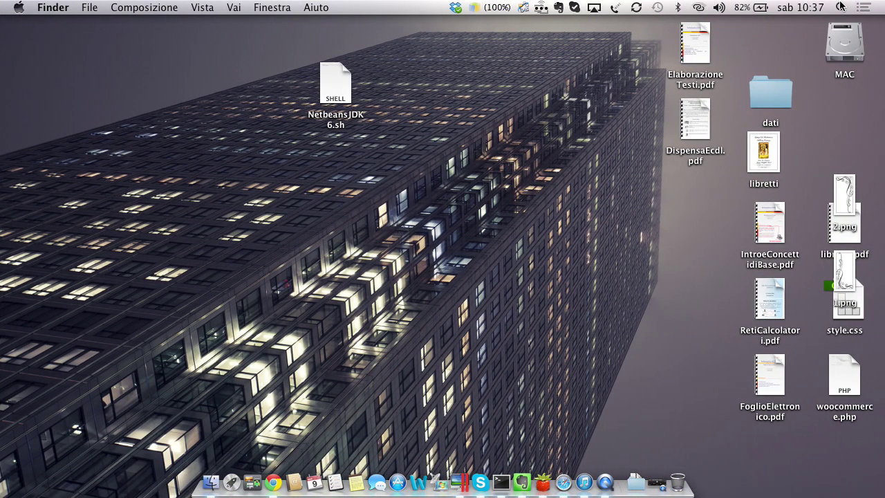
click(841, 7)
text(window)
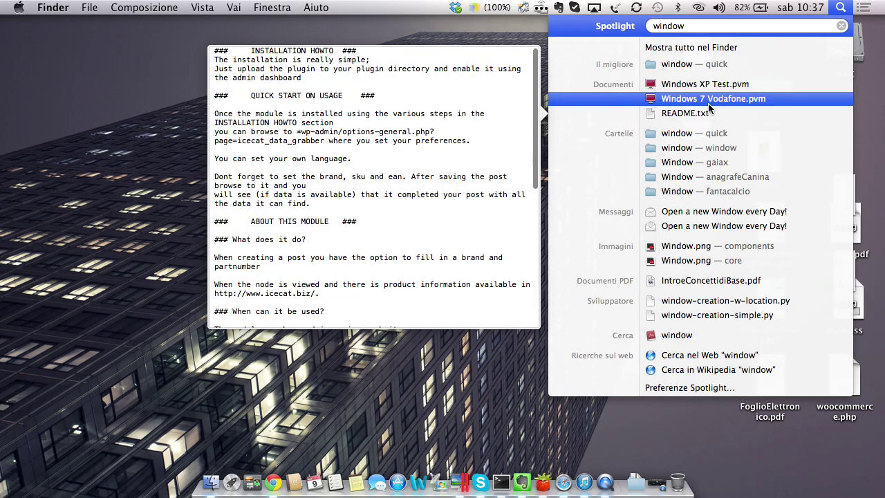
click(653, 98)
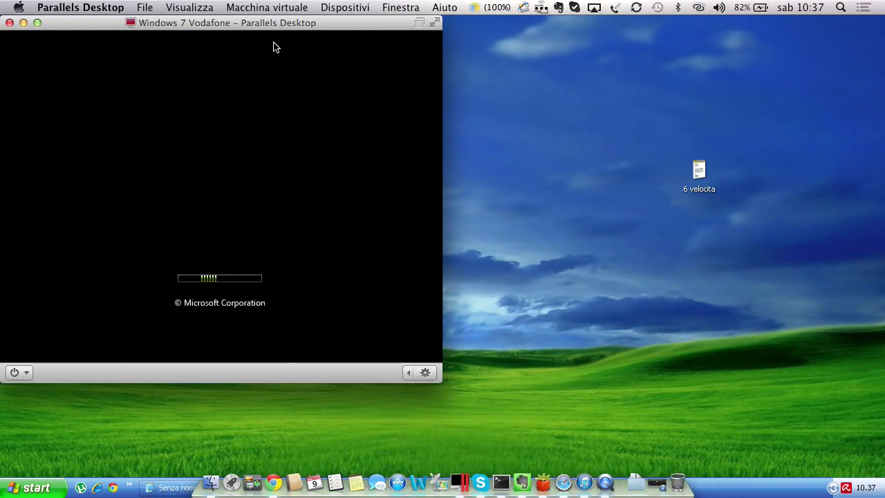
click(434, 23)
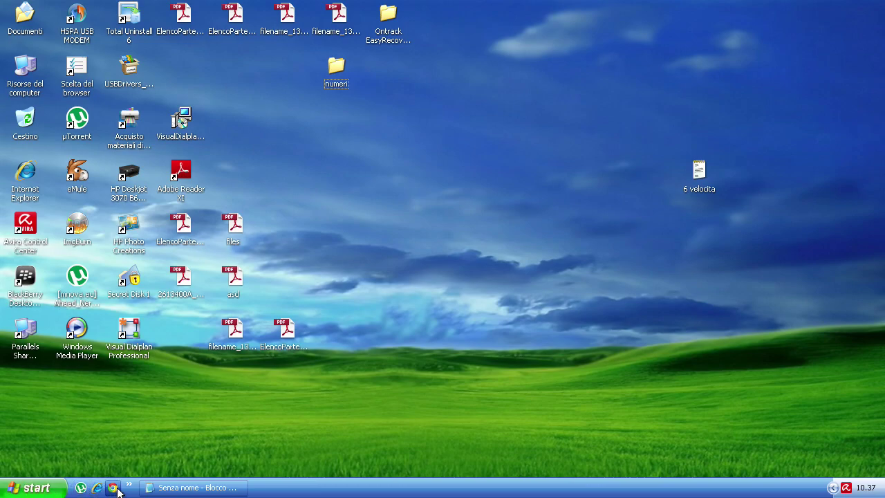
Step: Show and dismiss the hidden quick-launch shortcuts, then bring up the XP Start menu
click(129, 485)
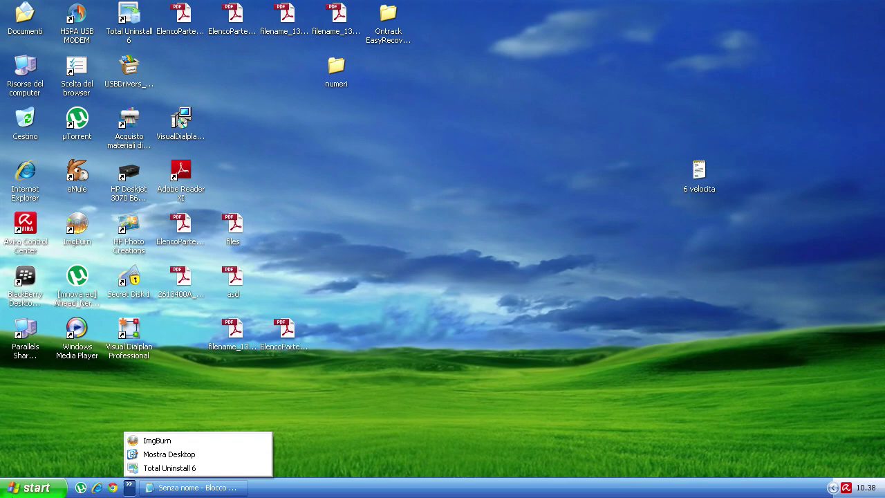
key(Escape)
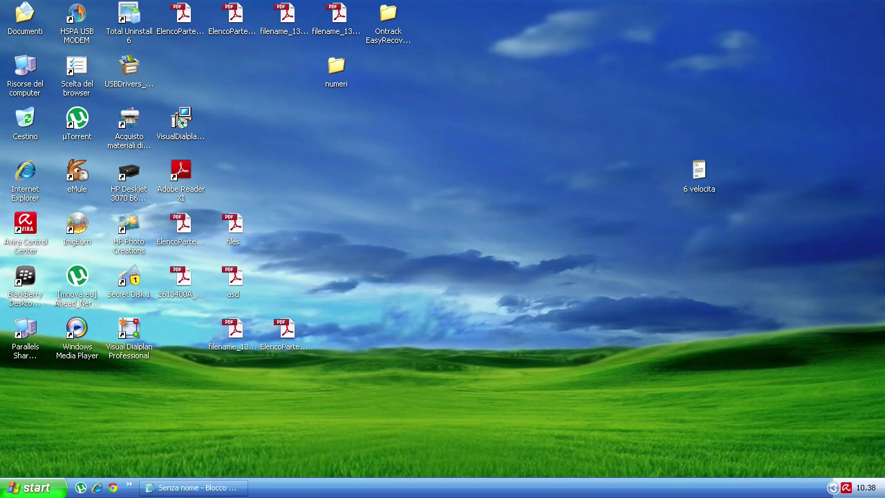
click(16, 491)
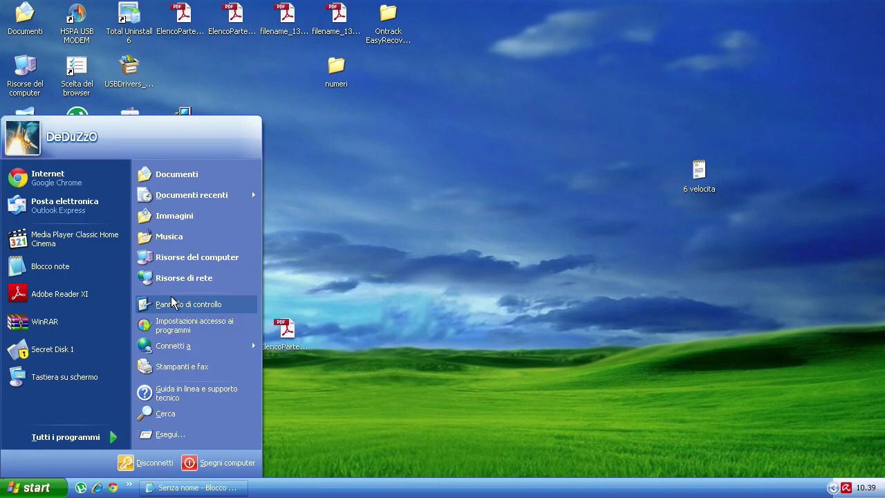
Step: Open the XP Control Panel and show its search pane with F3
click(181, 304)
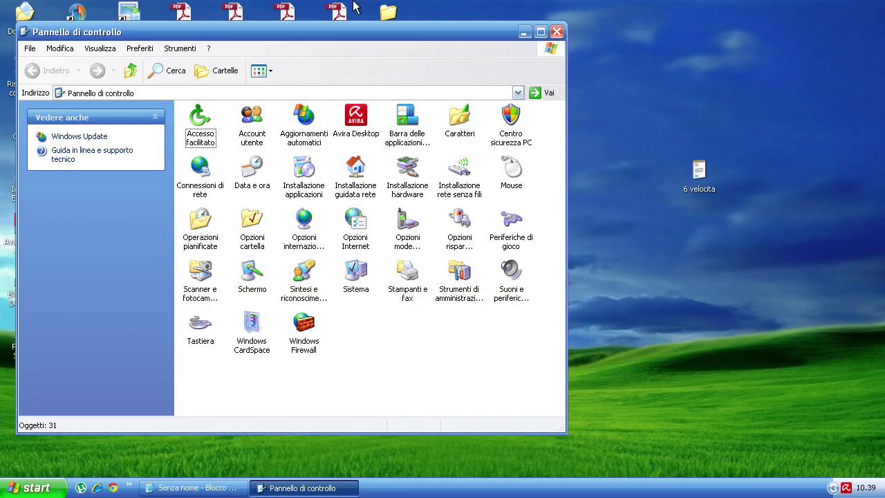
drag(277, 20, 386, 32)
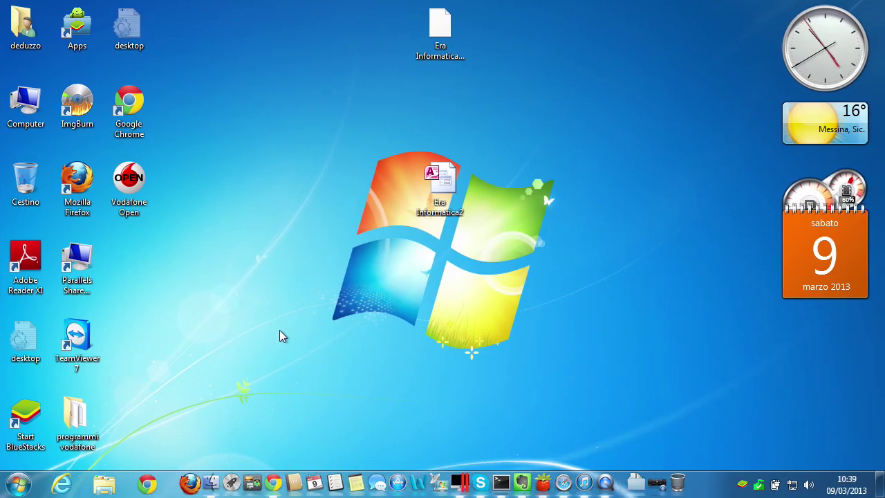
click(720, 492)
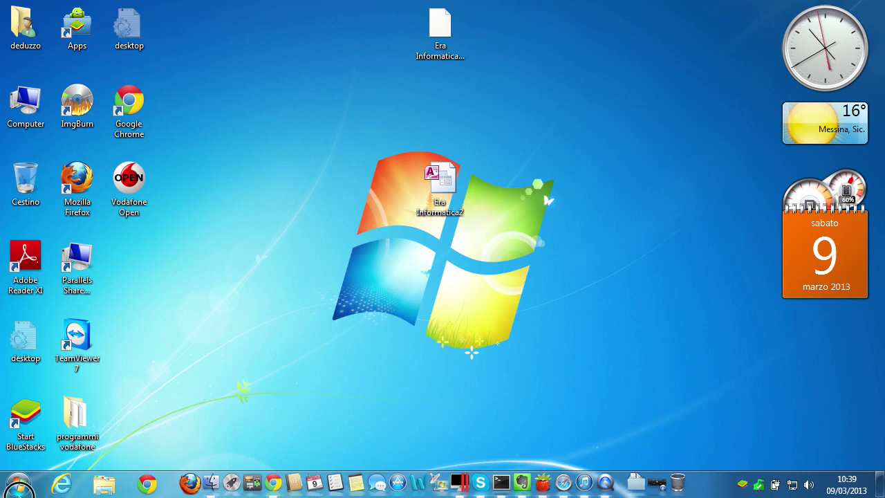
click(26, 477)
click(26, 472)
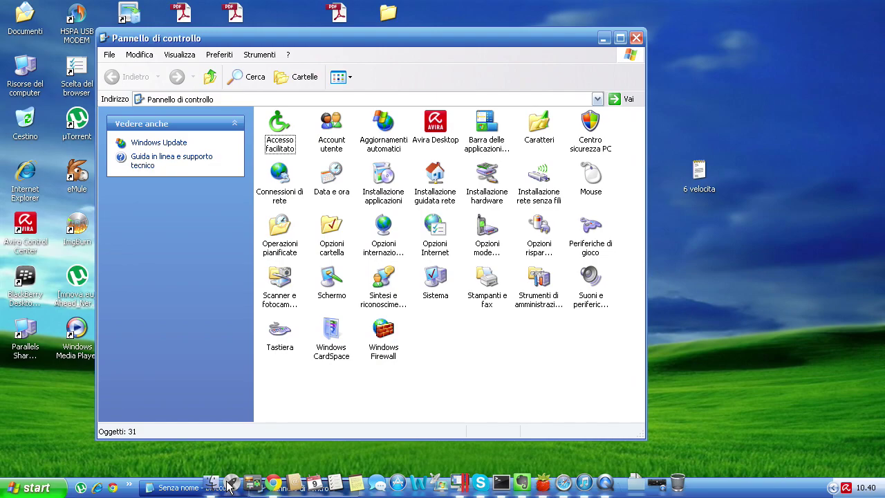
key(F3)
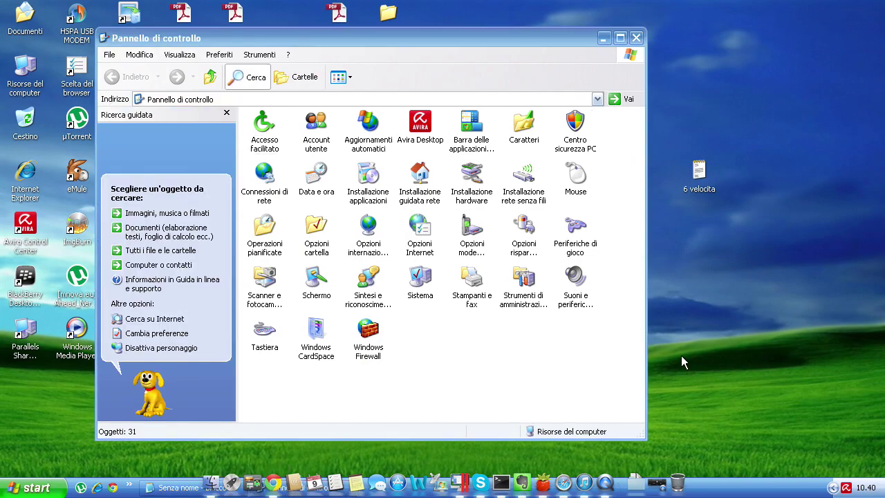
Step: Switch from the XP guest over to the Windows 7 VM and open its Start menu
key(ctrl+super+f)
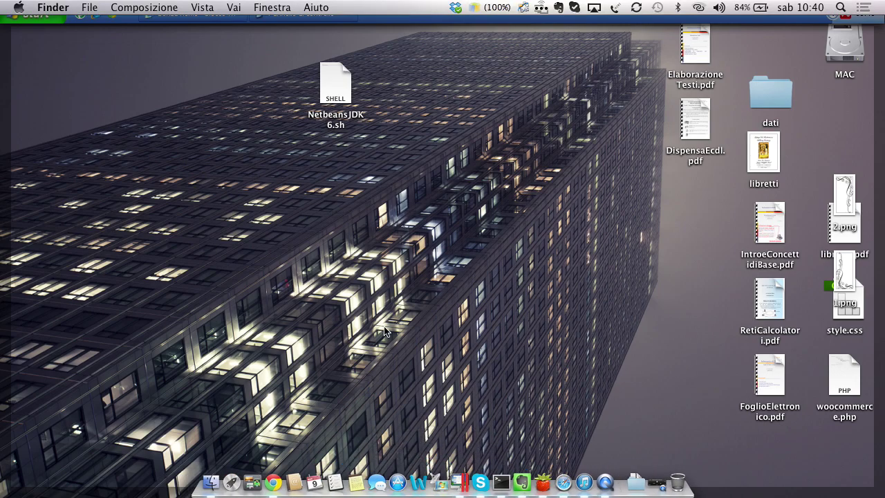
key(ctrl+super+f)
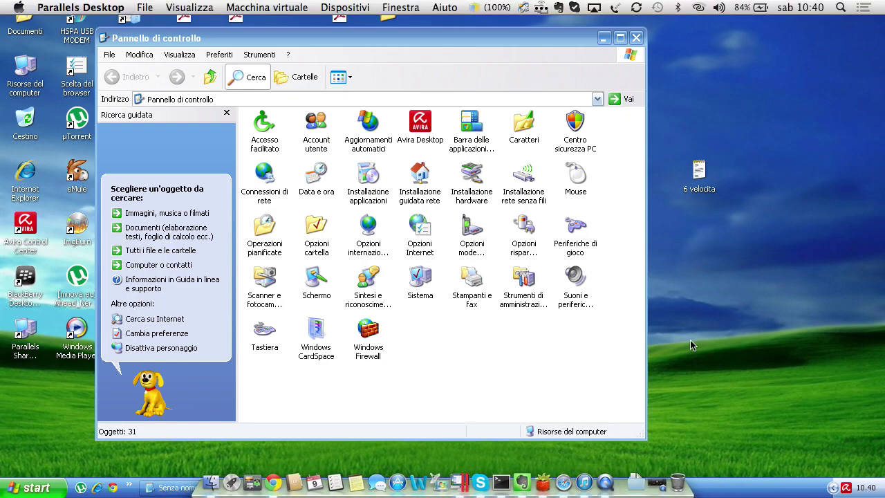
key(ctrl+Right)
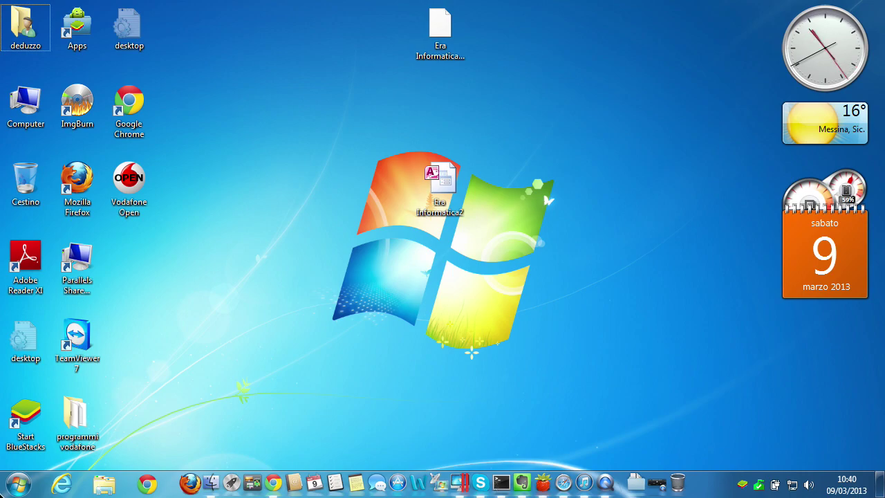
key(super)
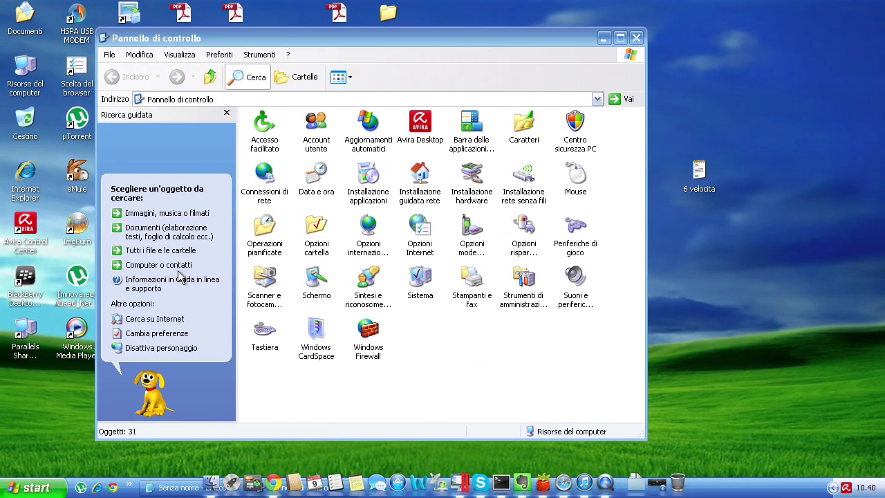
click(28, 487)
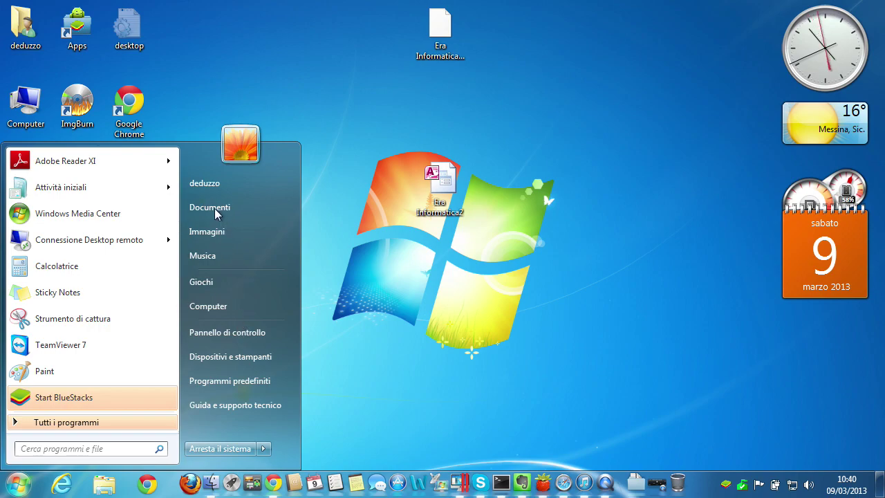
Step: Open the Windows 7 Pannello di controllo, view it as Icone grandi, and maximize it
click(97, 450)
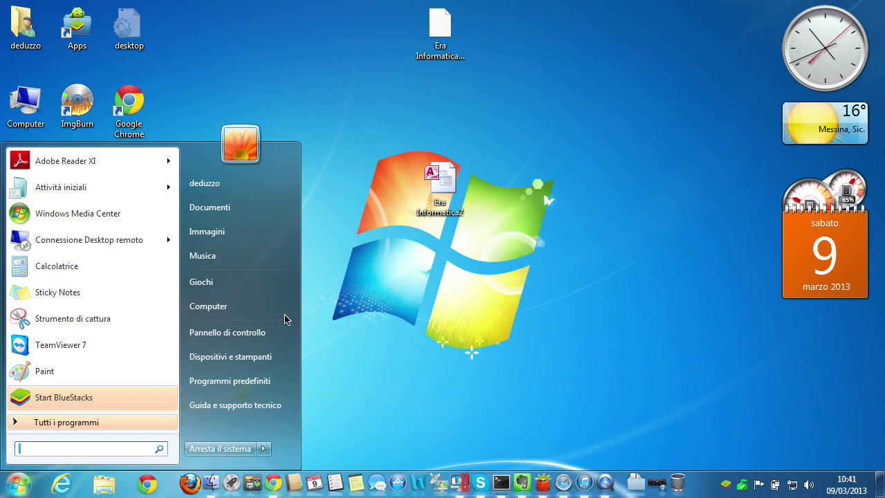
click(239, 334)
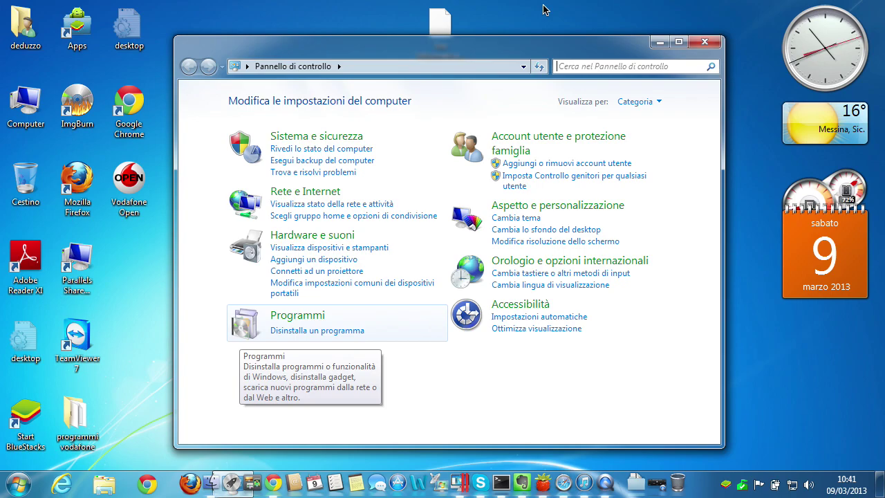
drag(492, 48, 474, 28)
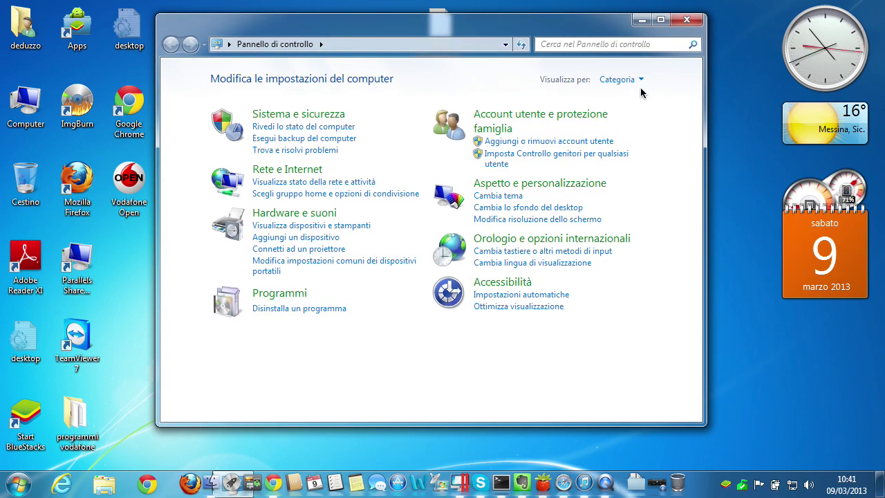
click(617, 81)
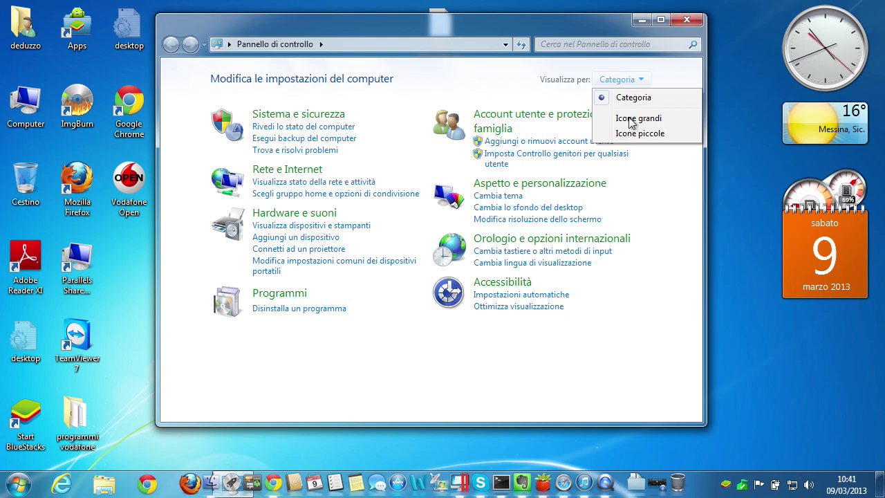
click(630, 119)
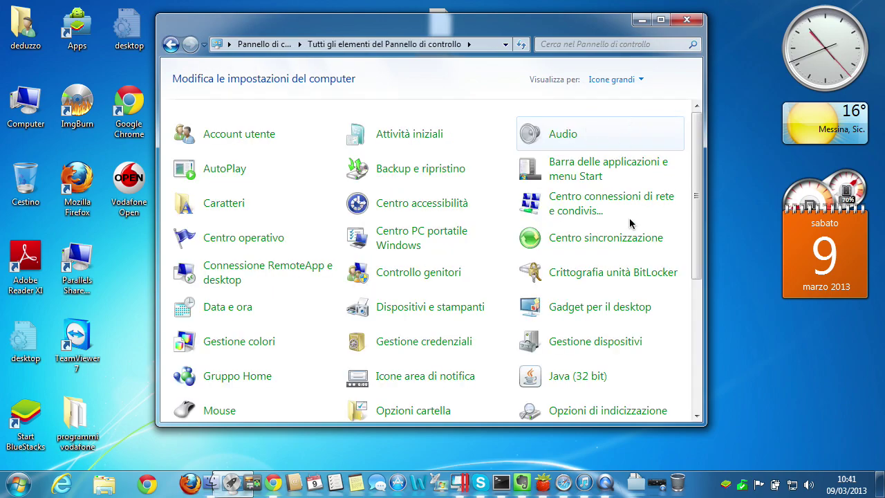
click(660, 20)
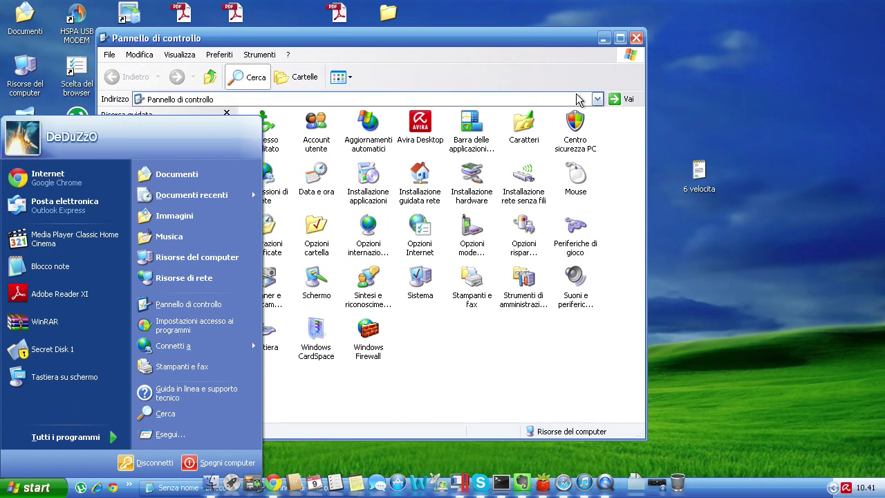
click(626, 33)
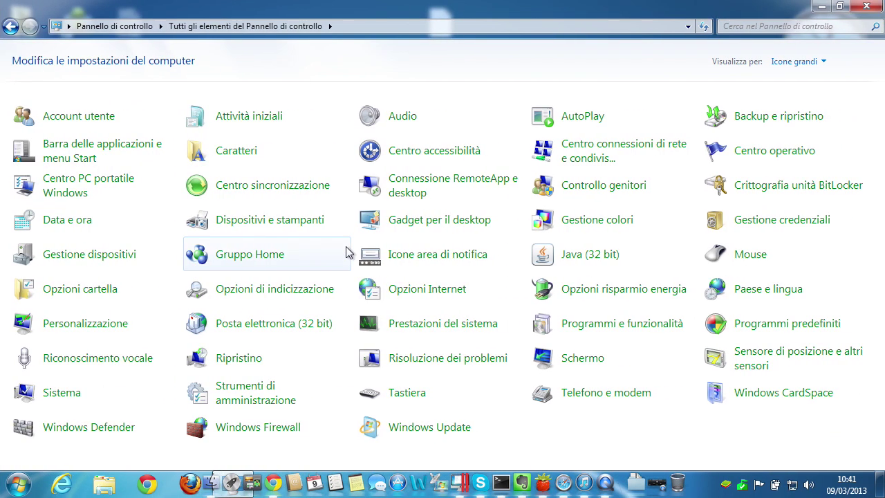
double_click(682, 8)
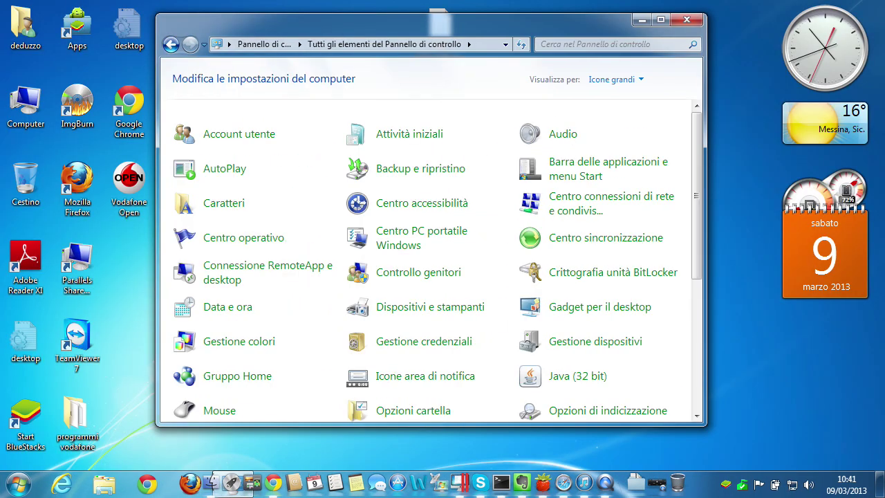
click(661, 21)
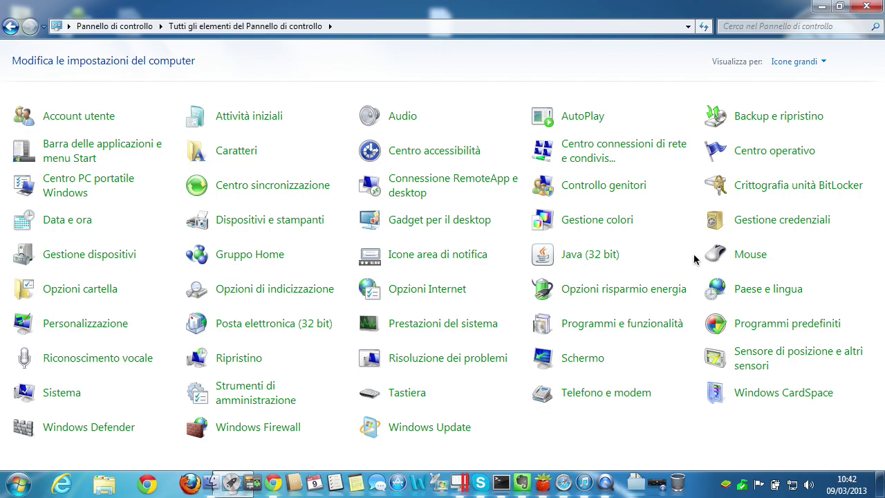
click(760, 255)
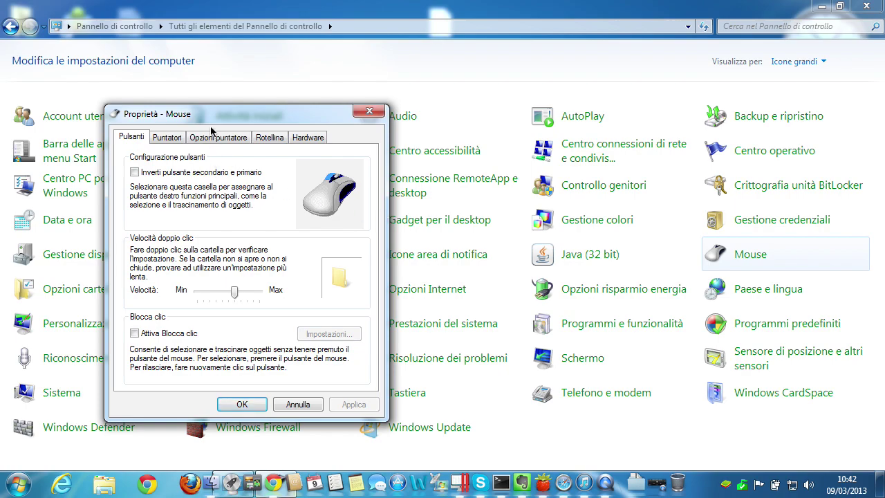
drag(202, 120, 300, 69)
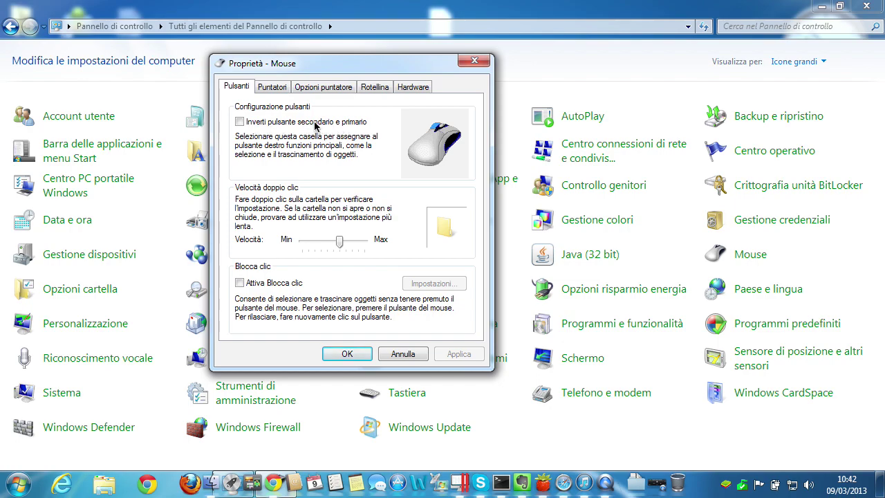
click(486, 63)
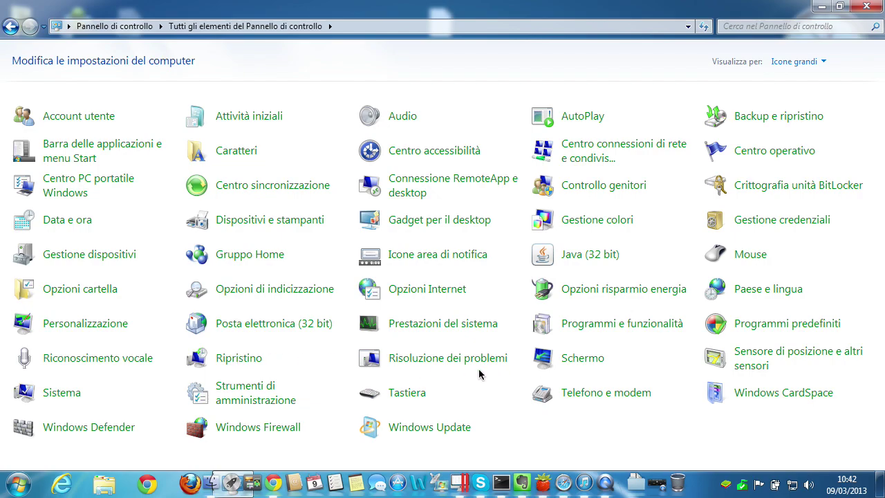
Step: In the XP Control Panel, select Scanner e fotocamere digitali and Data e ora, then minimize it
click(565, 356)
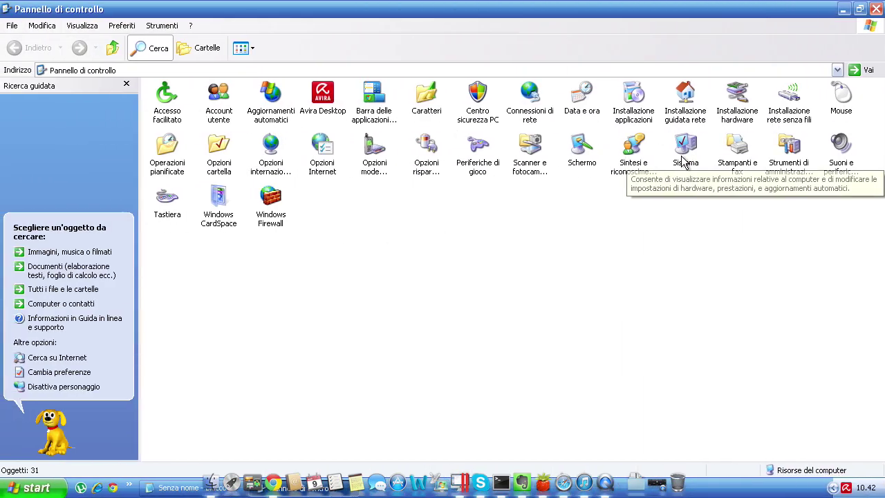
key(s)
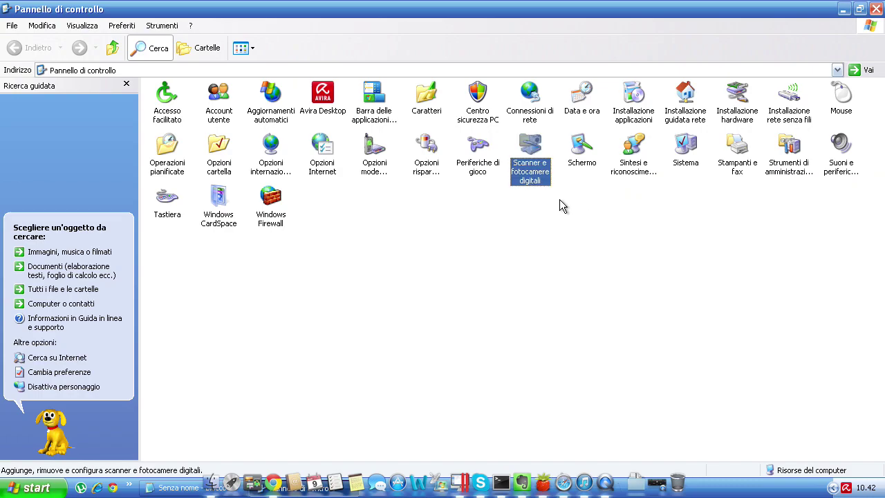
key(d)
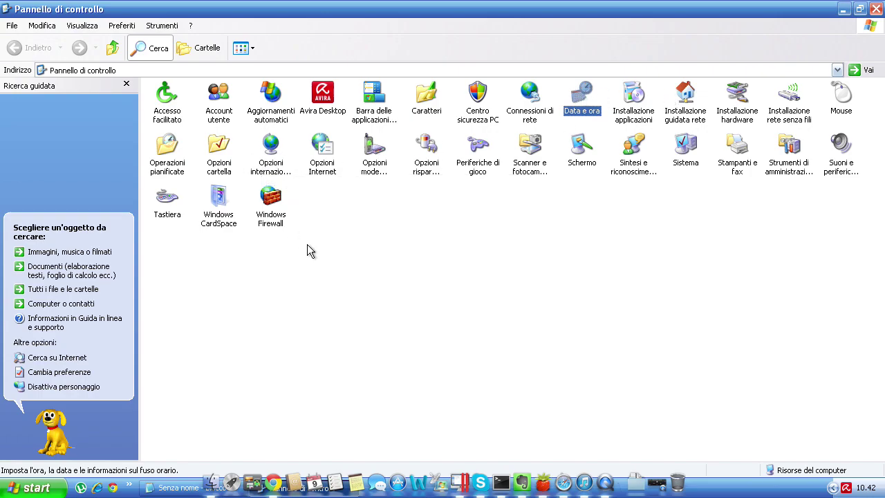
click(502, 101)
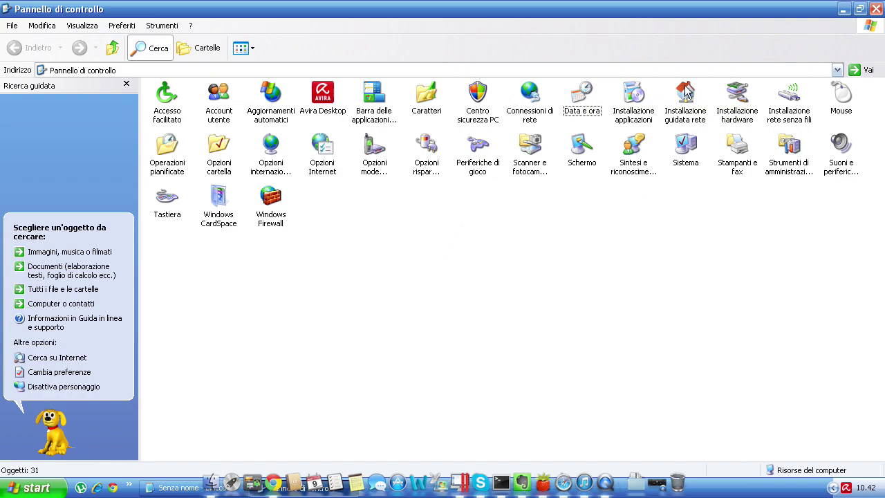
click(843, 9)
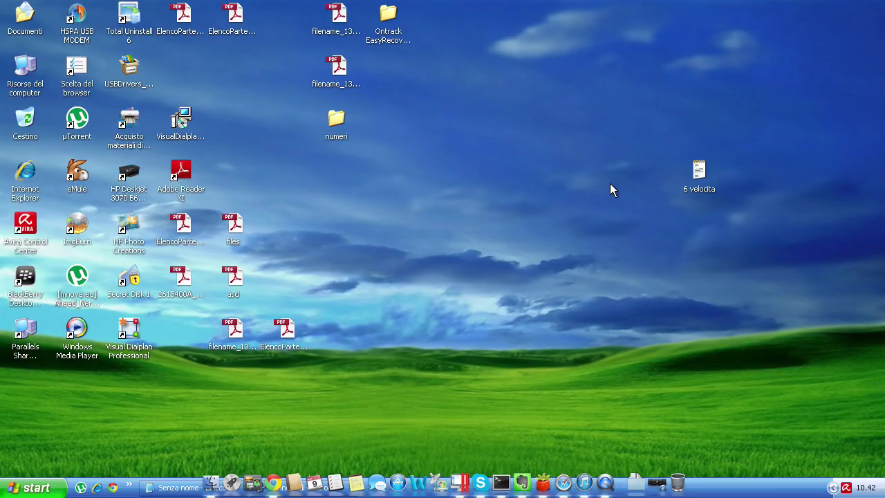
Step: Open Proprietà - Schermo from the desktop context menu and move the dialog to the right
right_click(610, 183)
click(636, 269)
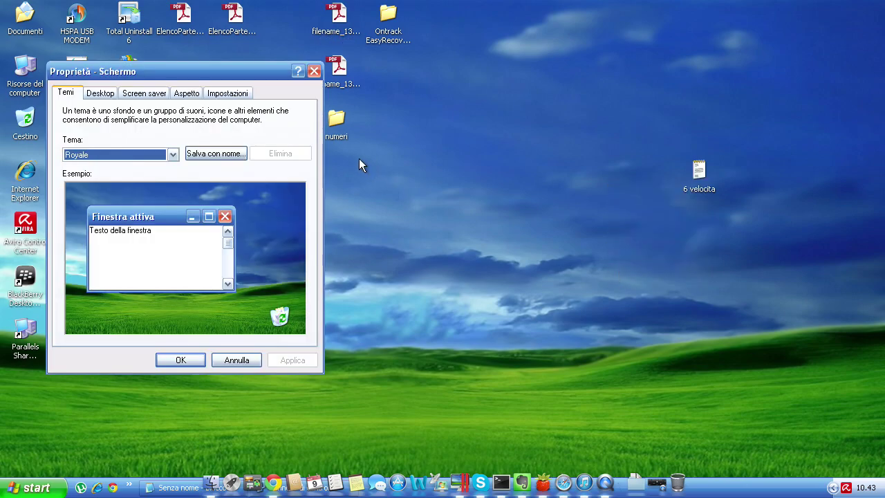
drag(235, 65, 390, 70)
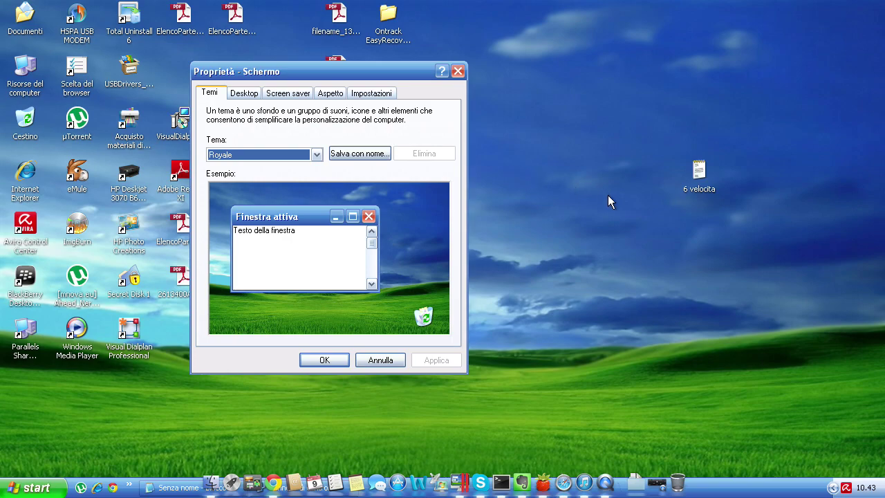
right_click(566, 253)
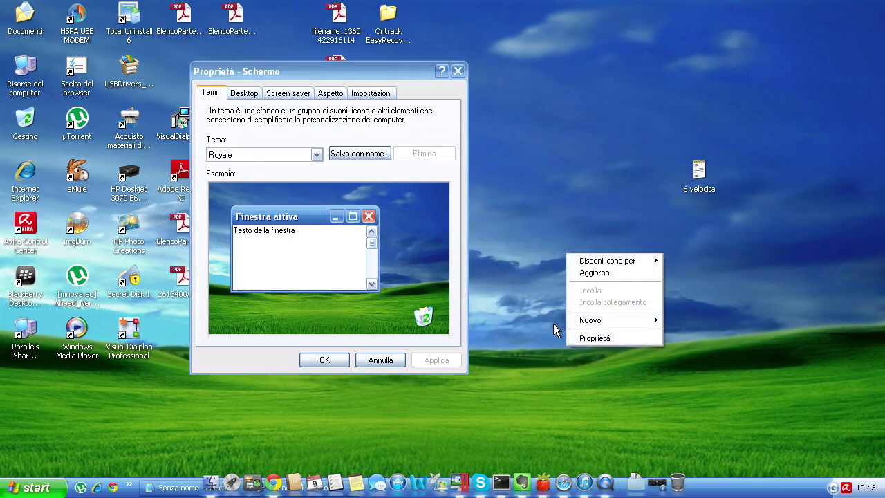
click(339, 79)
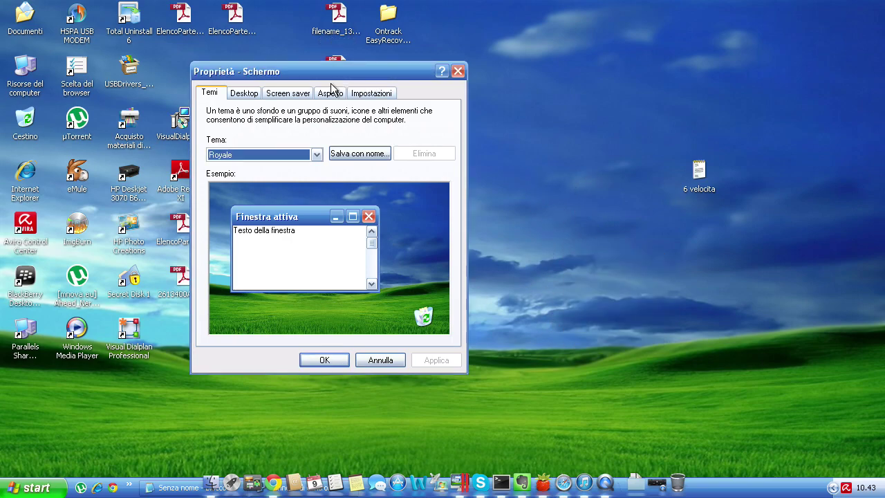
click(242, 97)
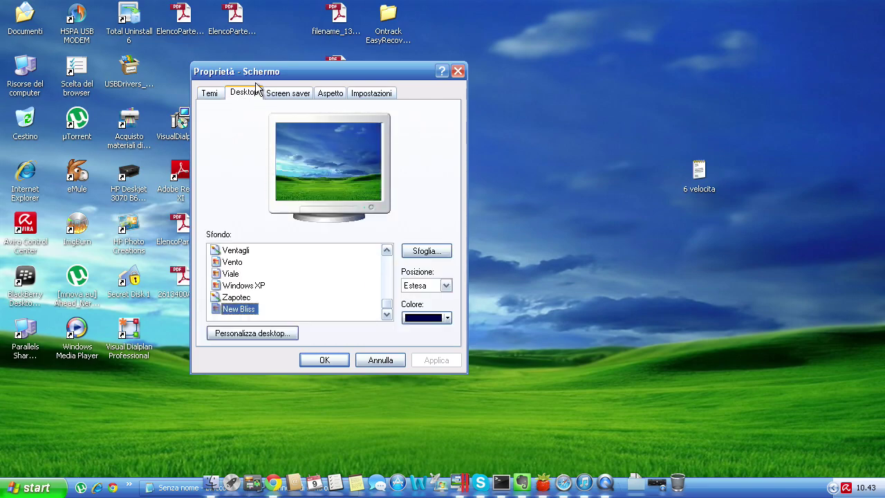
Step: Preview Ventagli, Vento, Windows XP and Viale wallpapers, apply Viale, then reapply New Bliss
click(575, 11)
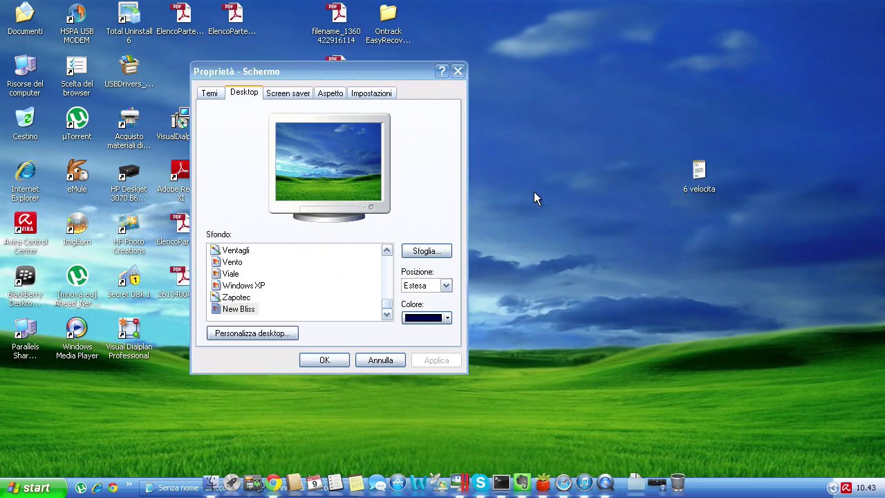
right_click(623, 272)
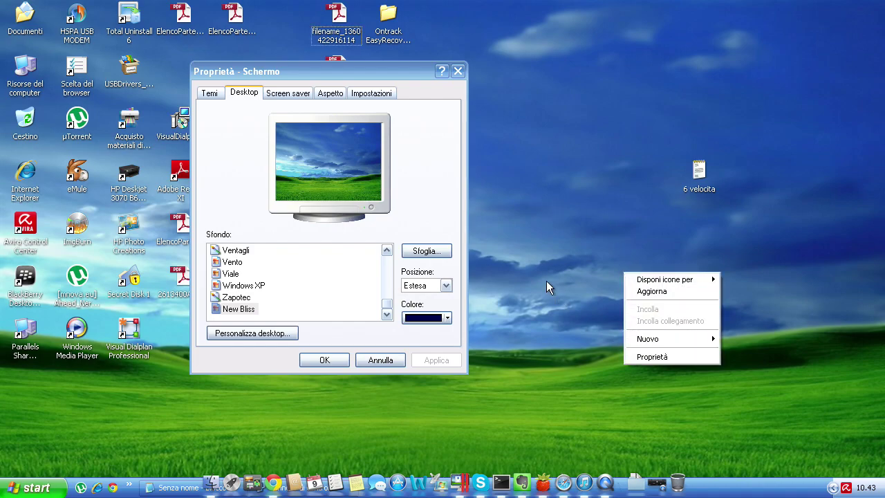
click(280, 75)
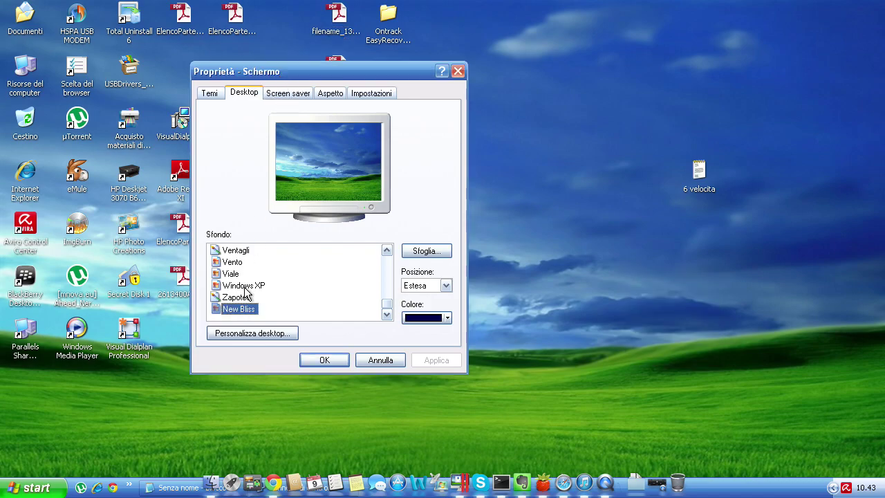
click(232, 251)
click(233, 263)
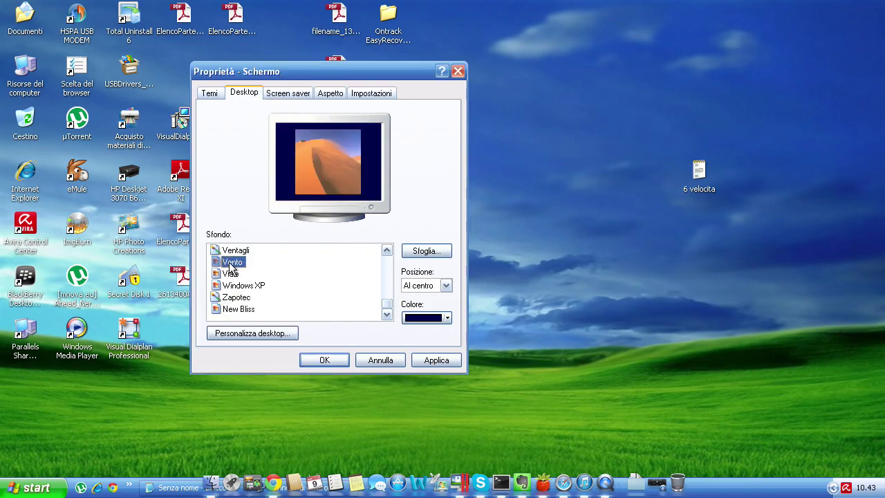
click(232, 286)
click(230, 274)
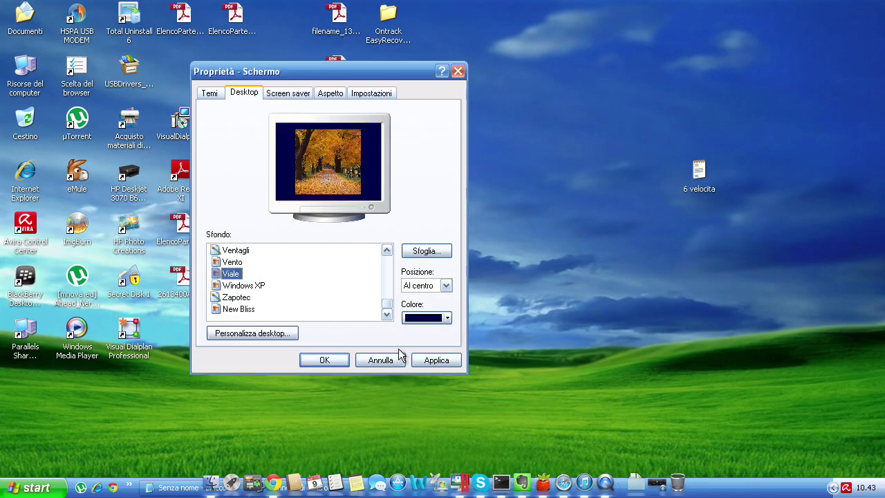
click(436, 361)
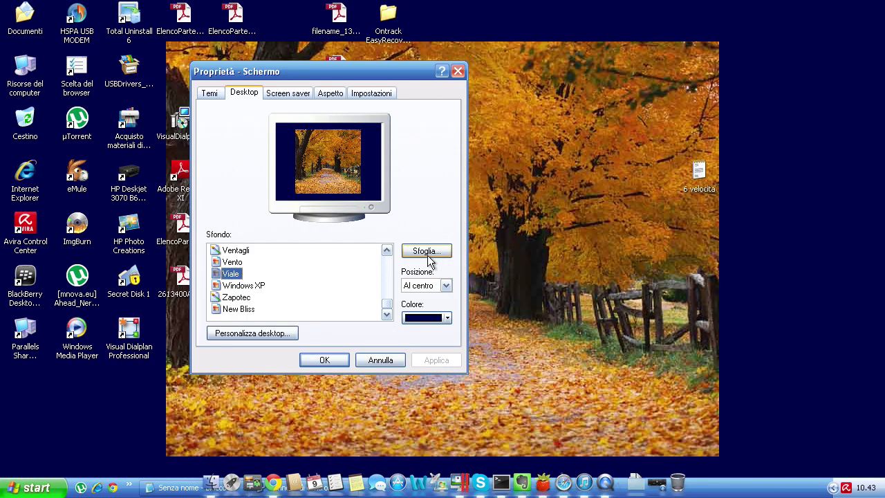
click(235, 309)
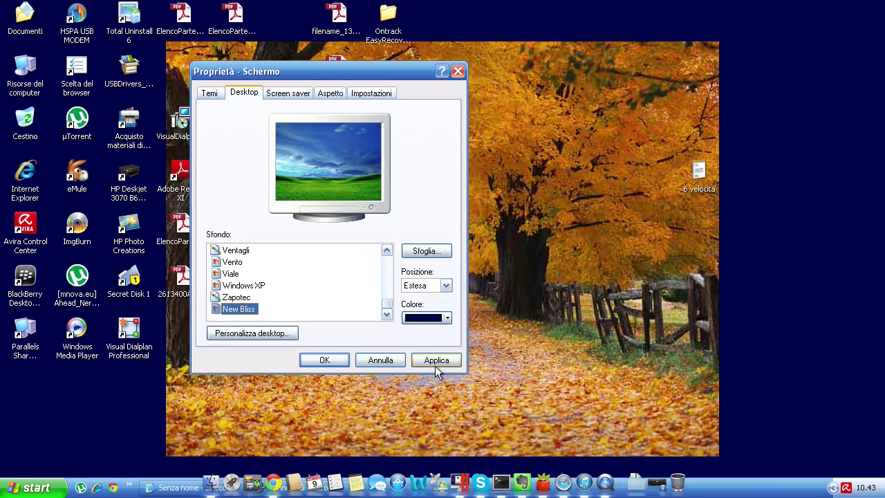
click(435, 360)
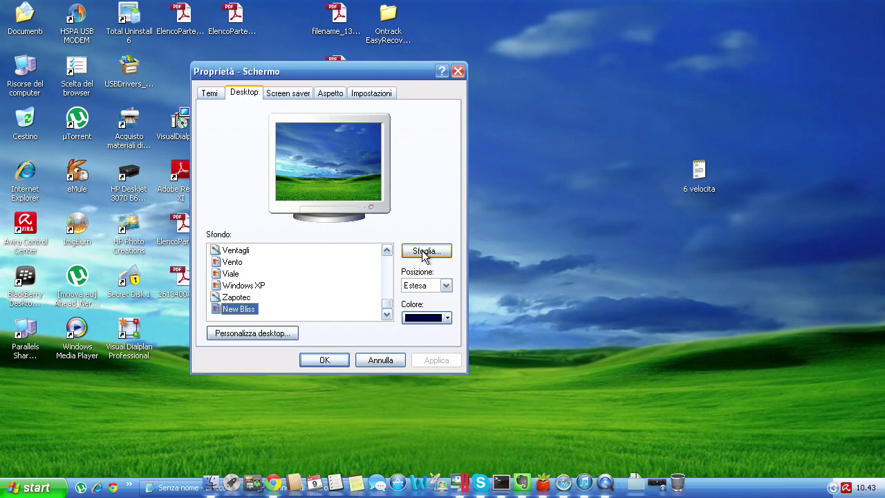
Step: Browse for a background picture and preview the Wallpaper1 file in the image viewer
click(422, 251)
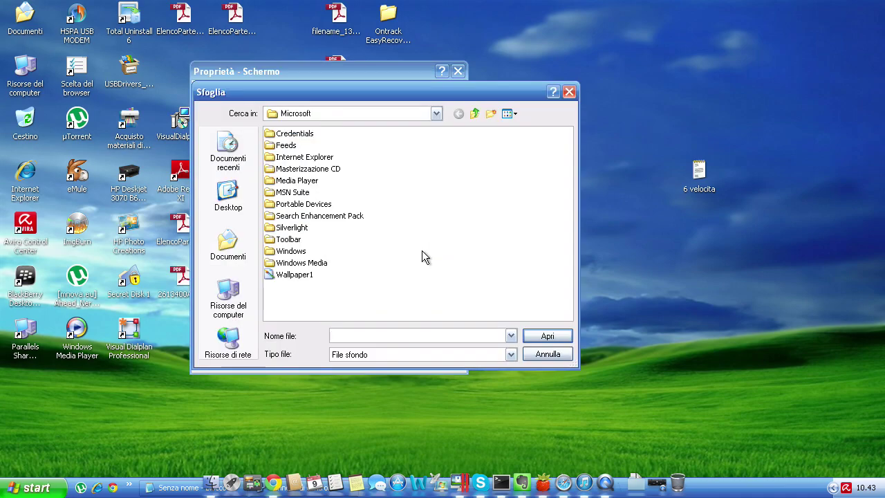
click(294, 274)
click(368, 271)
click(290, 276)
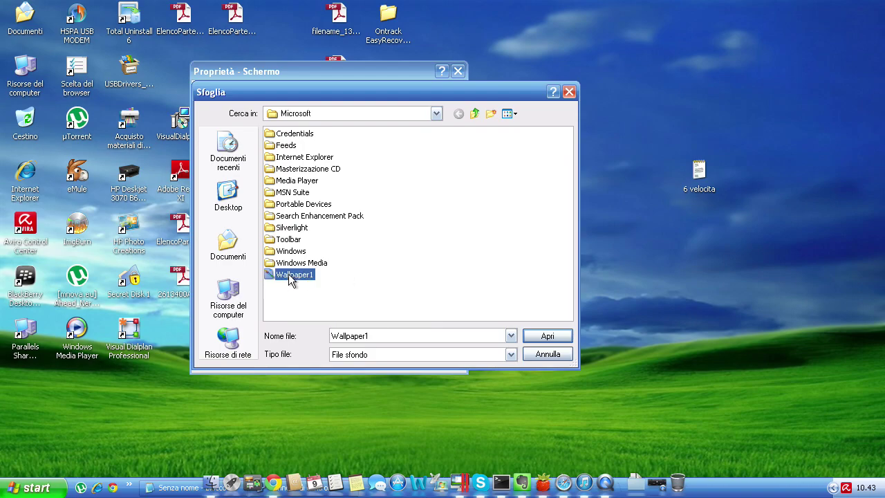
right_click(290, 275)
click(340, 247)
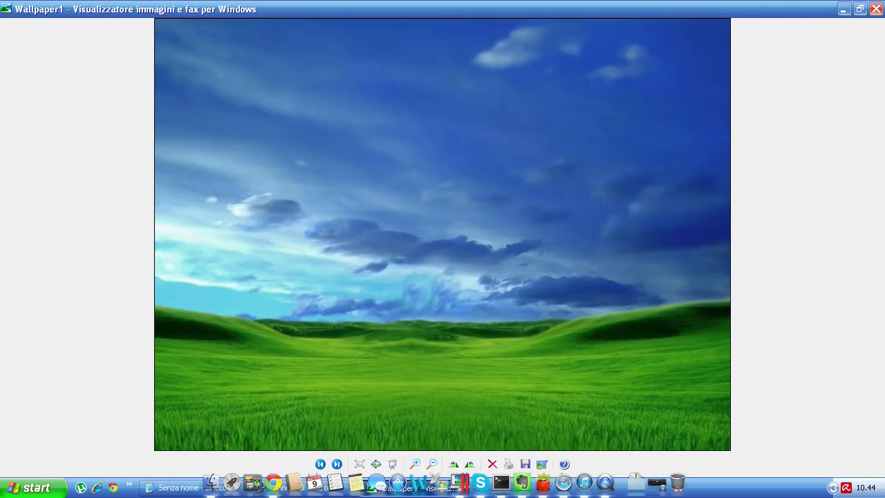
click(876, 8)
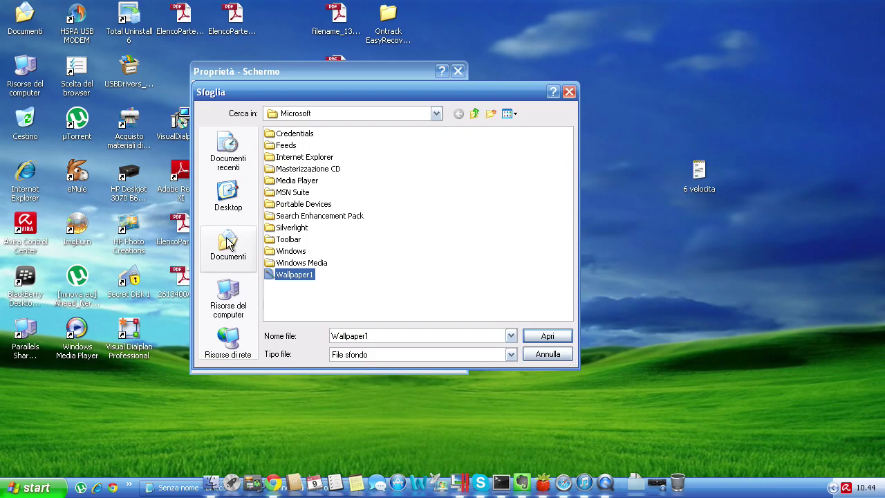
Step: Pick the Tramonto picture from Documenti > Immagini > Immagini campione as the background
click(228, 243)
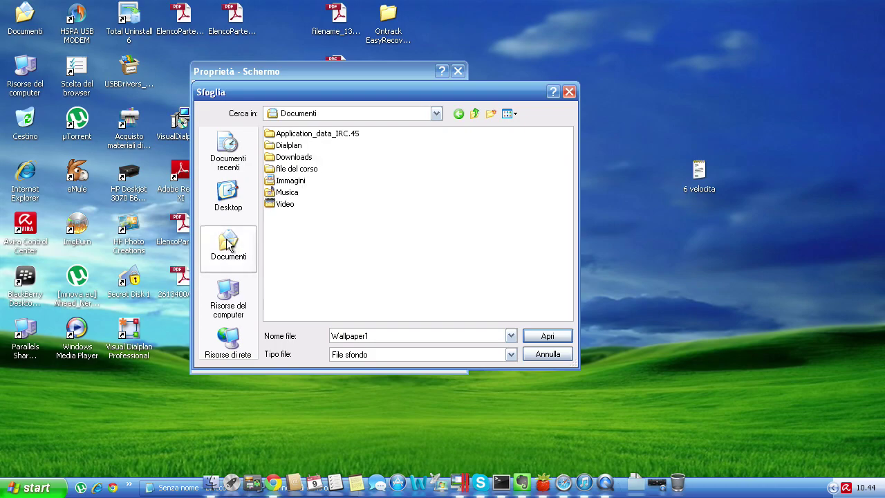
double_click(290, 181)
click(318, 175)
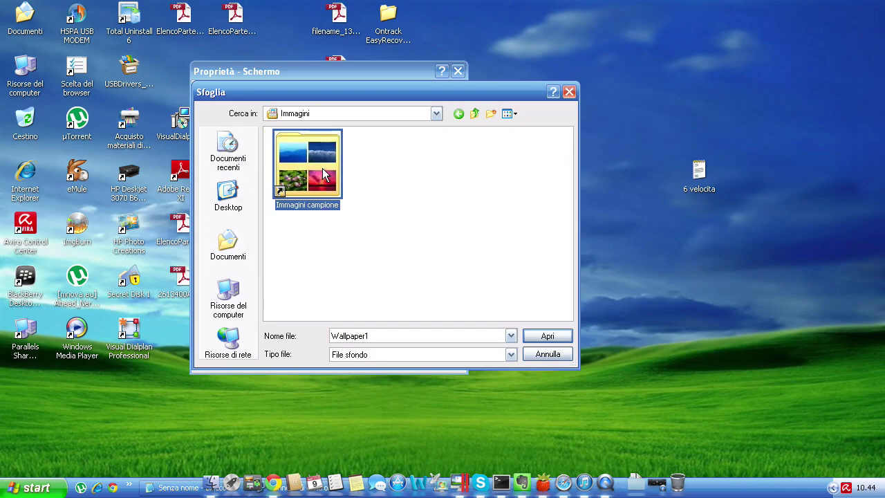
double_click(317, 167)
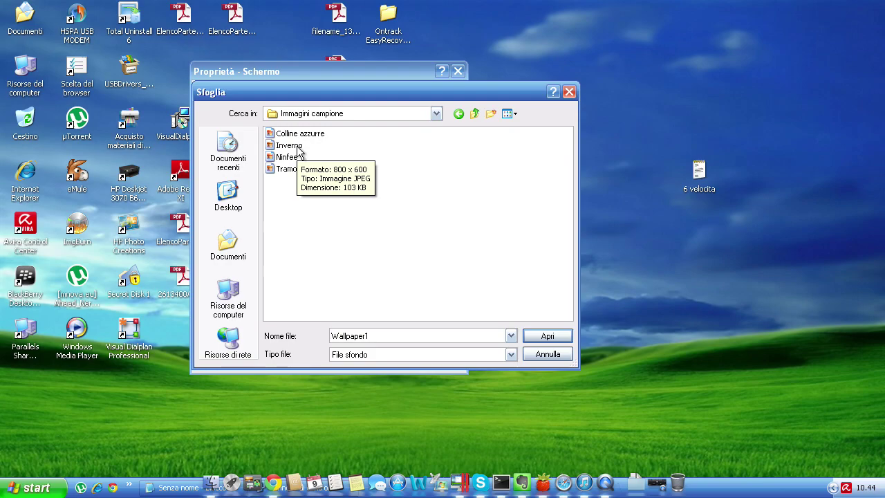
click(298, 173)
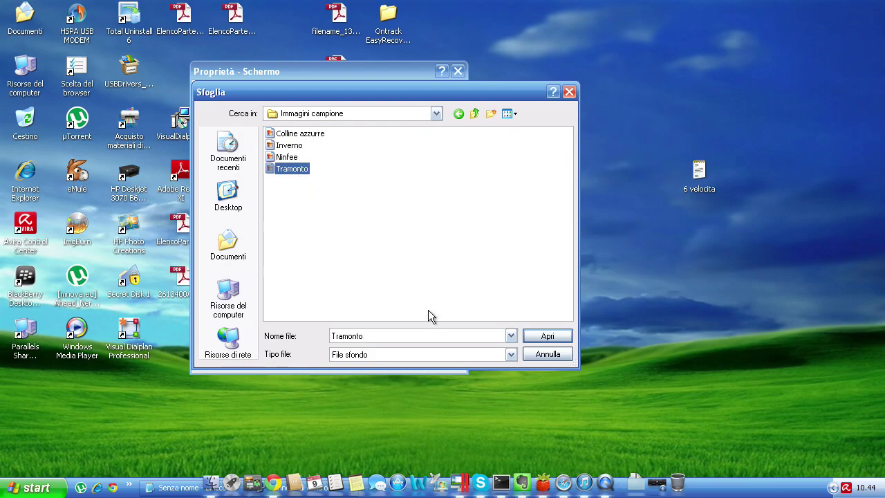
click(534, 335)
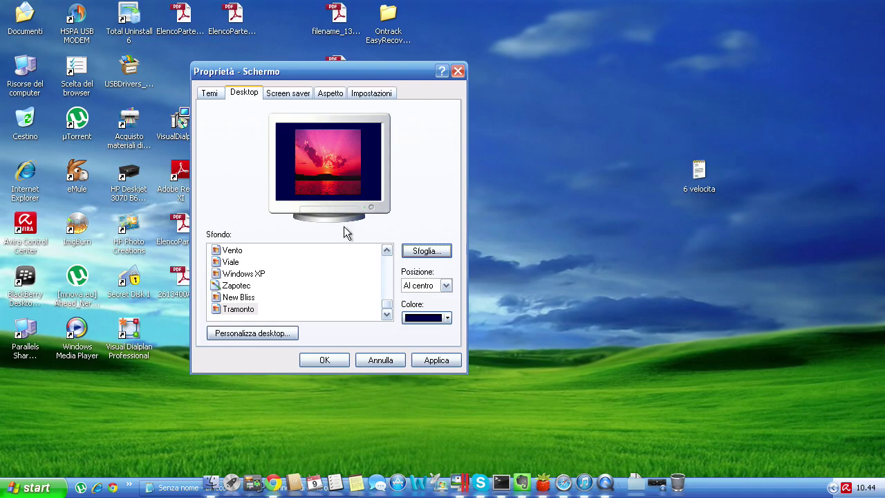
Step: Try Affiancata, then apply Tramonto with Estesa placement and close the display settings
click(446, 286)
click(421, 304)
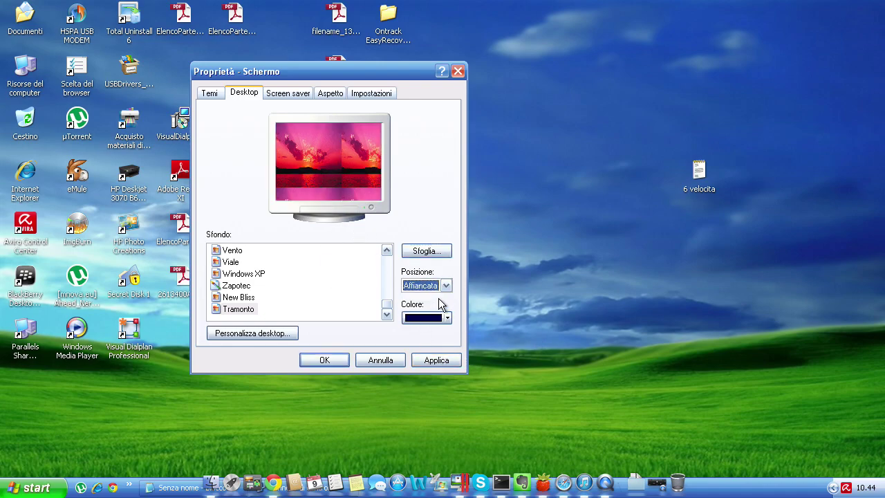
click(446, 286)
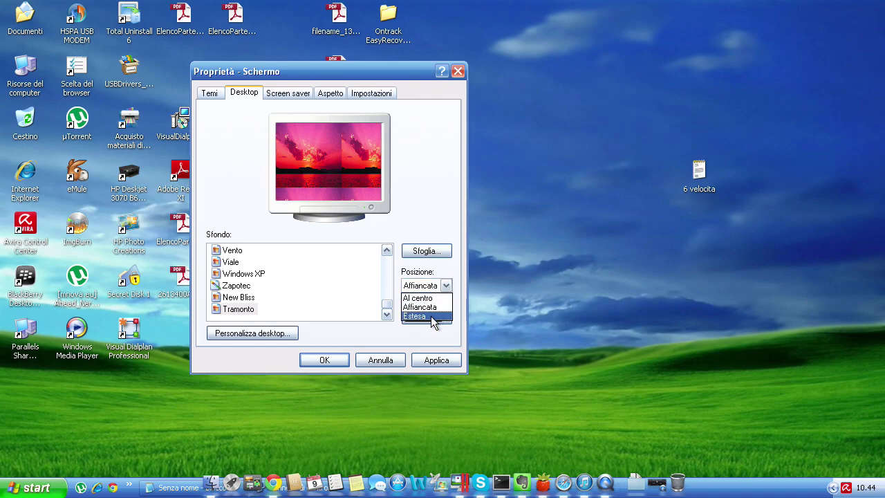
click(429, 315)
click(430, 360)
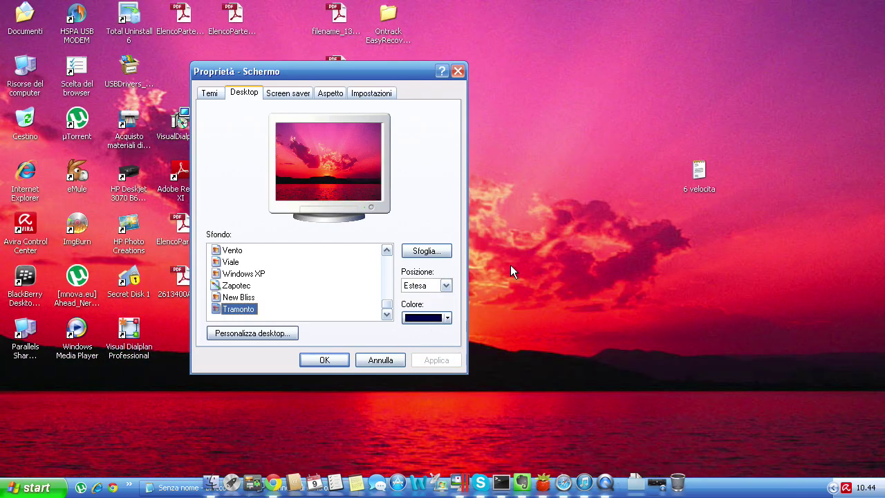
drag(287, 73, 392, 81)
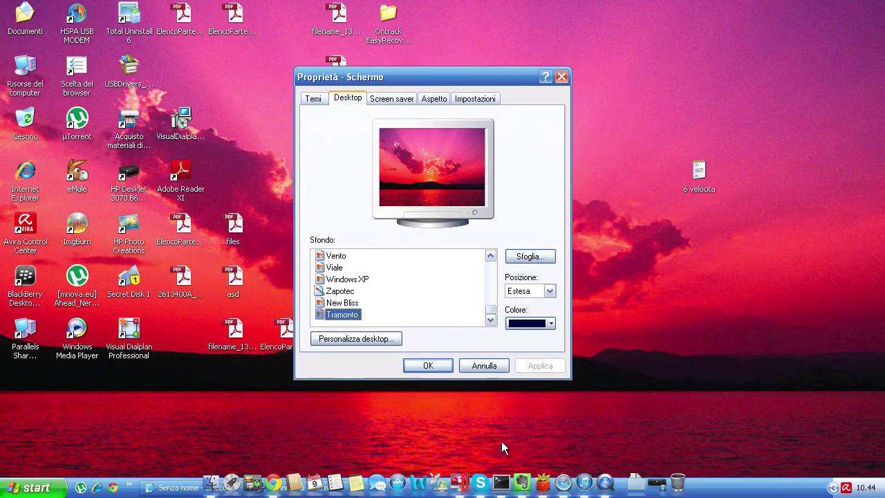
click(530, 403)
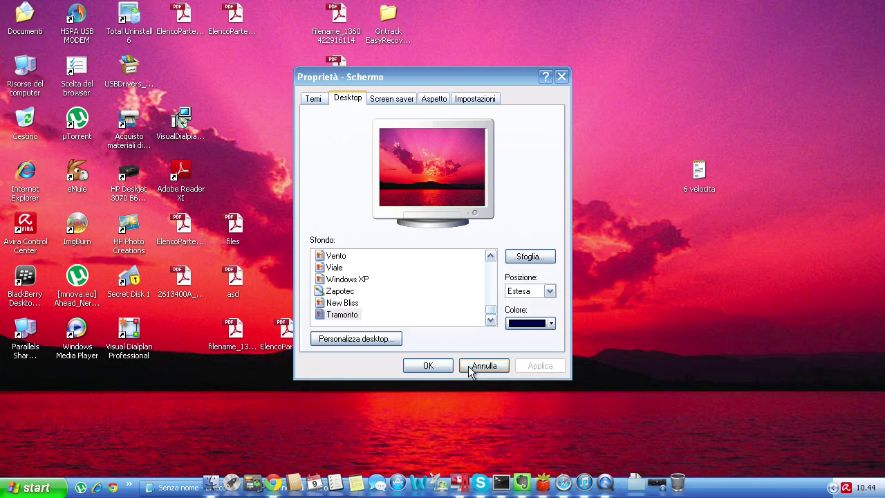
click(473, 368)
Step: Restore and re-minimize the Notepad note, then open Pannello di controllo and Connessioni di rete
right_click(399, 256)
click(156, 487)
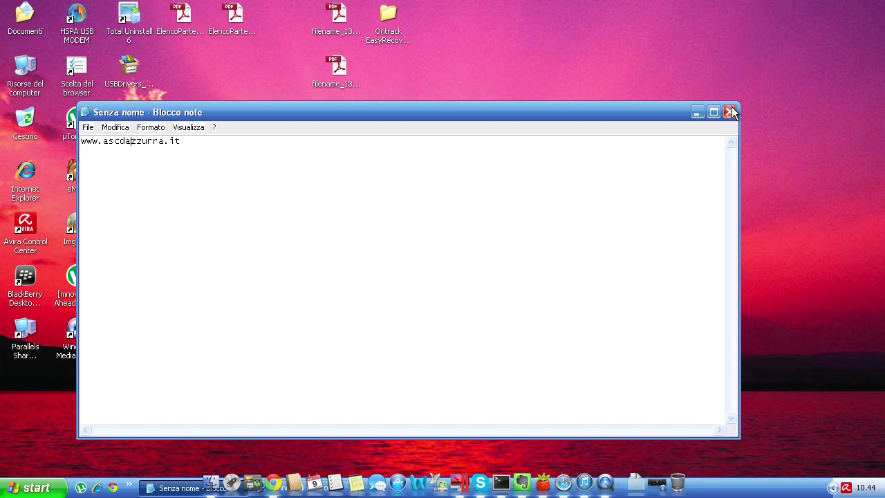
click(697, 112)
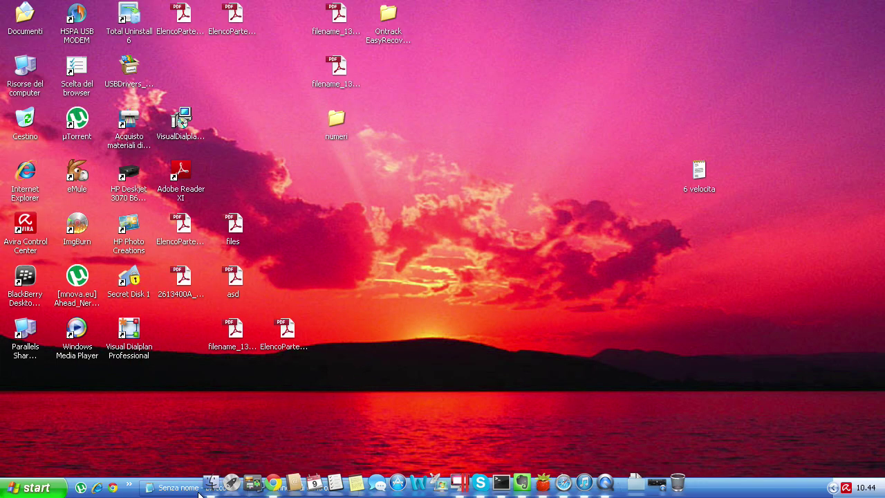
click(28, 488)
click(188, 305)
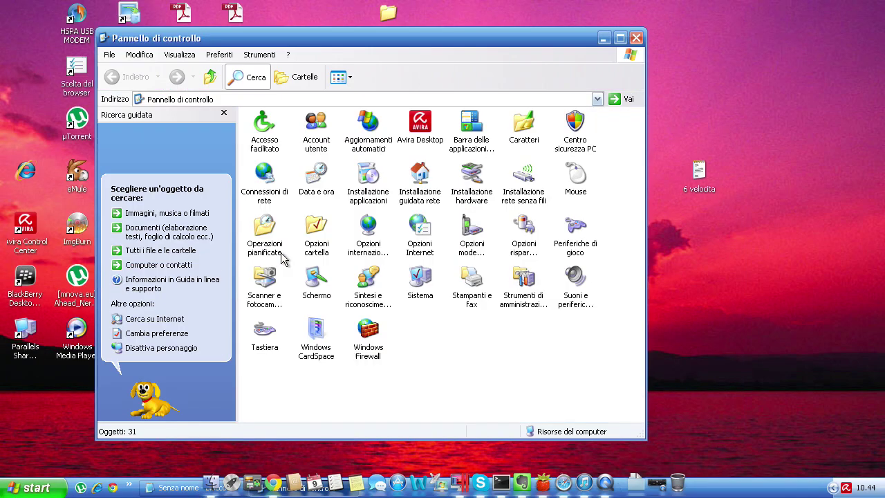
double_click(271, 173)
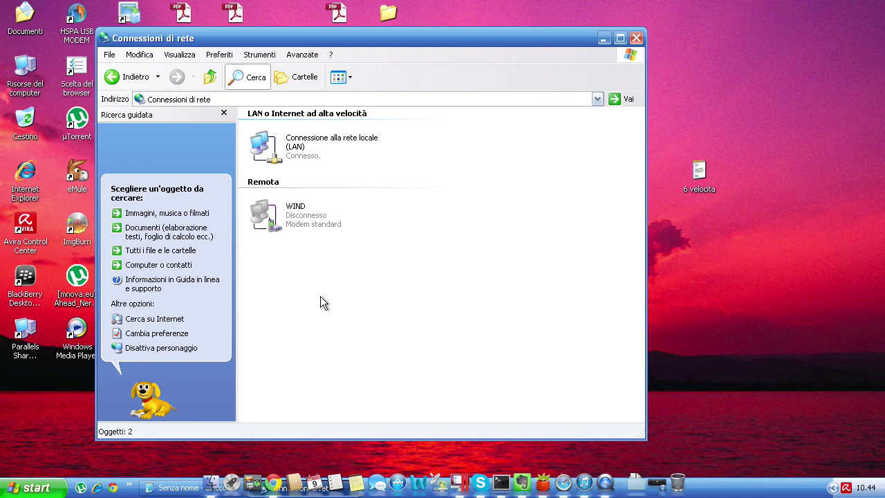
Step: Select 'Connessione alla rete locale (LAN)' and bring up its right-click action menu
click(304, 148)
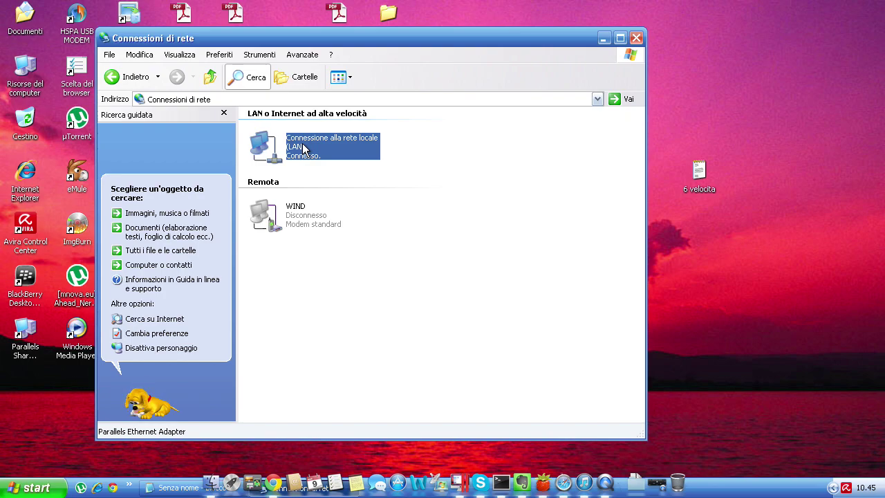
click(301, 220)
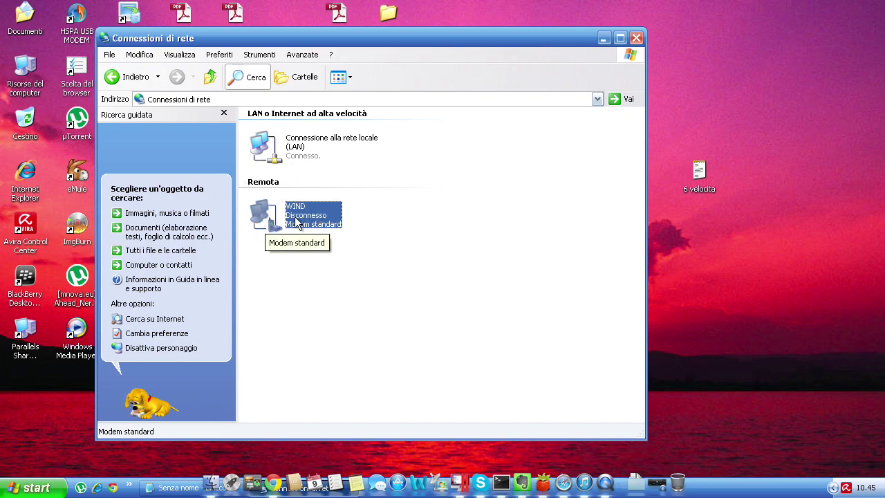
click(294, 143)
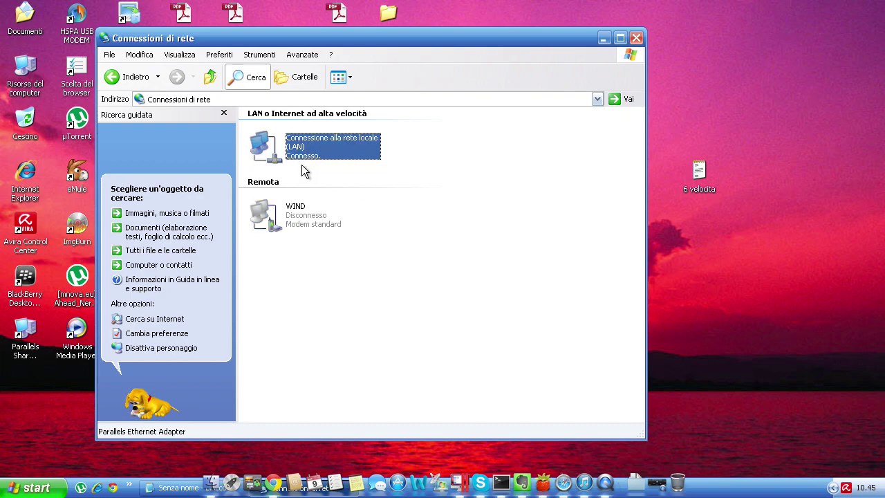
click(296, 149)
click(309, 173)
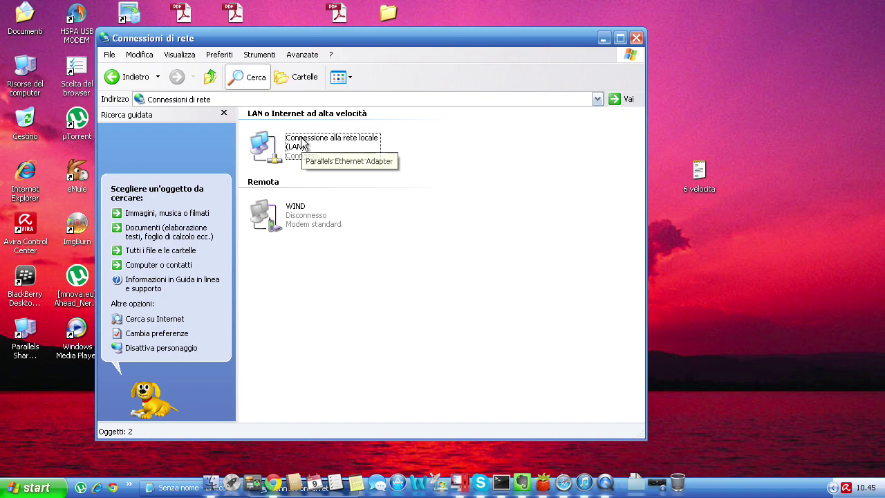
click(291, 147)
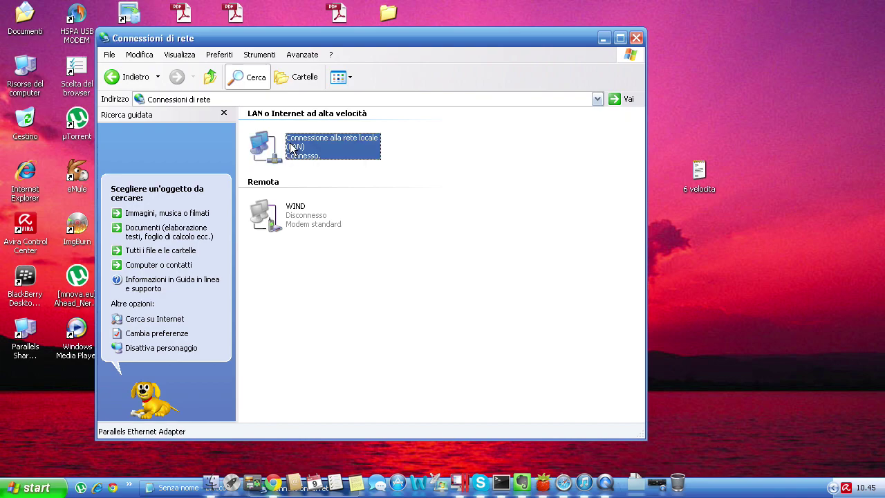
right_click(291, 148)
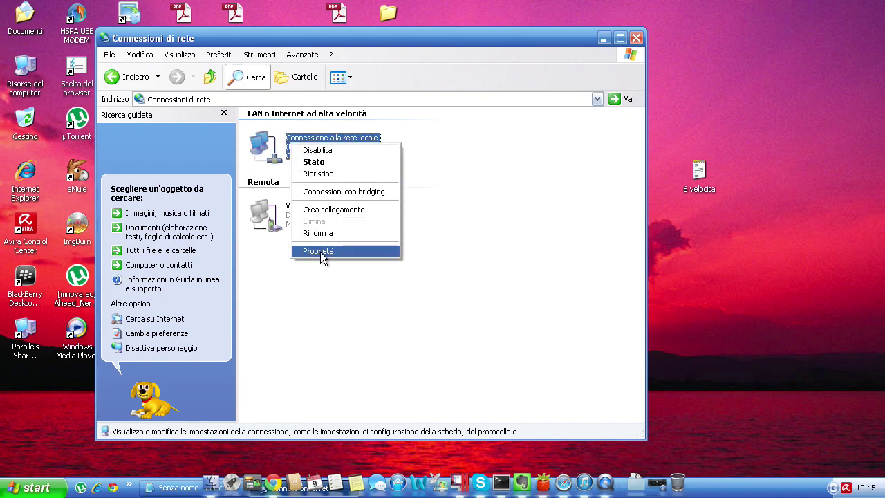
click(262, 173)
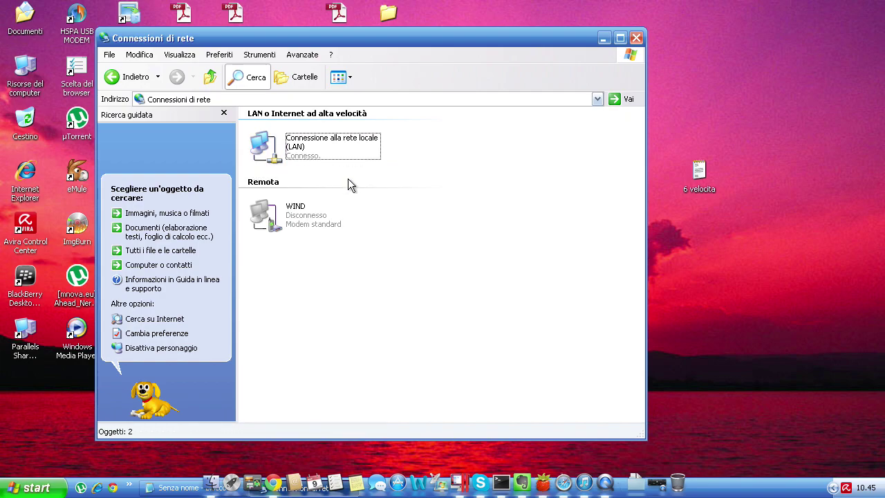
click(318, 149)
right_click(317, 149)
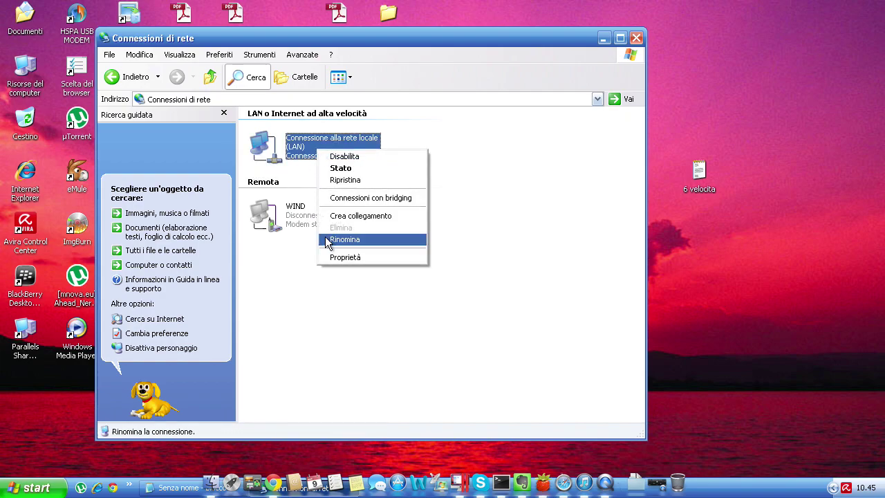
click(338, 258)
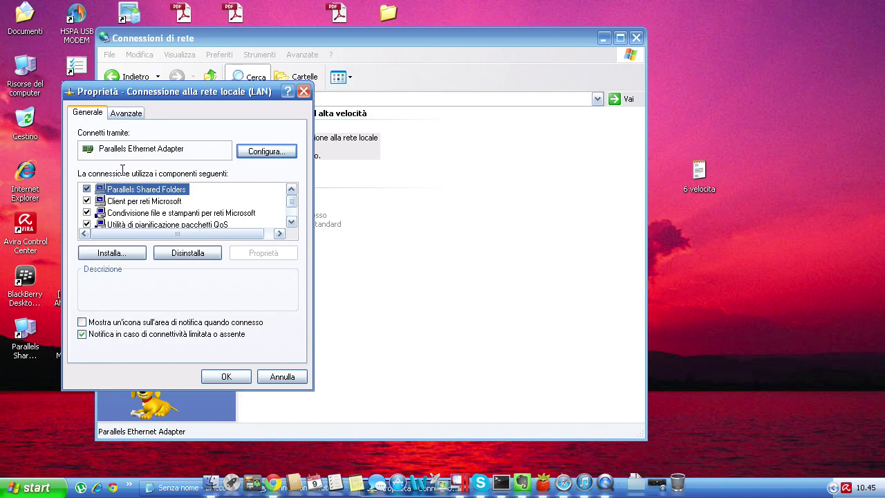
click(124, 114)
click(87, 113)
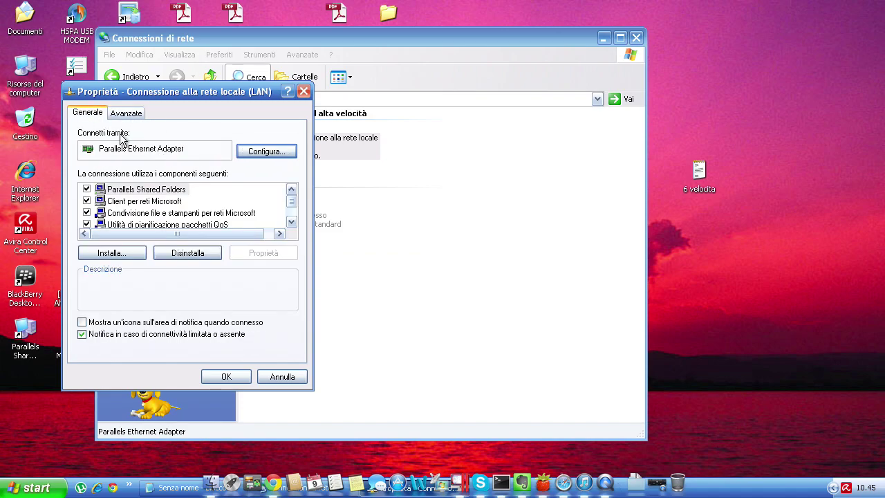
click(291, 221)
click(291, 221)
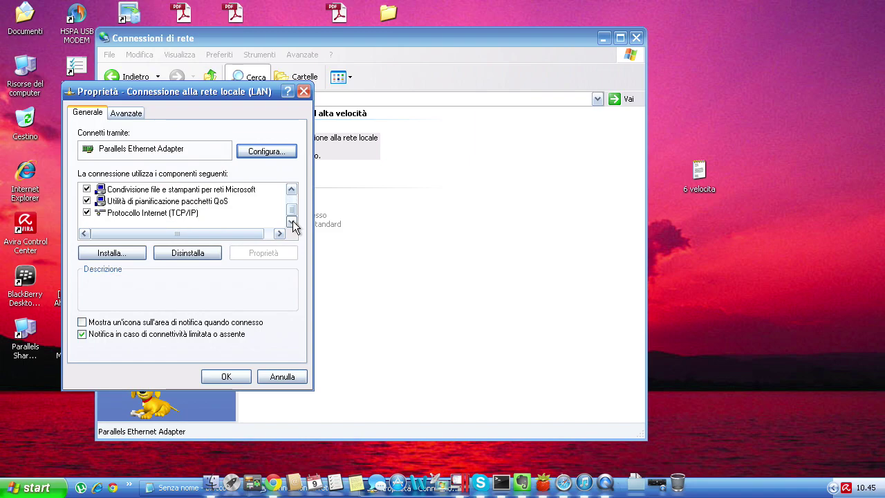
click(166, 214)
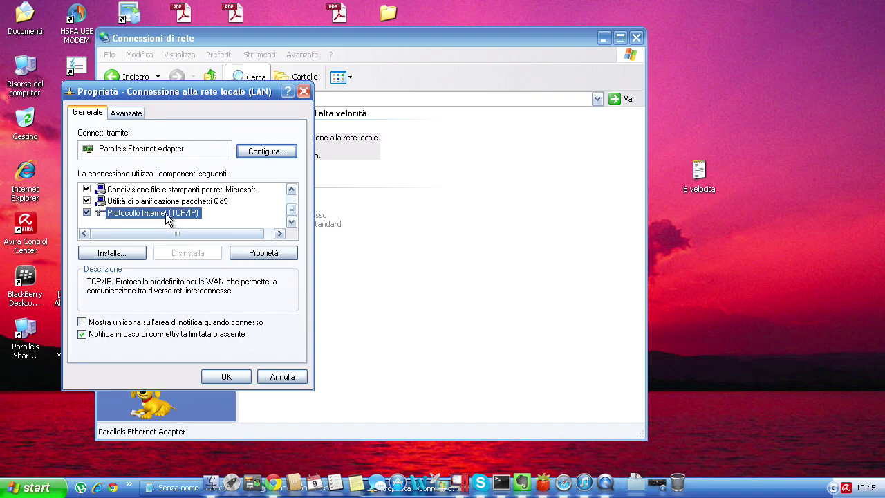
click(303, 92)
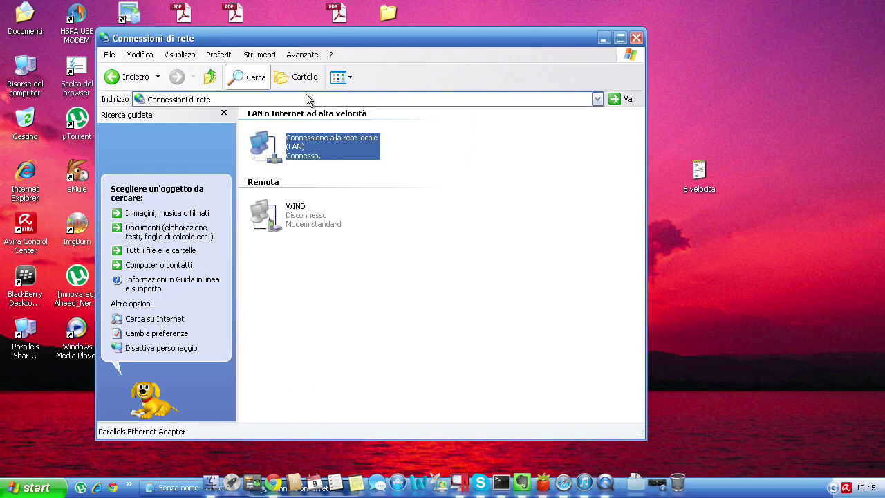
click(308, 145)
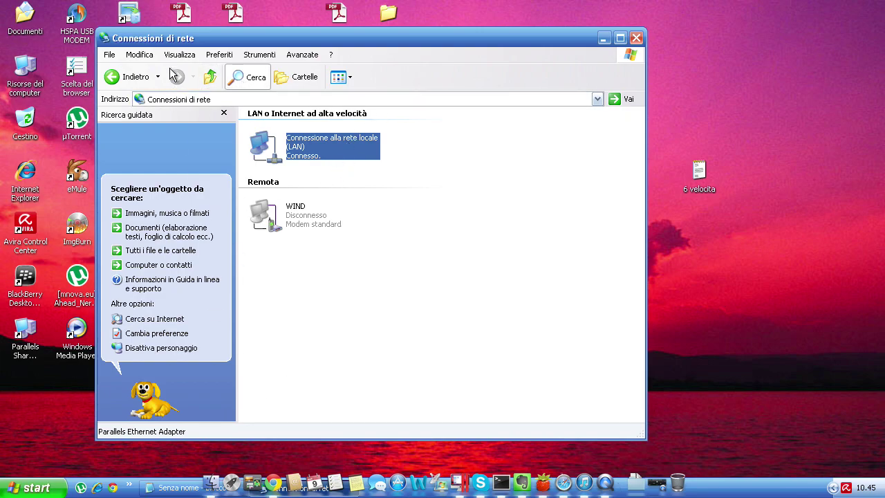
Step: Open Pannello di controllo from the Start menu and select the Connessioni di rete item
click(38, 485)
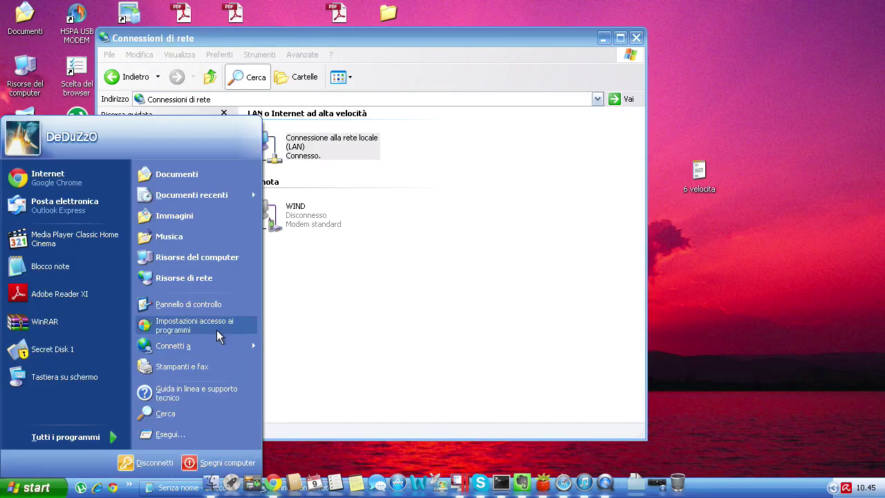
click(216, 305)
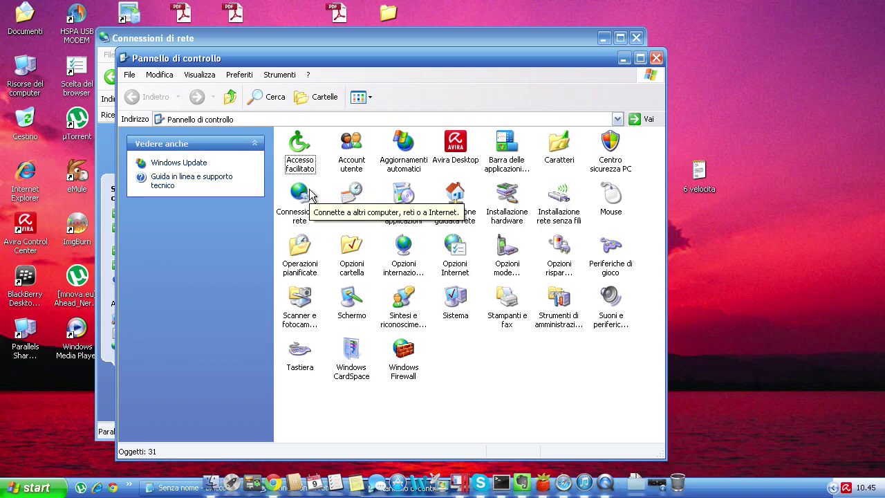
click(28, 487)
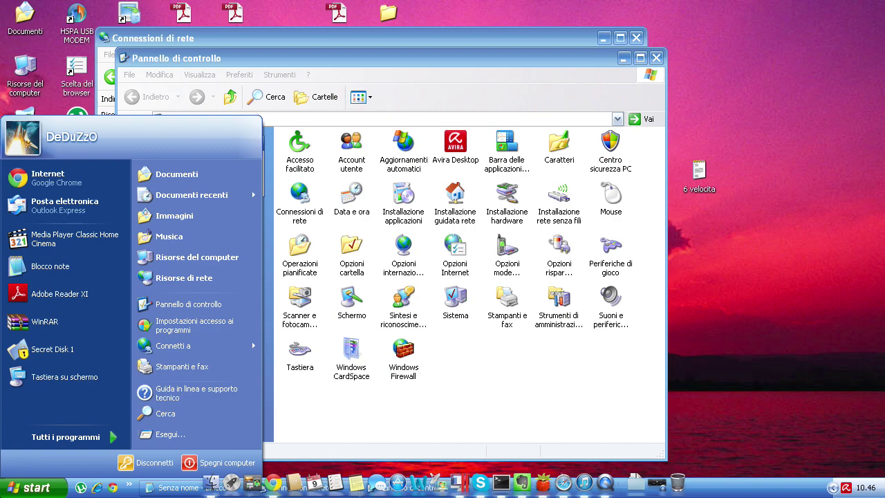
click(14, 490)
click(14, 490)
click(183, 306)
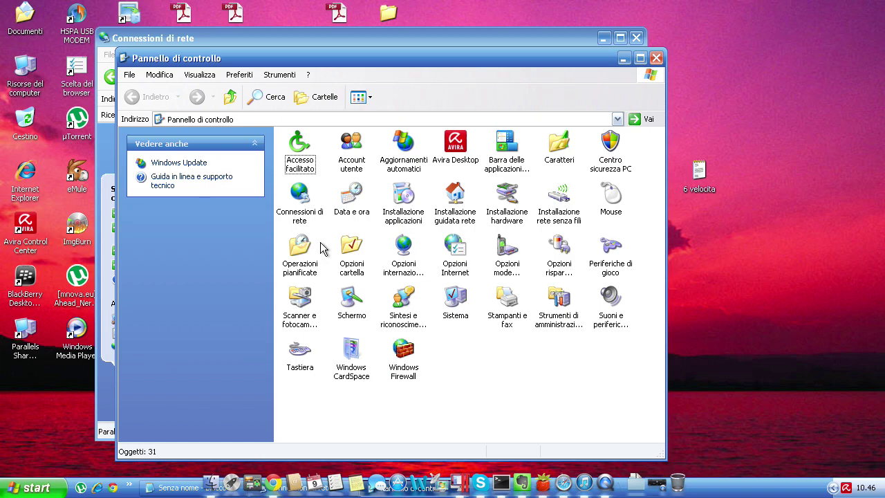
click(295, 200)
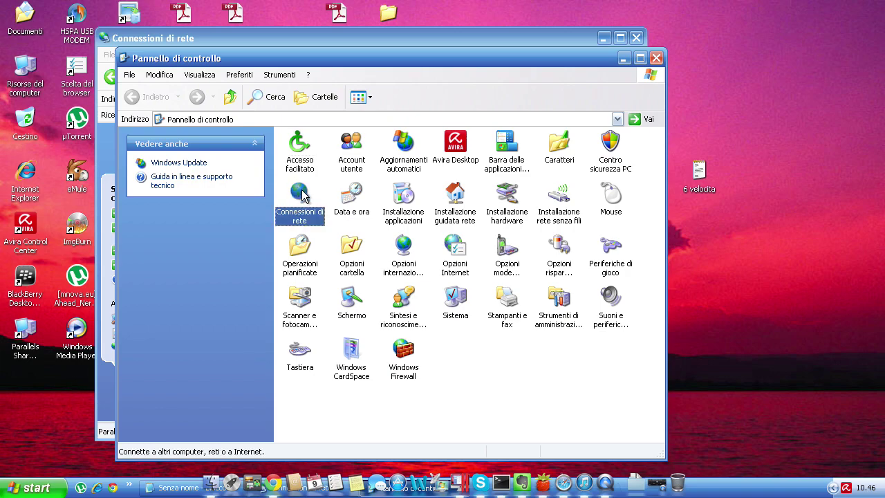
Step: Open Connessioni di rete from the Control Panel and disable the LAN connection
double_click(302, 195)
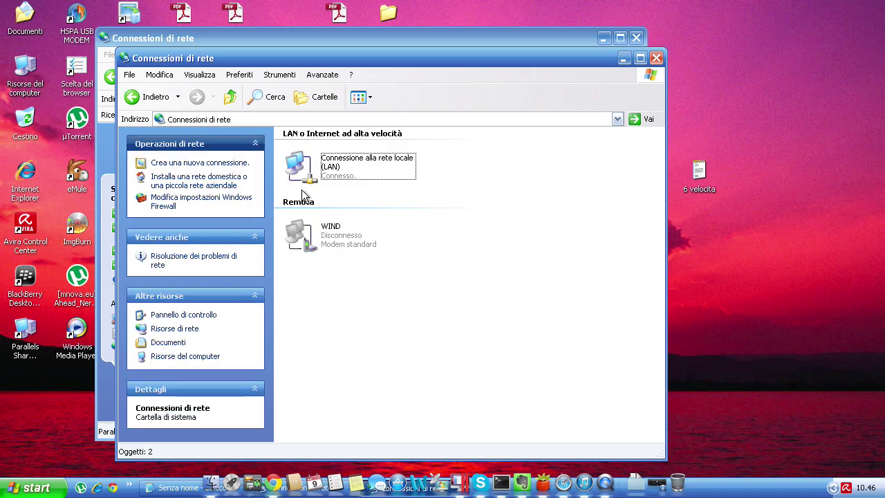
click(334, 177)
right_click(334, 177)
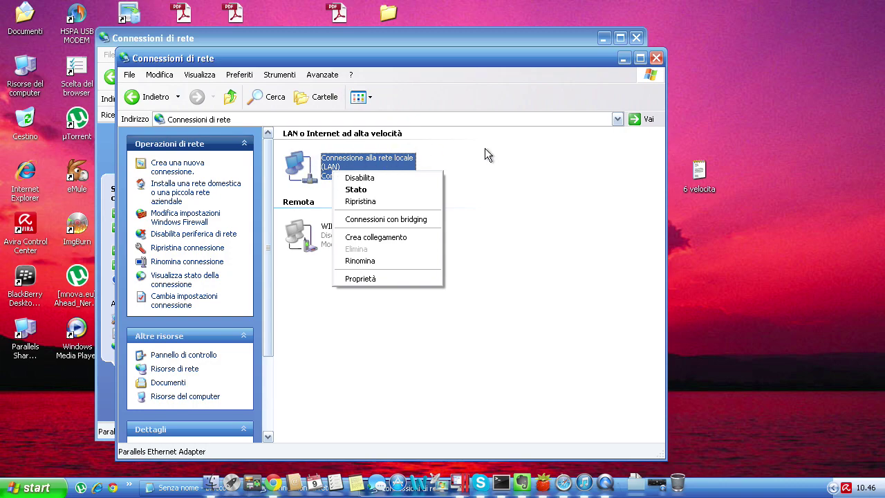
click(511, 159)
click(333, 166)
right_click(316, 160)
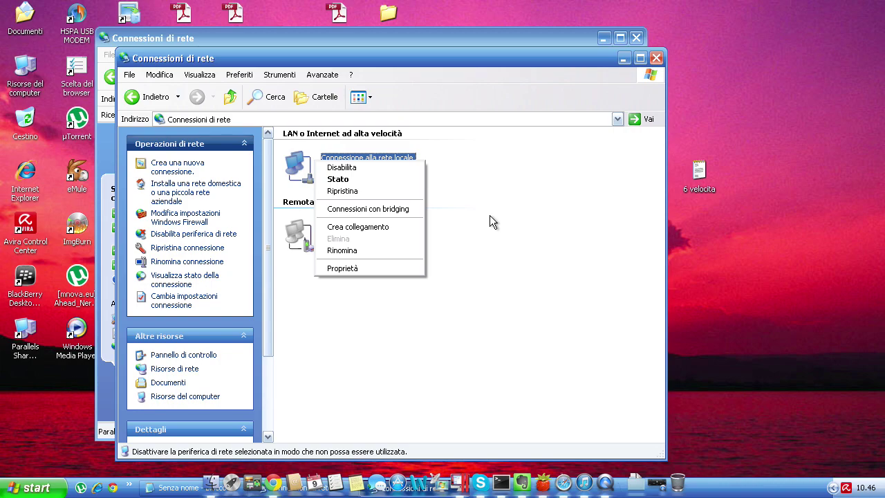
click(301, 170)
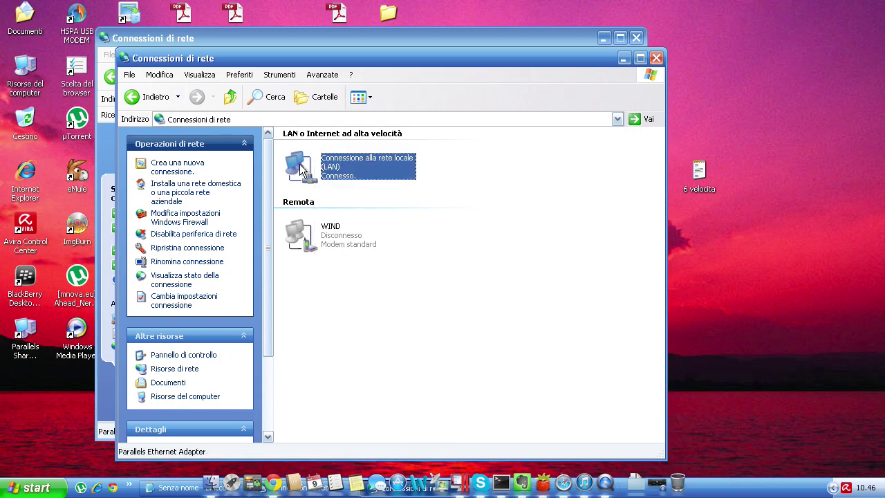
right_click(319, 171)
click(408, 175)
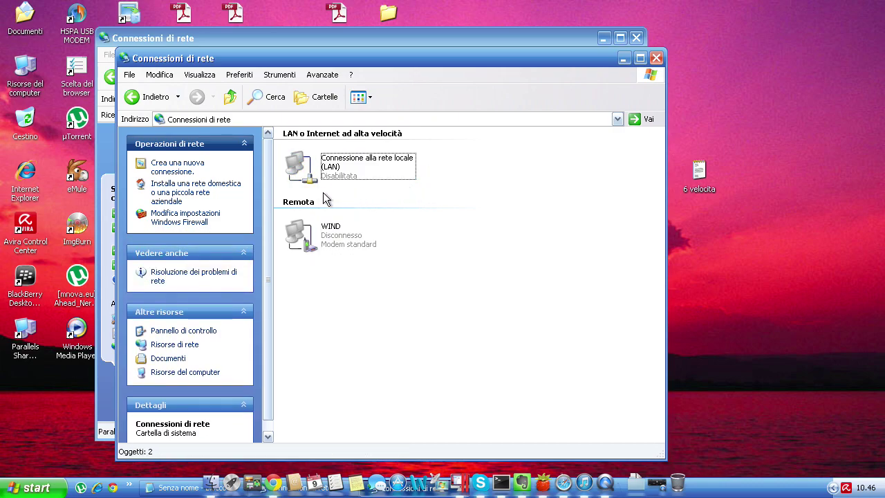
Step: Re-enable the LAN connection so it reads Connesso again
click(340, 170)
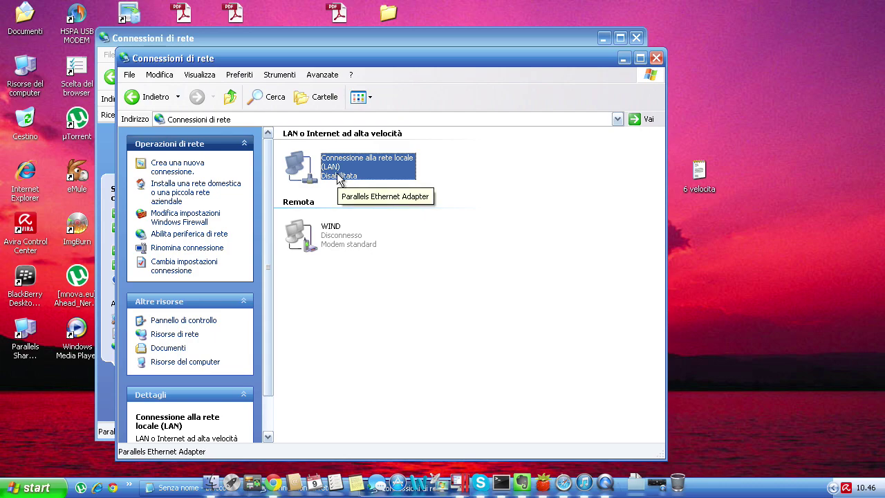
right_click(339, 179)
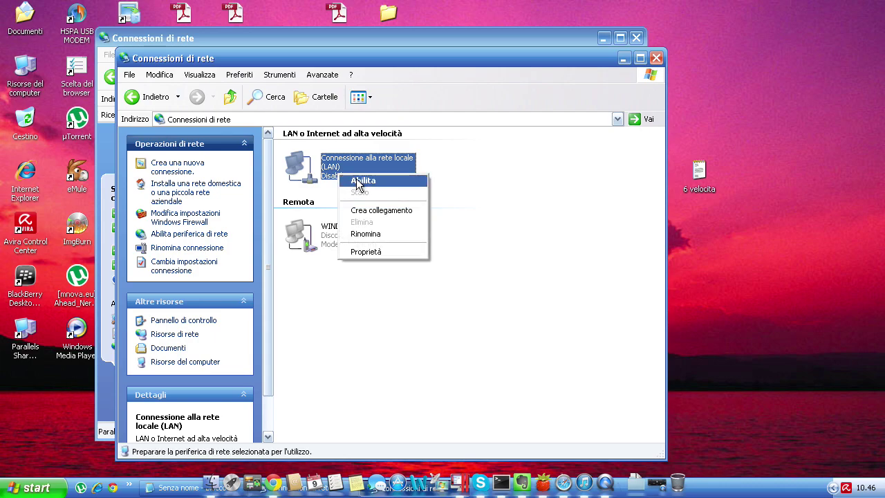
click(356, 180)
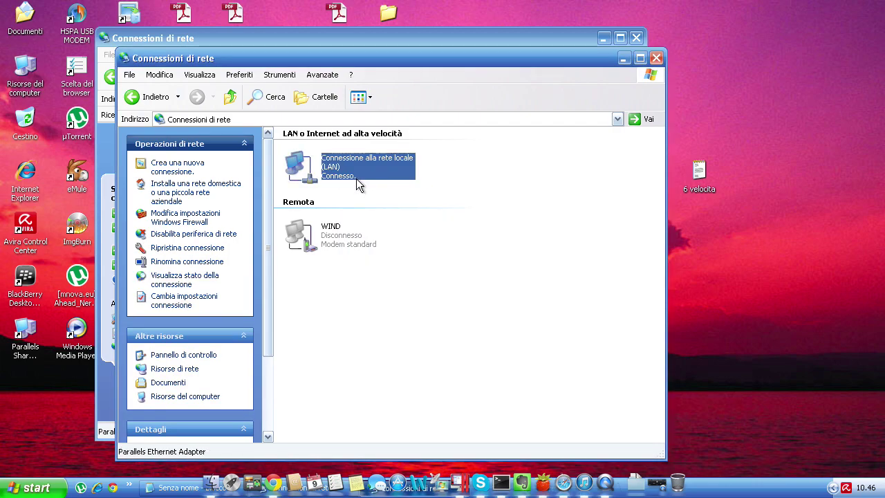
click(457, 213)
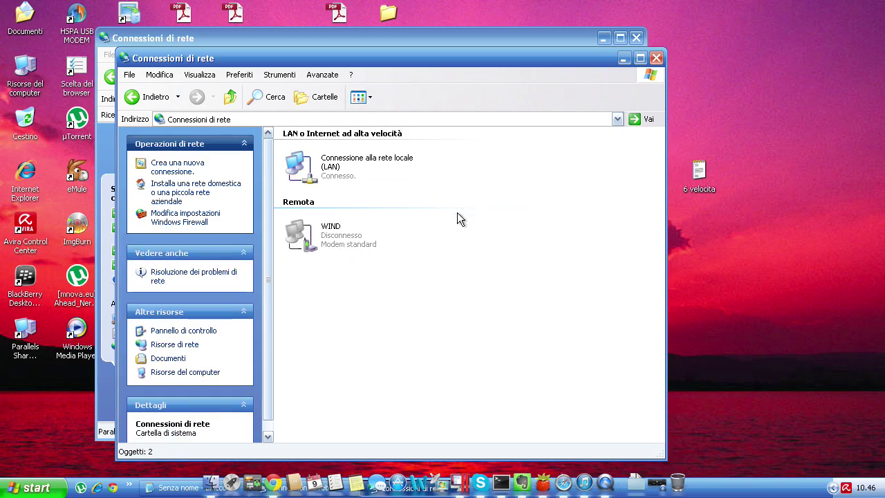
Step: Close both Connessioni di rete windows and show All Programs in the XP Start menu
click(657, 58)
click(637, 40)
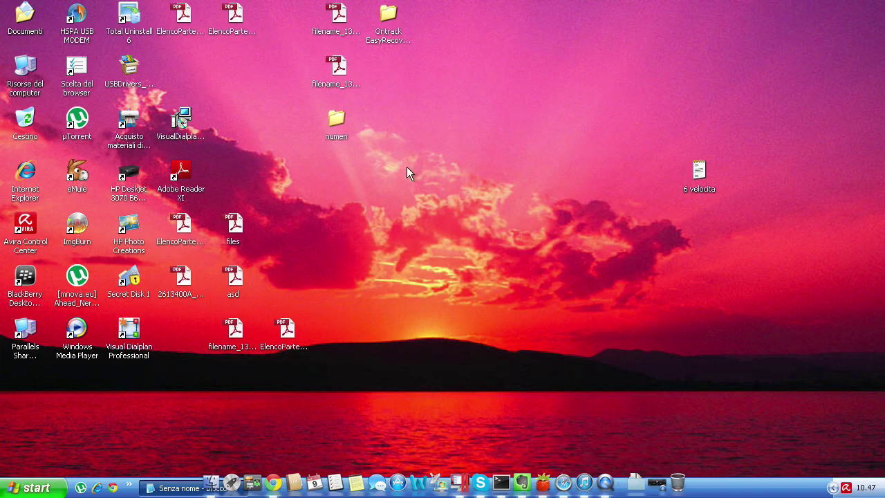
click(27, 487)
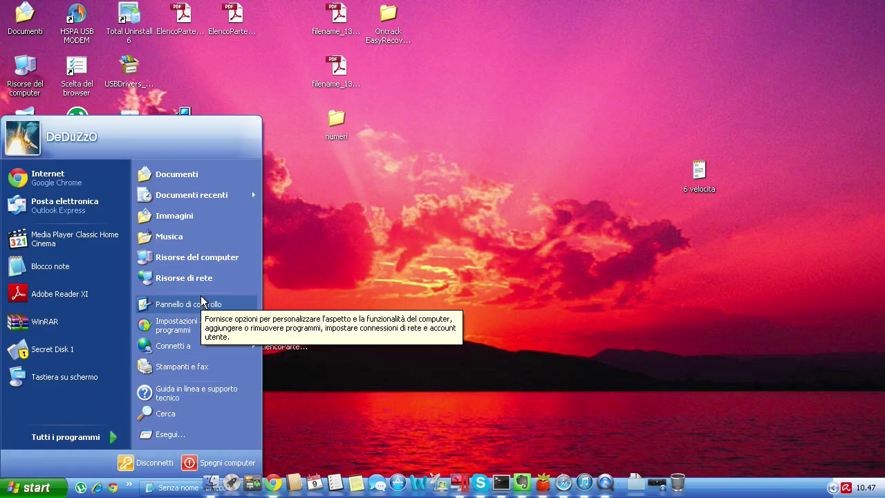
click(95, 441)
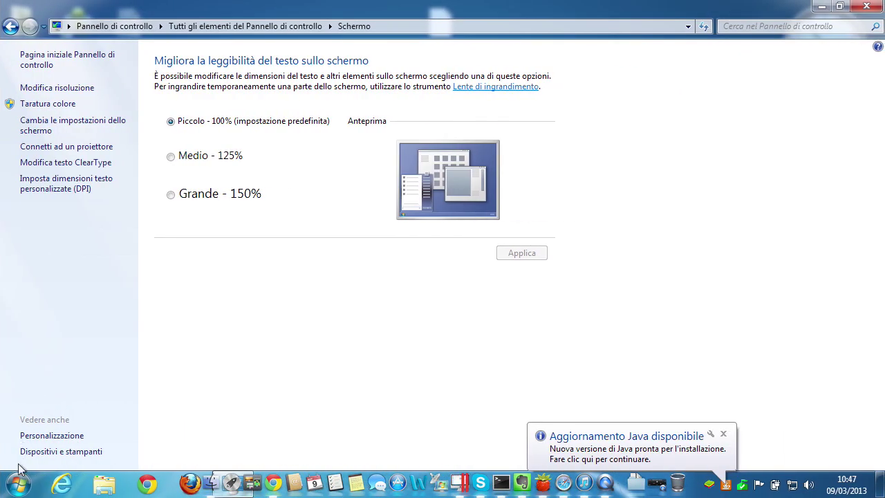
click(15, 487)
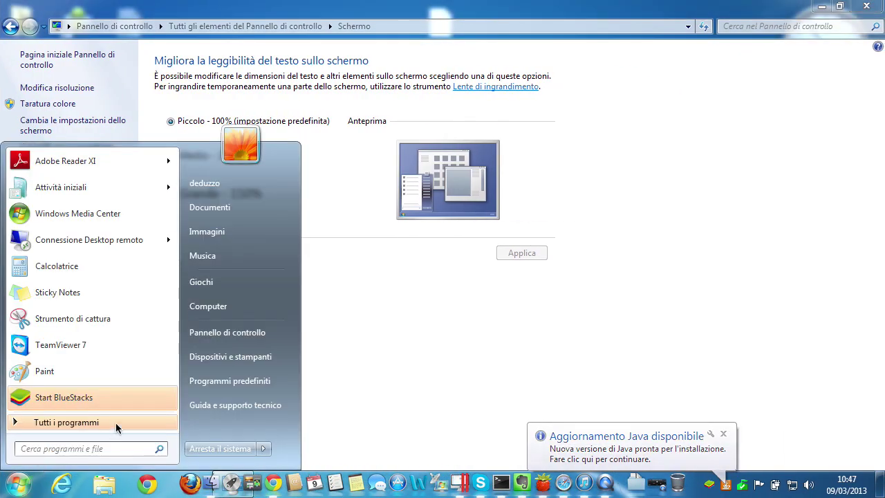
Step: Browse the Windows 7 All Programs list, then close the Start menu
click(56, 422)
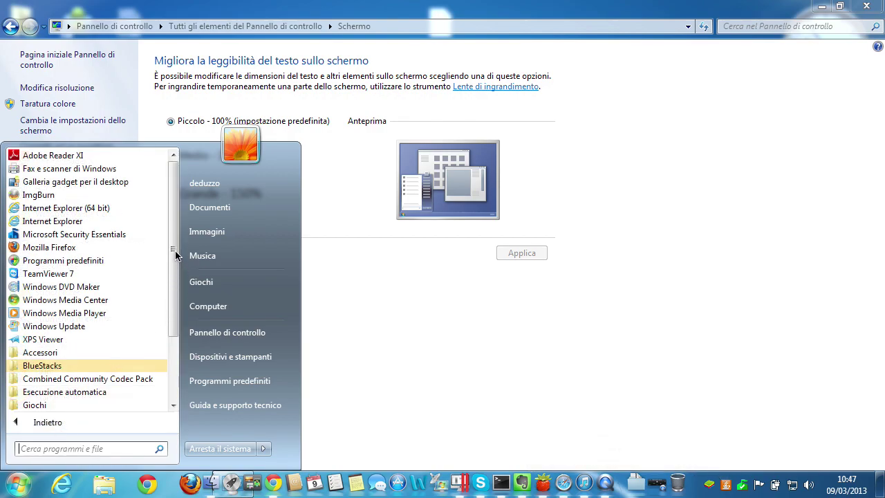
drag(176, 256, 166, 339)
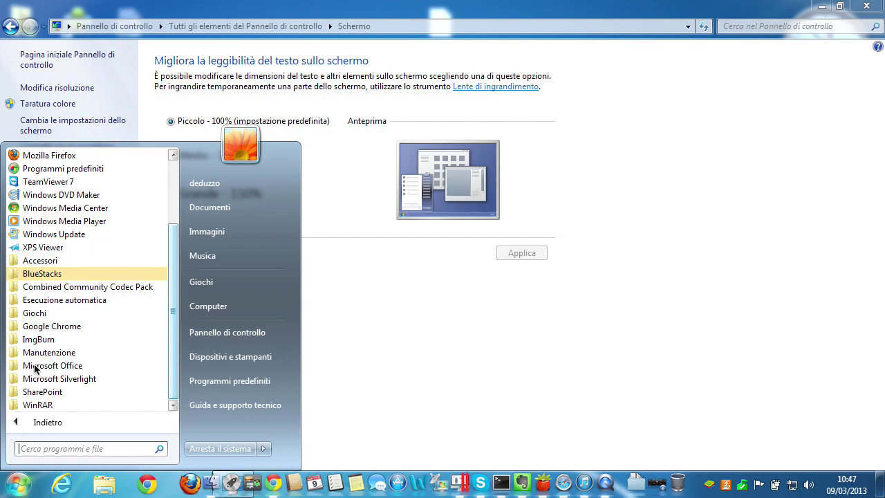
key(Escape)
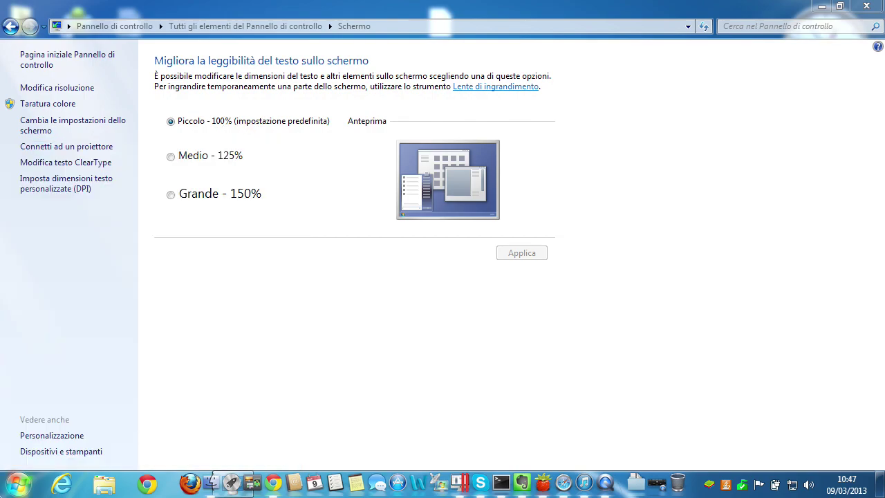
Step: Browse C:\Programmi (x86)\Microsoft Office in Explorer, then close it and the Schermo page
key(super)
key(super+e)
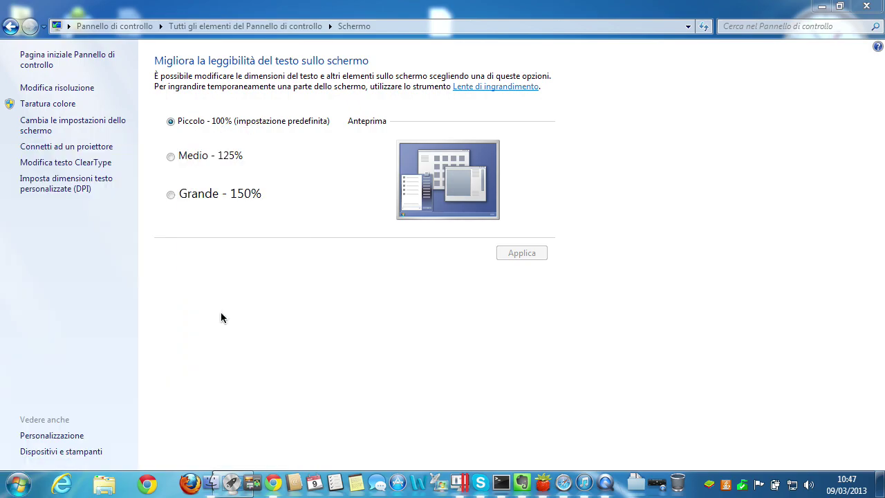
double_click(373, 142)
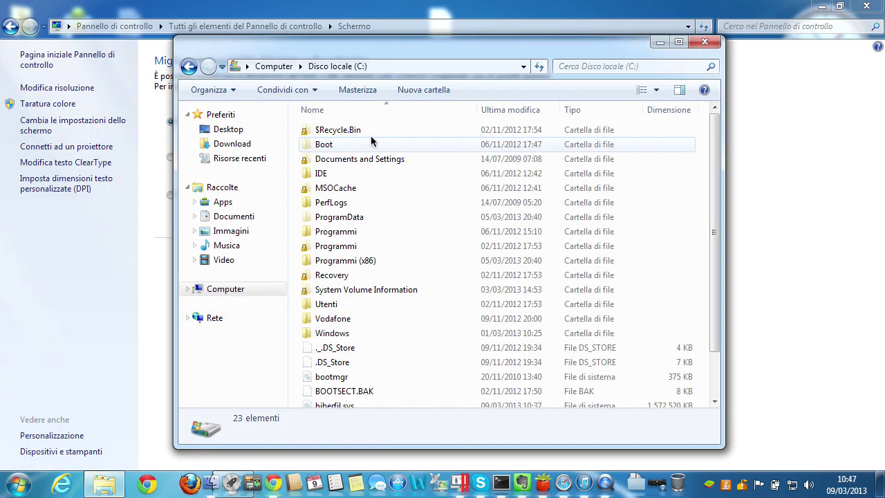
double_click(340, 262)
click(357, 247)
double_click(357, 247)
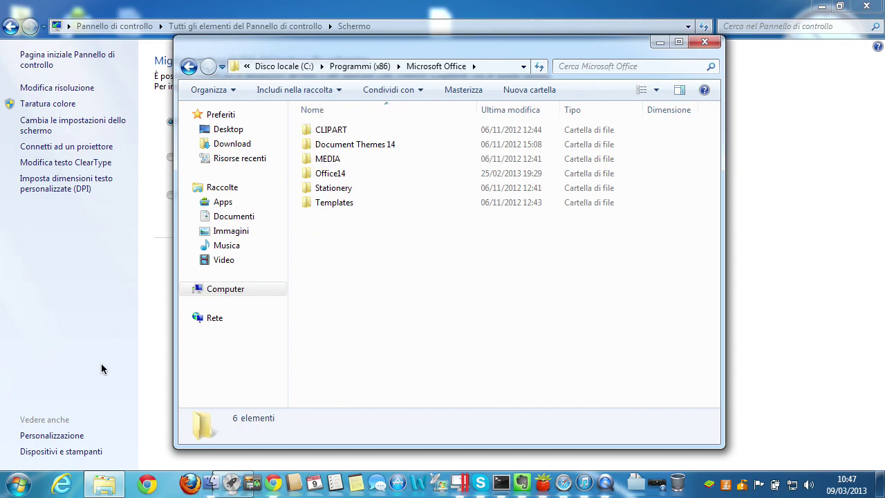
click(704, 42)
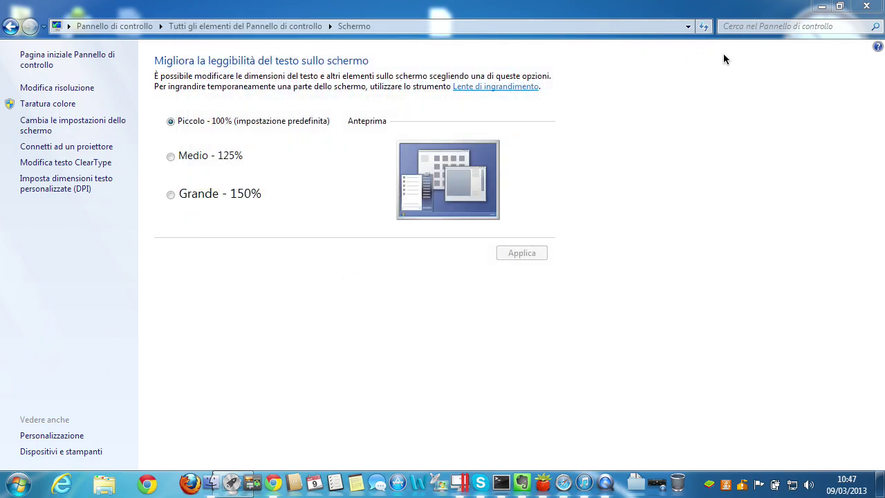
key(alt+F4)
key(super)
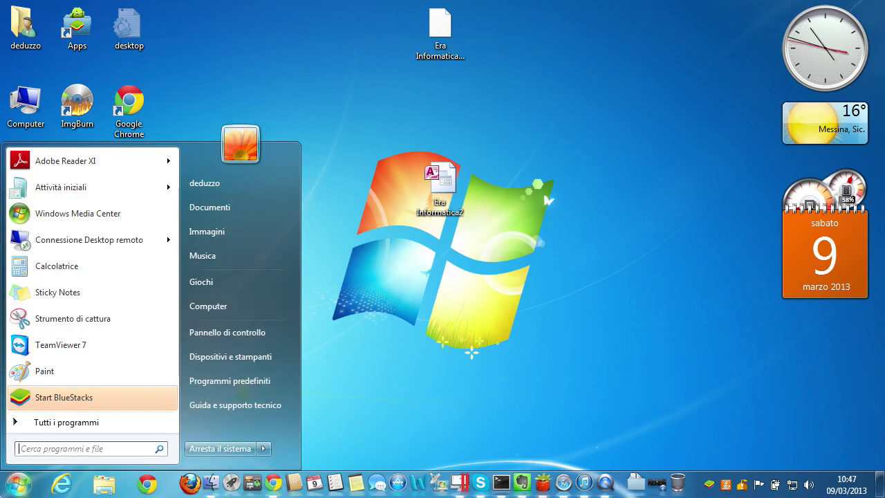
click(53, 423)
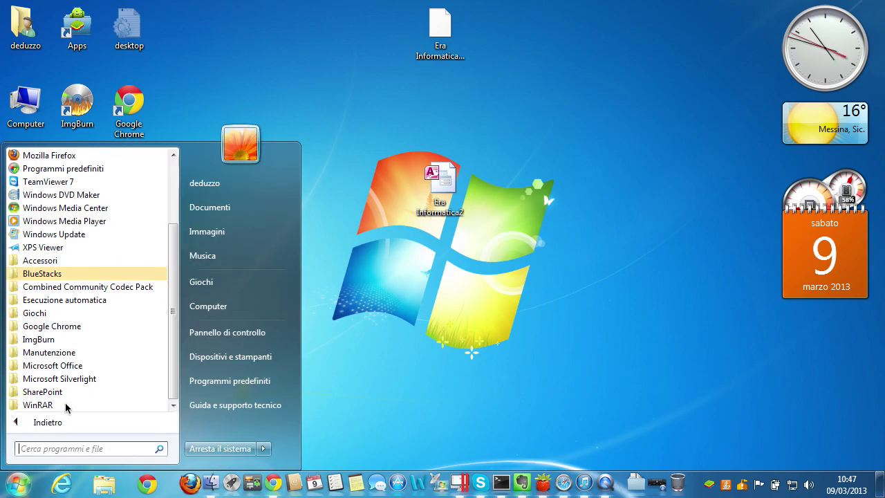
click(60, 369)
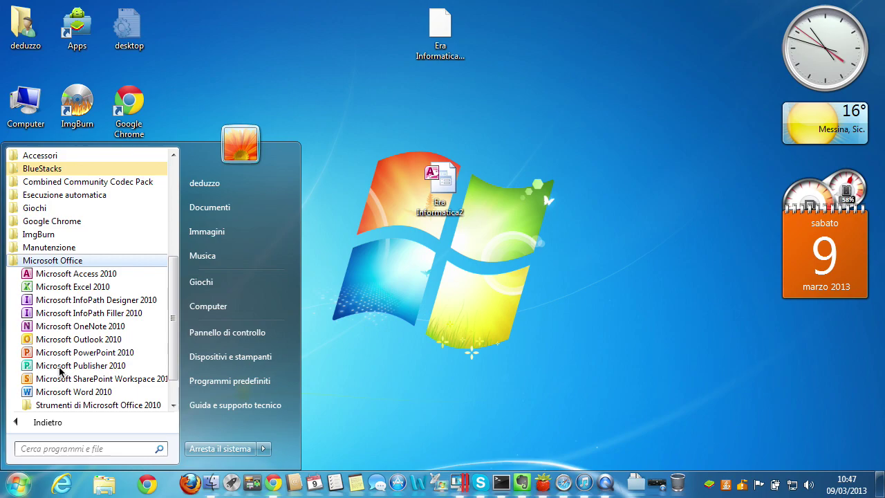
click(82, 391)
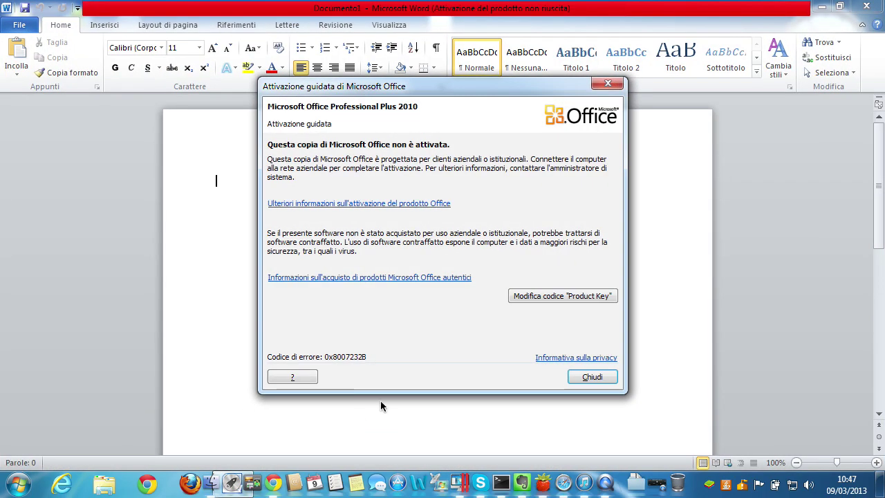
click(584, 376)
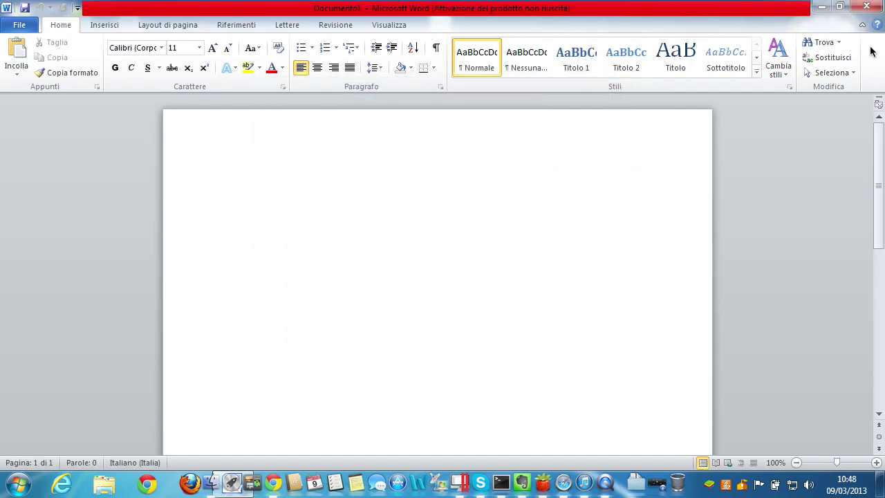
click(866, 7)
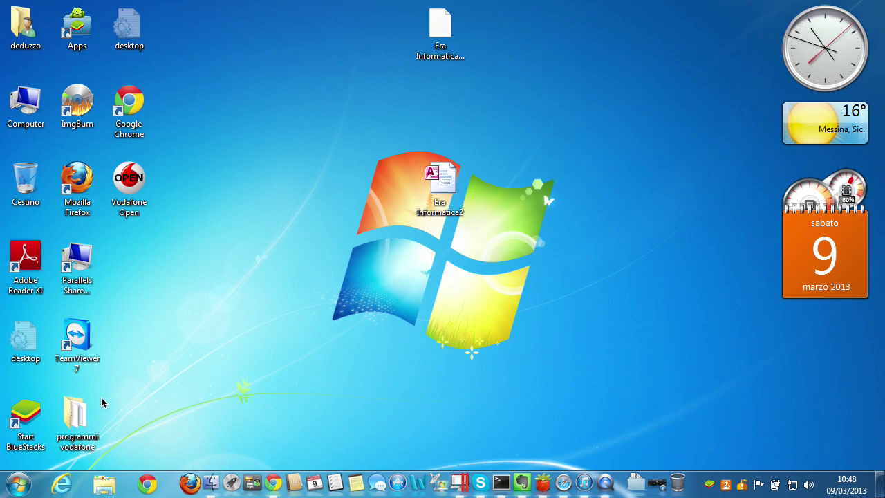
Step: Launch Google Chrome from its desktop shortcut and close it again
key(super)
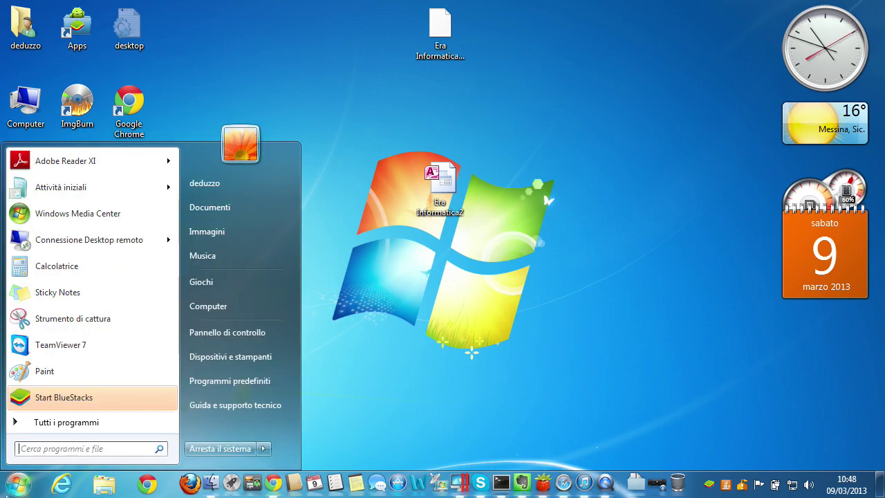
click(255, 117)
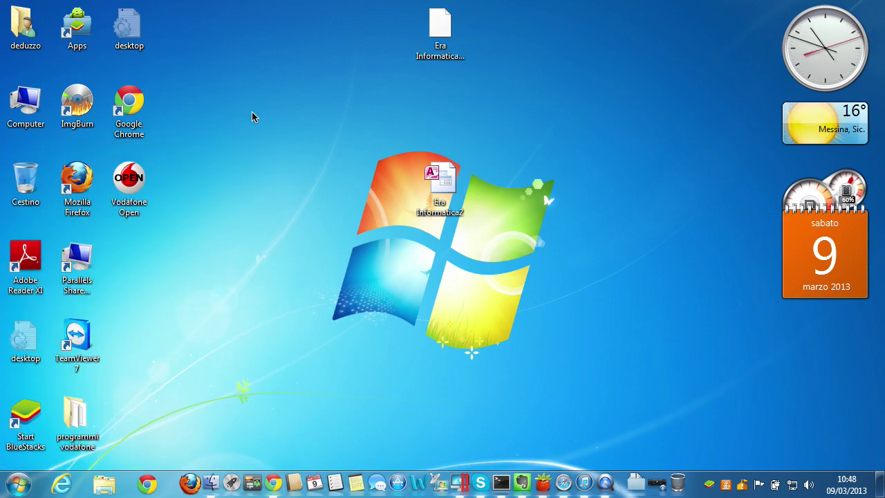
double_click(146, 103)
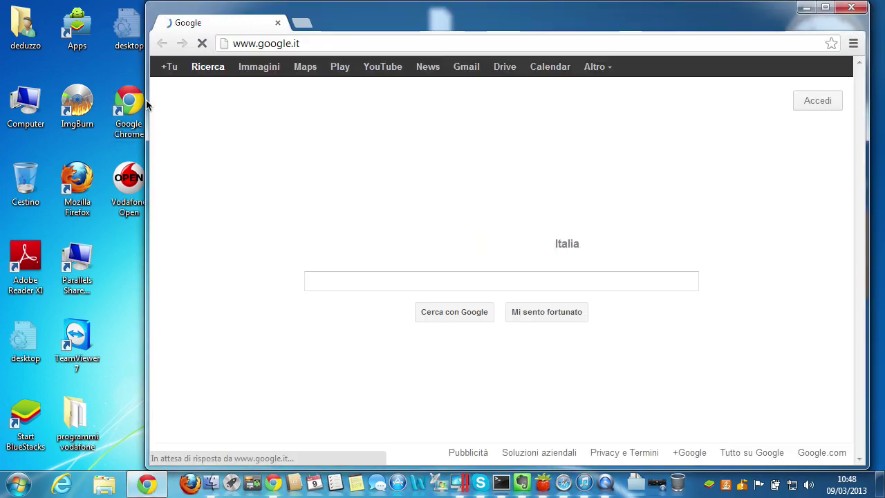
click(851, 7)
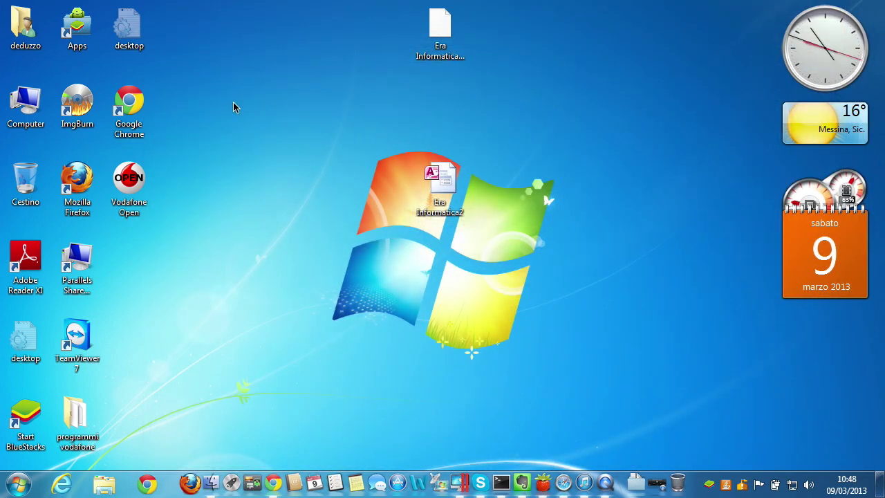
Step: Check the Chrome shortcut's options, relaunch Chrome on google.it, and close it again
click(125, 99)
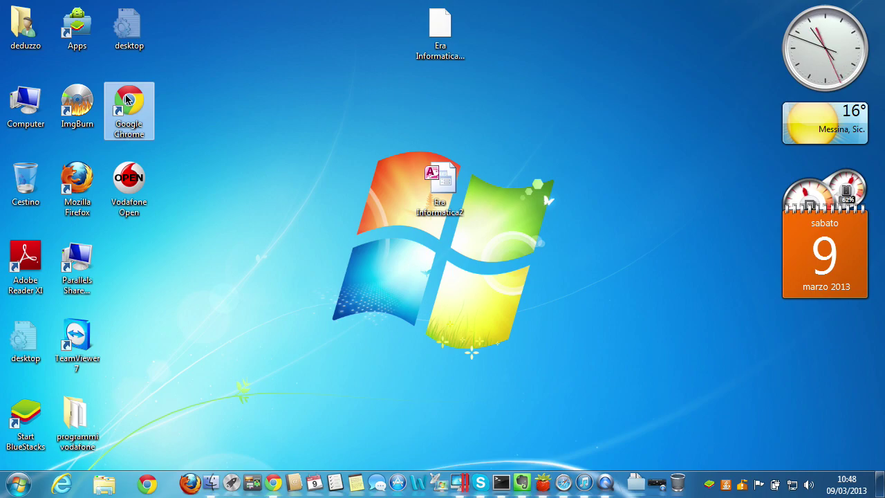
right_click(126, 100)
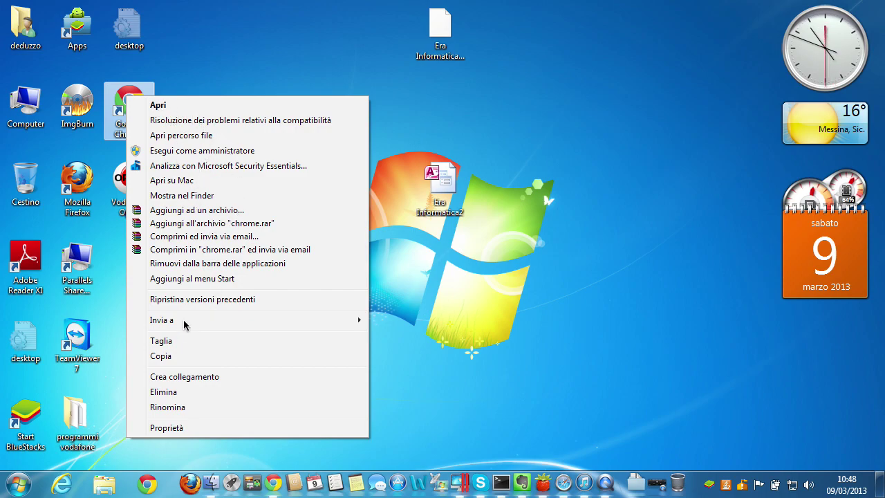
click(231, 75)
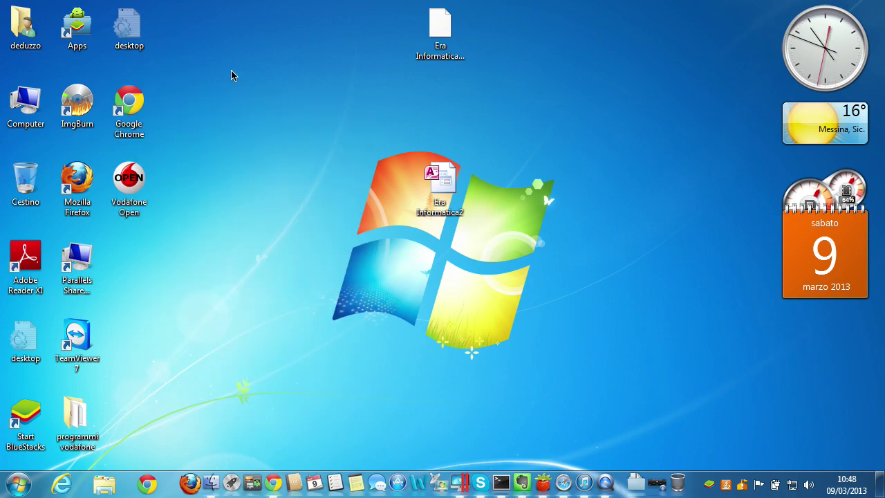
click(130, 105)
double_click(130, 105)
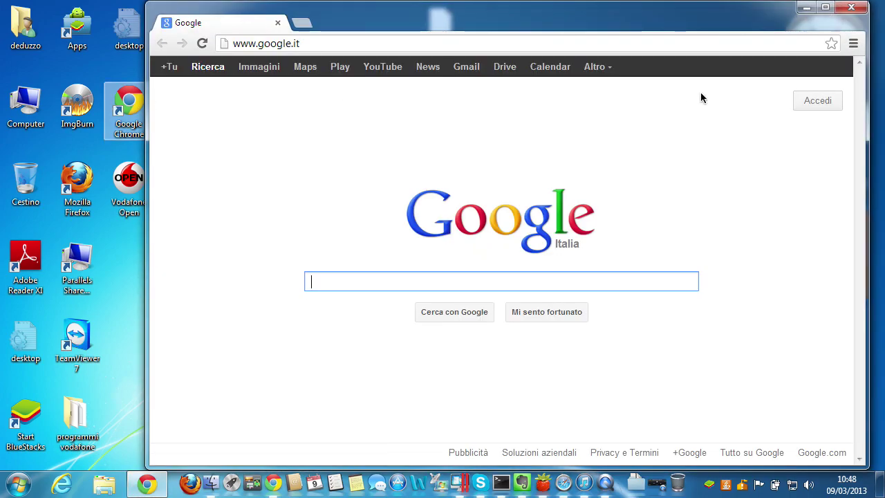
click(853, 8)
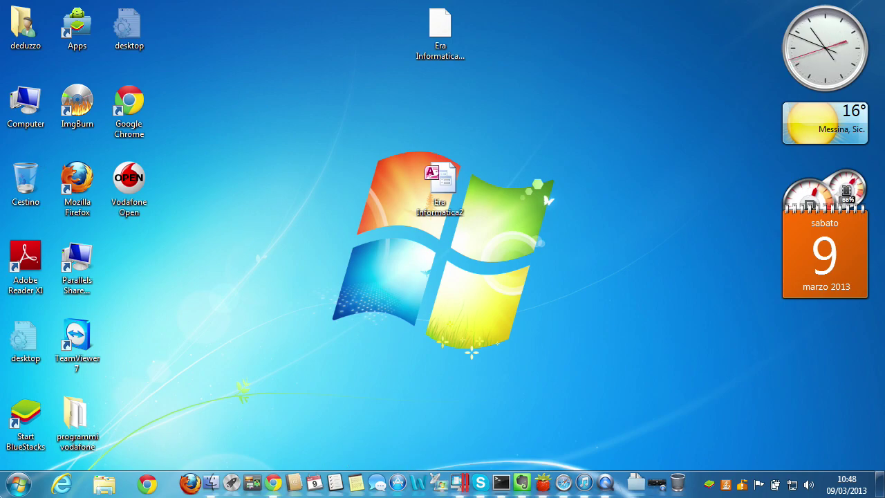
key(super)
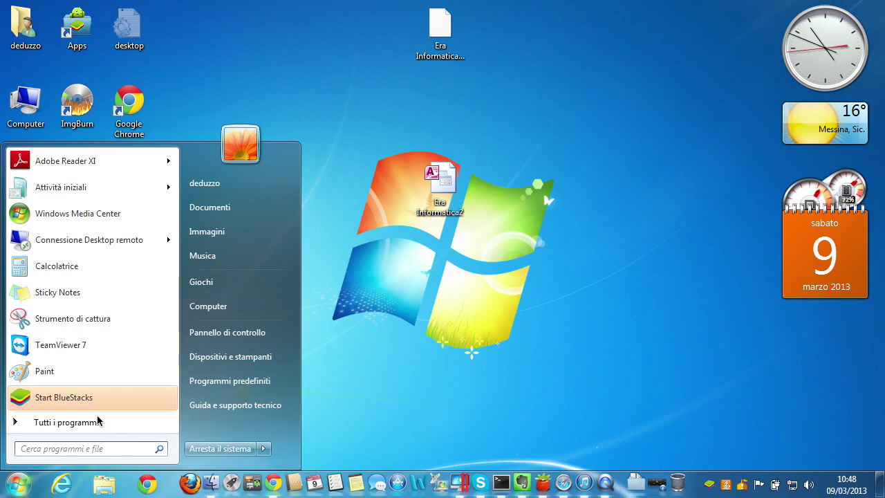
Step: Open the Windows 7 Control Panel from All Programs, close it, and reopen the Start menu
click(98, 421)
click(238, 338)
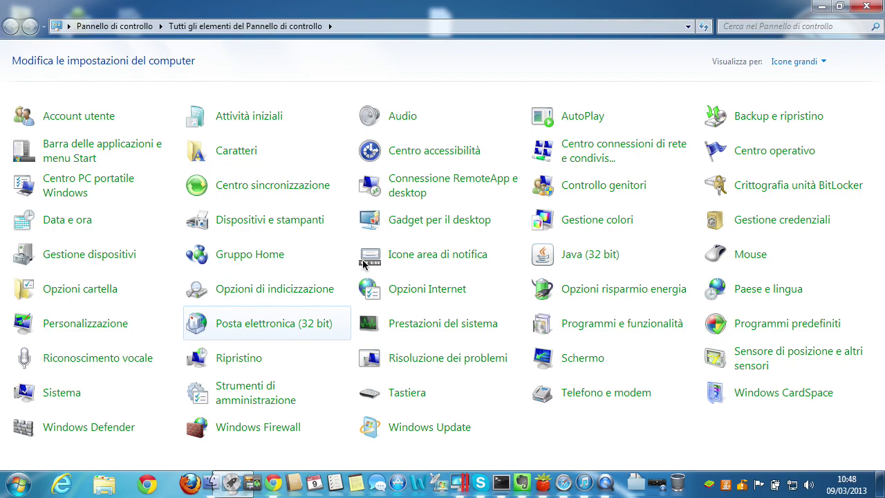
click(865, 6)
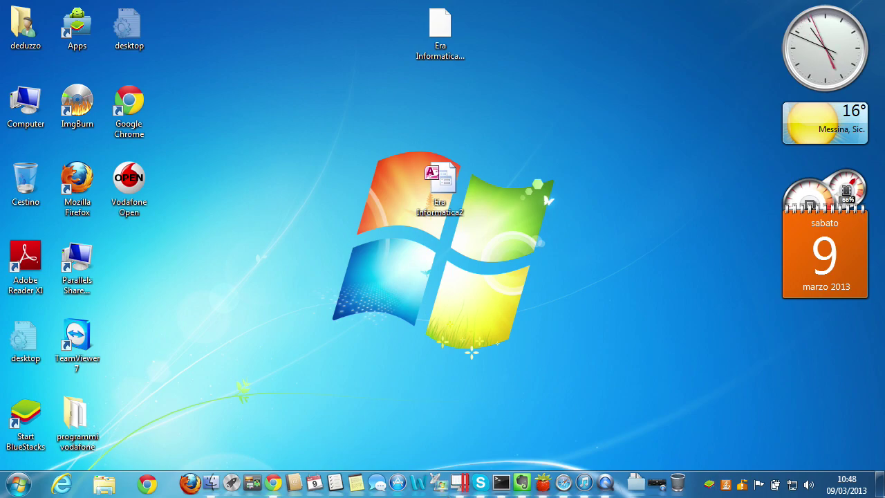
key(super)
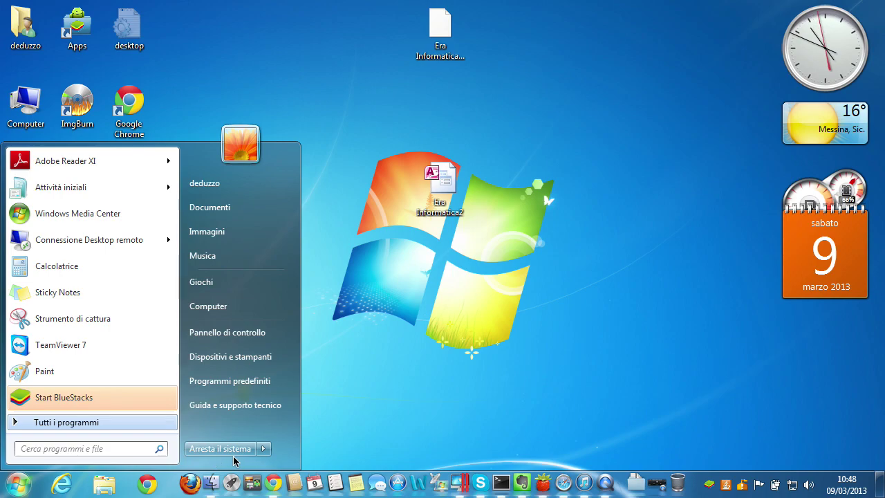
Step: Shut down Windows 7, close the empty Finder window, and put Windows XP into Coherence
click(228, 449)
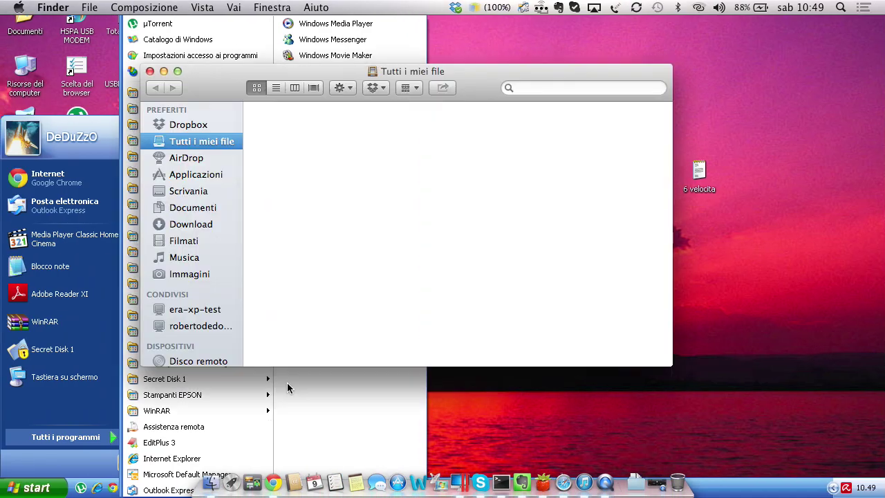
click(149, 71)
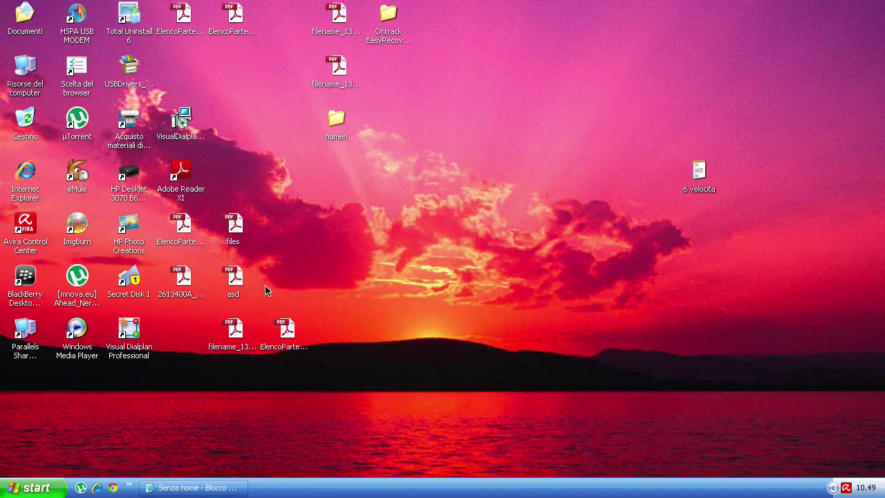
key(ctrl+super+c)
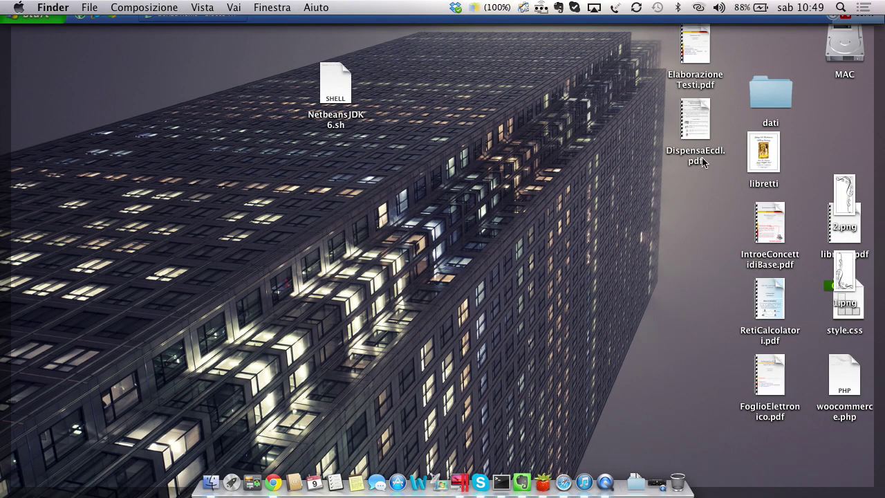
Step: Move ElaborazioneTesti.pdf left, then open IntroeConcettidiBase.pdf in Preview, scroll its thumbnails, and close it
drag(697, 49, 599, 79)
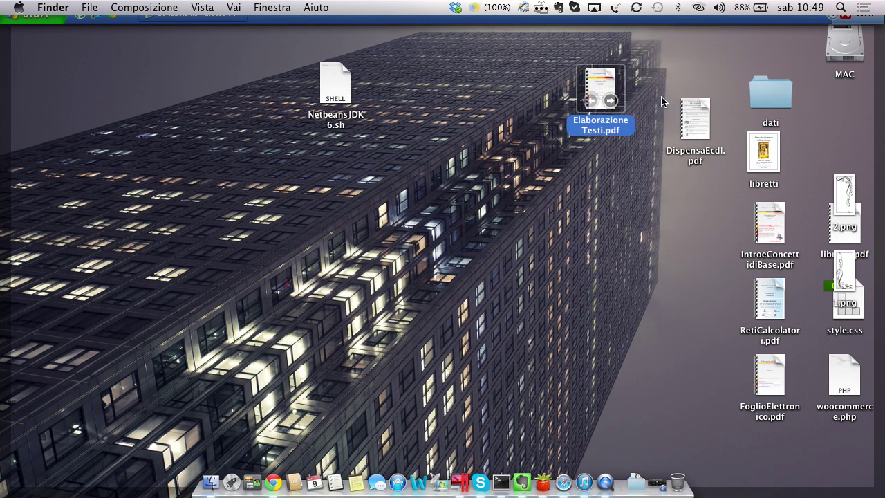
click(695, 112)
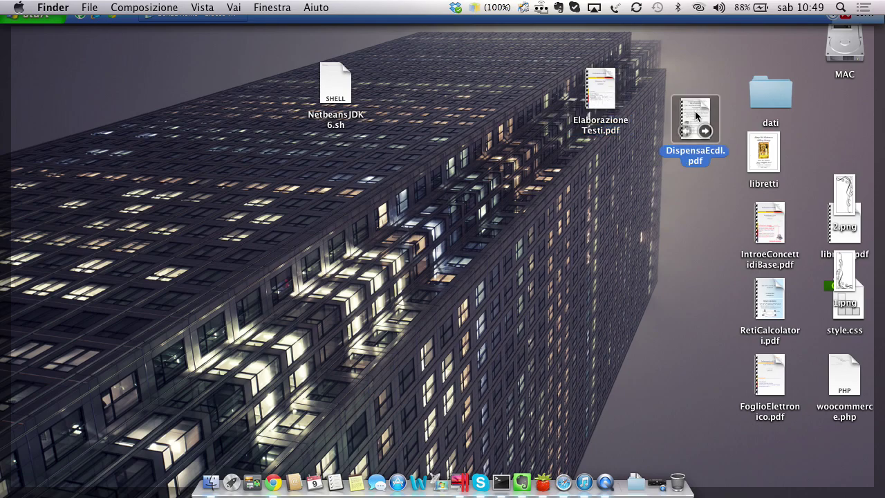
double_click(767, 223)
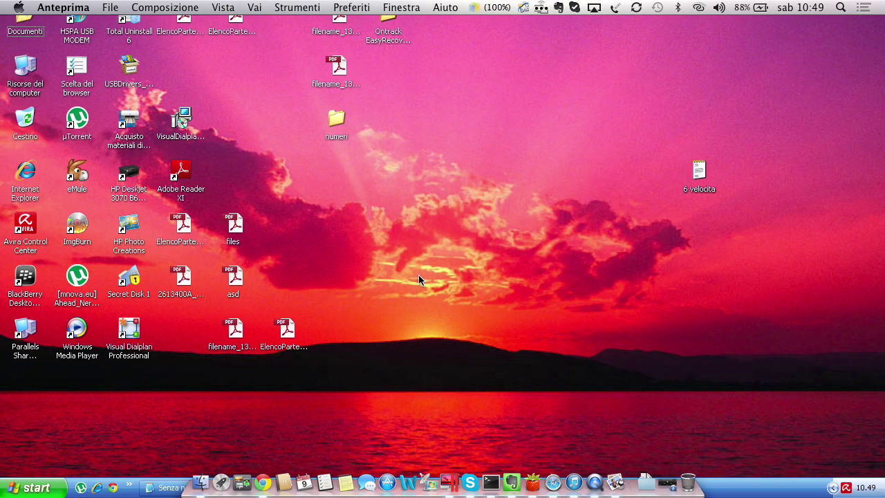
scroll(99, 313, up, 10)
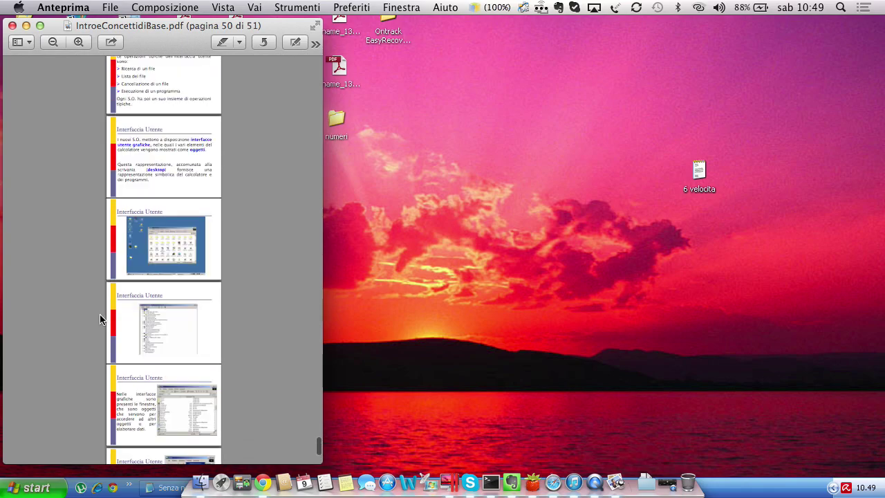
scroll(100, 314, up, 10)
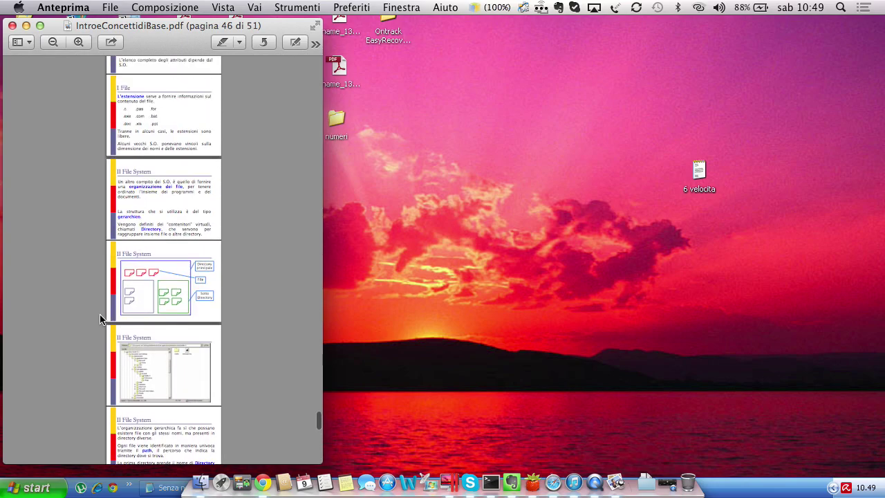
scroll(99, 318, up, 10)
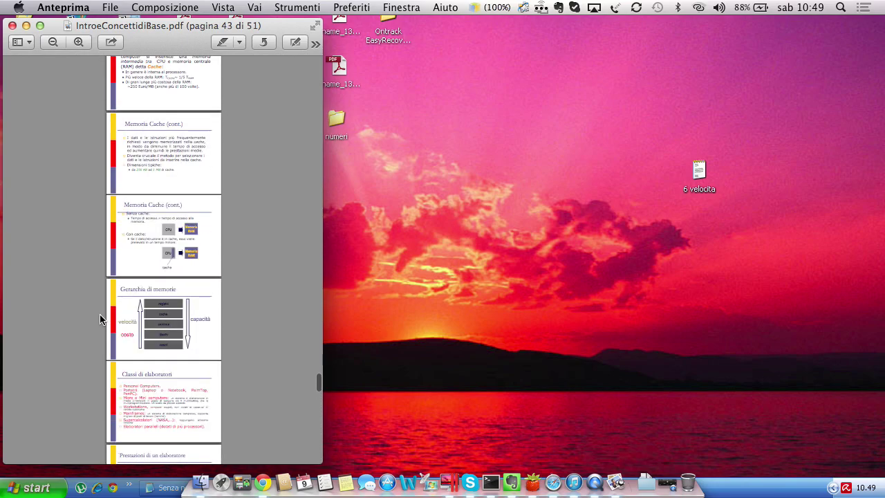
scroll(100, 319, up, 10)
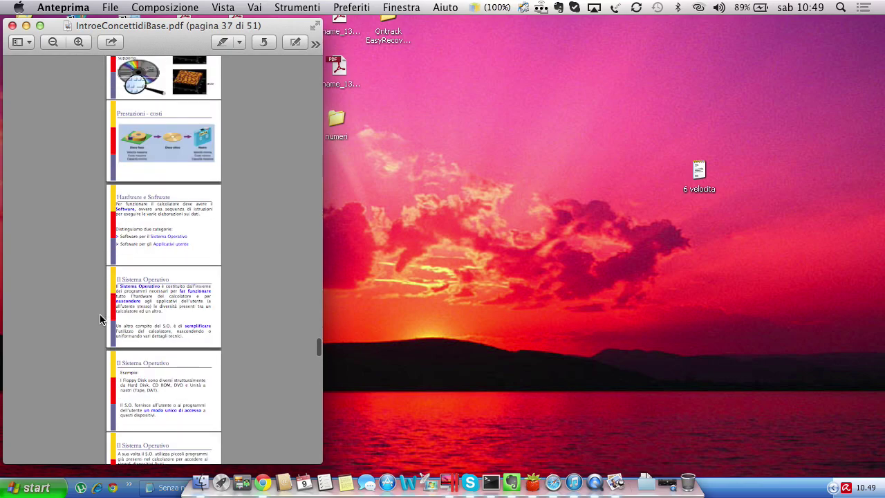
scroll(100, 319, up, 15)
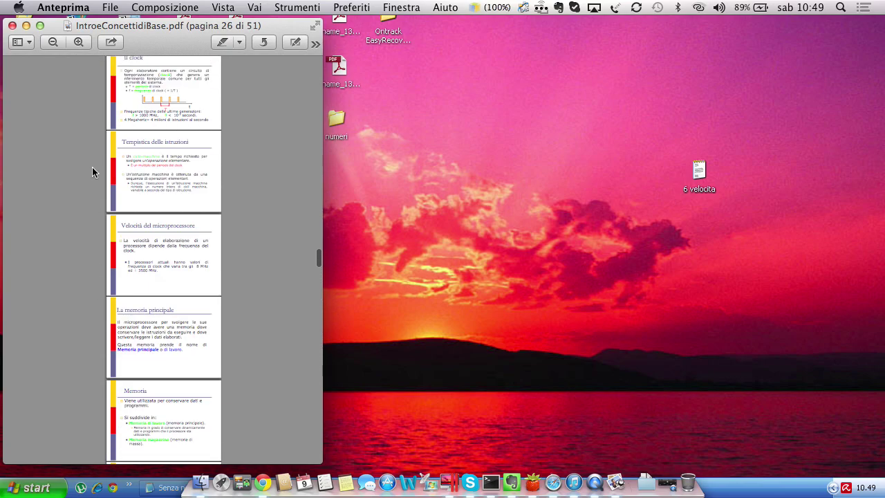
click(26, 26)
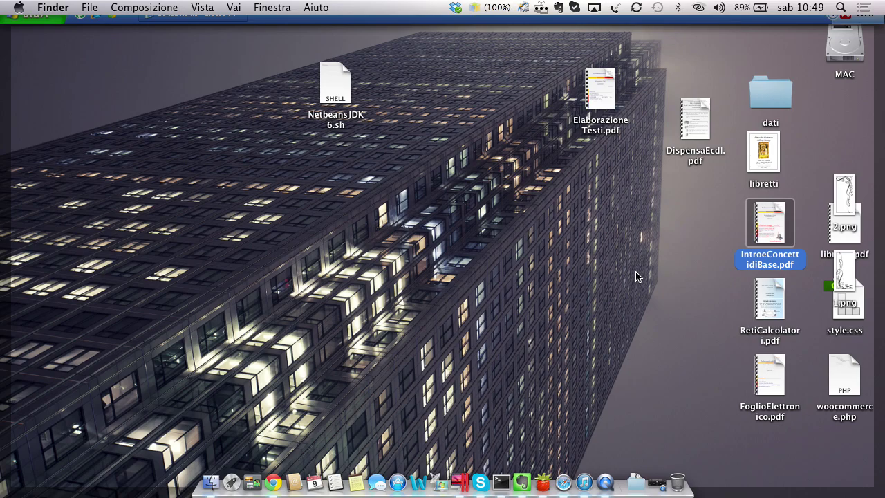
Step: Open ElaborazioneTesti.pdf in Preview from the desktop
click(585, 248)
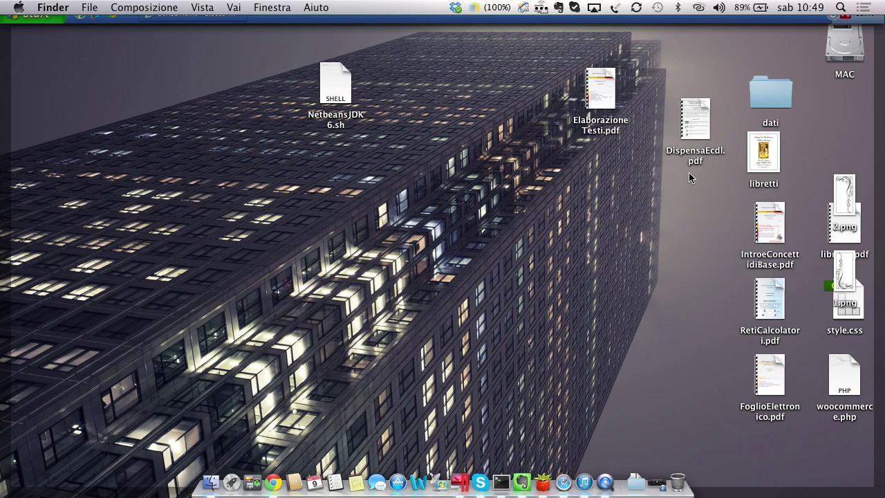
click(689, 143)
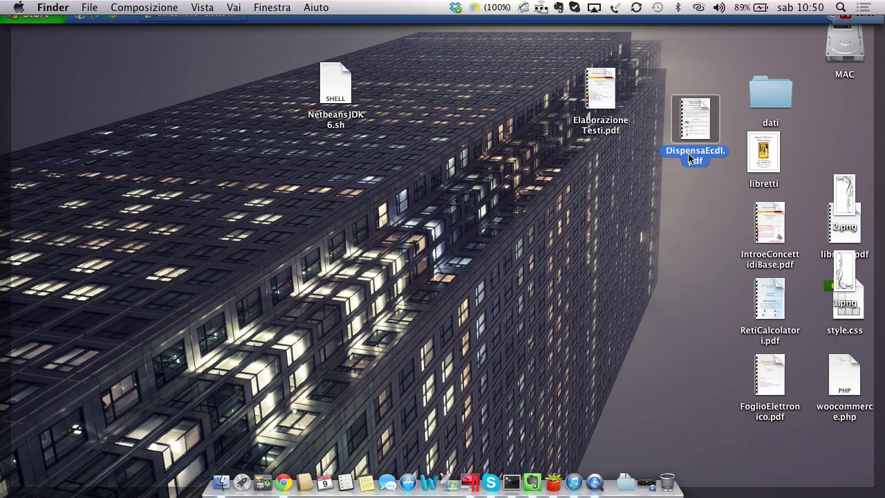
click(783, 224)
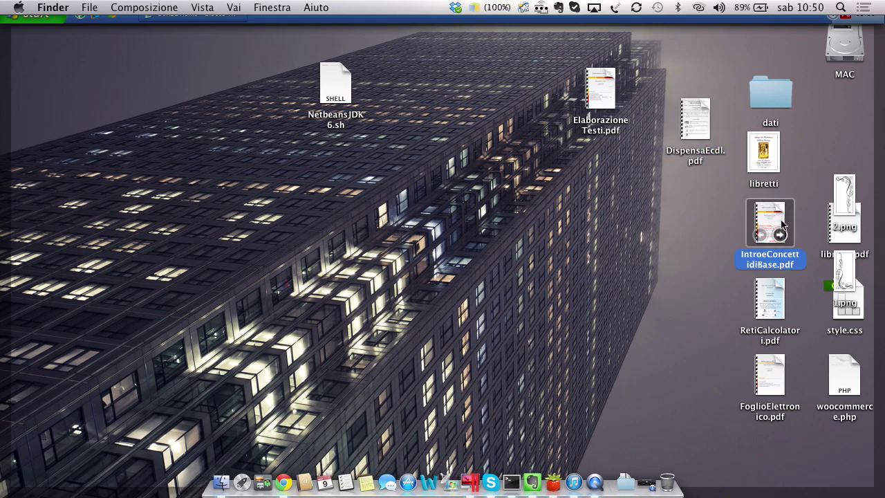
click(773, 287)
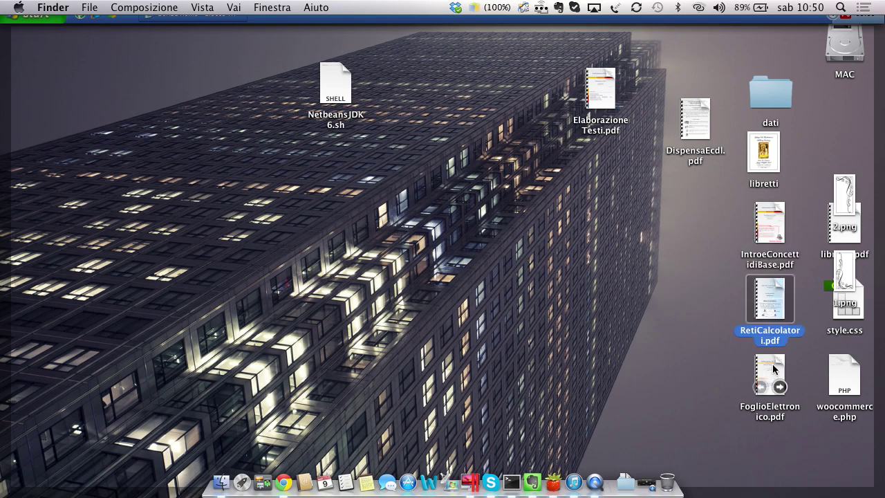
double_click(597, 90)
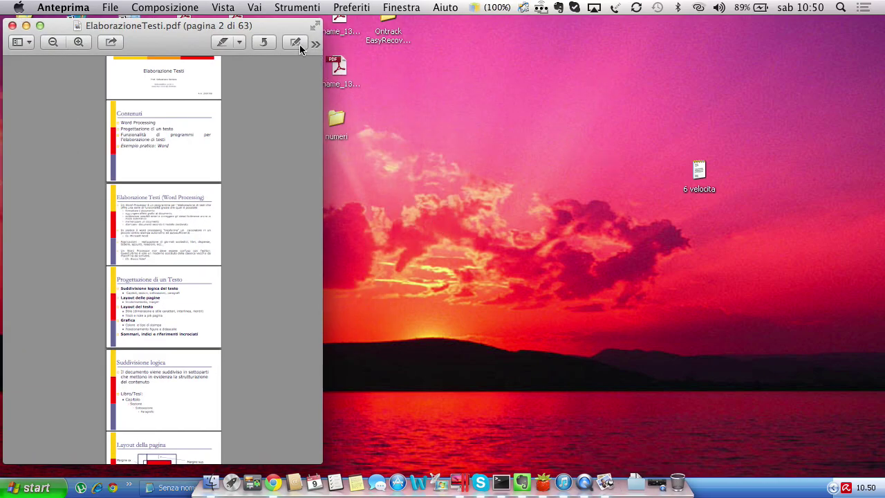
Step: Check the toolbar search and sidebar menus, then show the 63-page PDF full screen
click(315, 45)
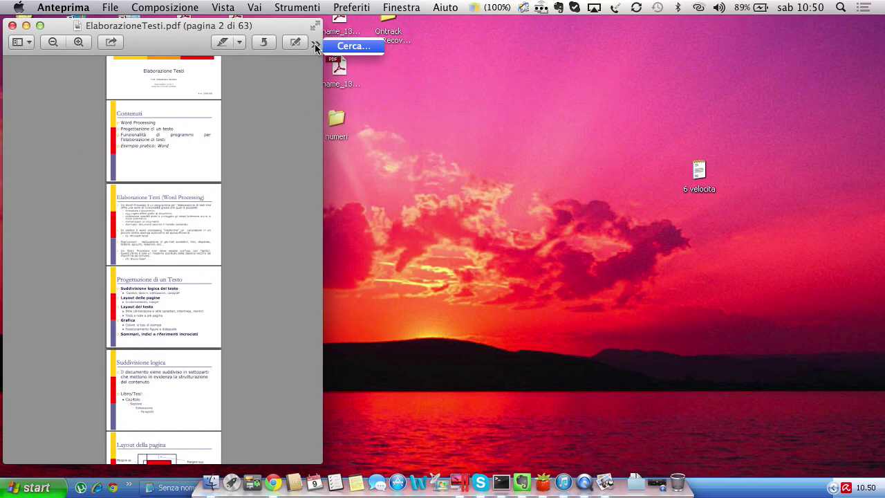
click(253, 30)
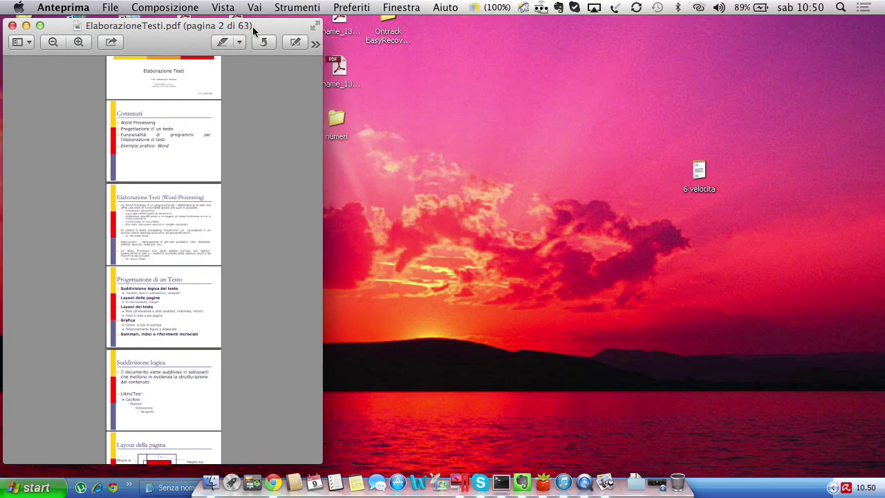
click(21, 43)
click(313, 26)
click(316, 28)
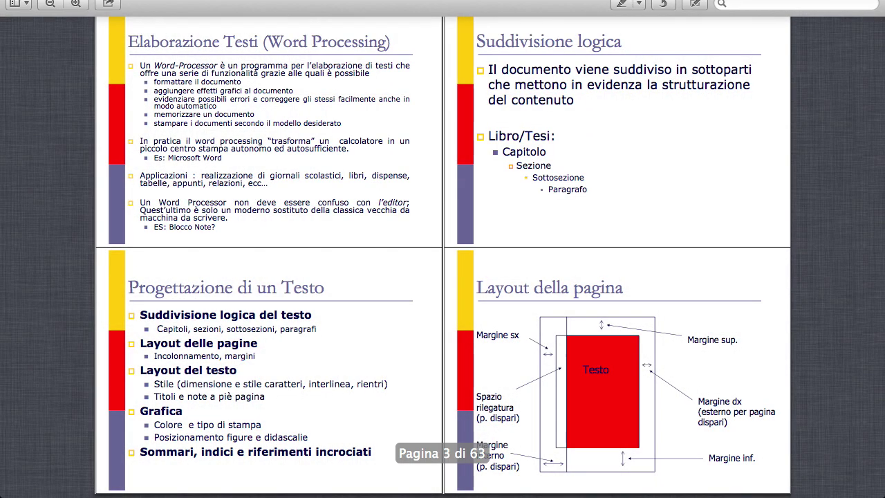
mouse_move(52, 32)
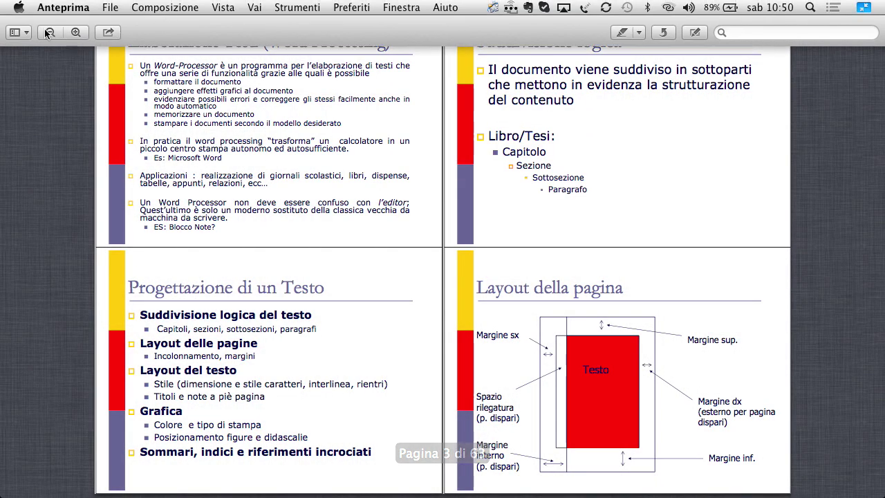
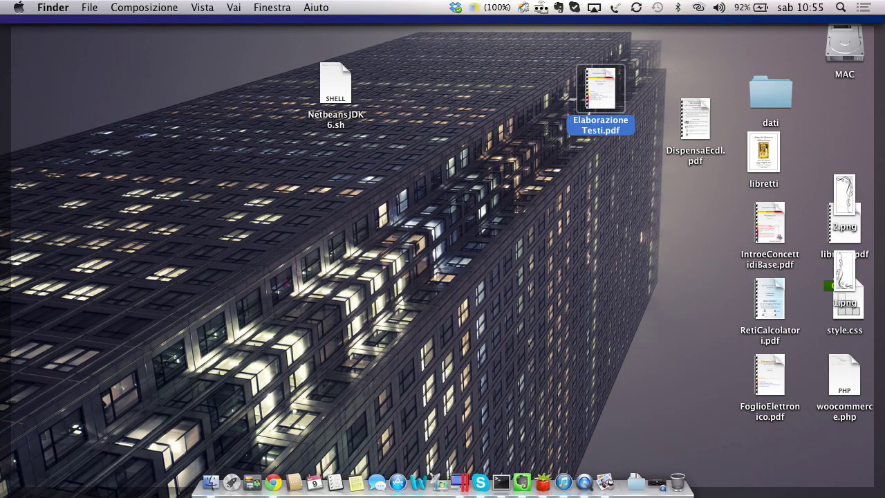
Step: Launch LibreOffice by searching 'libre' in Spotlight
click(840, 7)
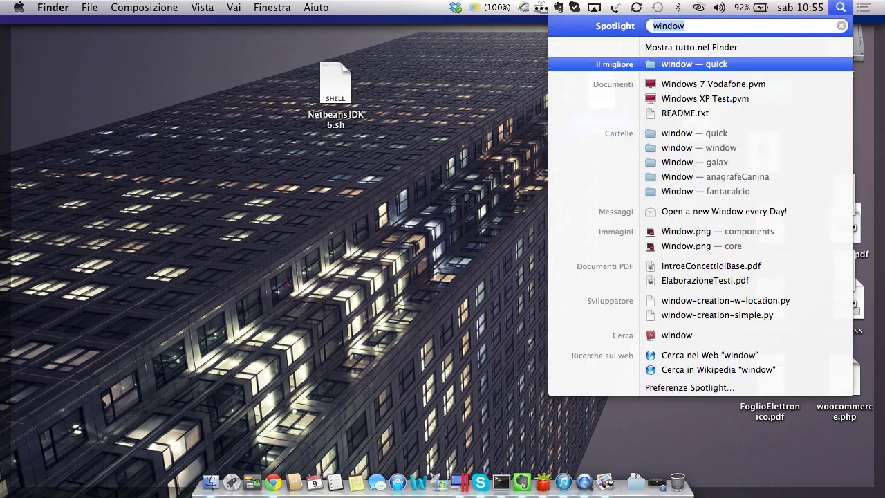
text(libre)
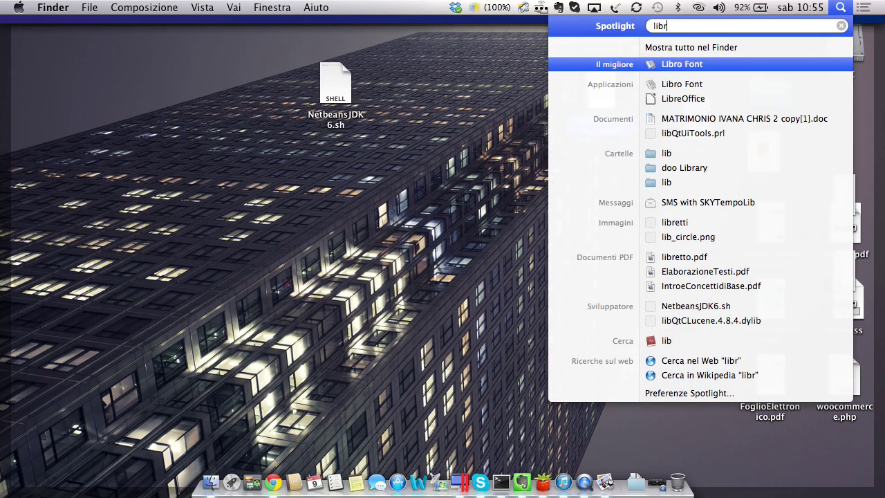
click(668, 66)
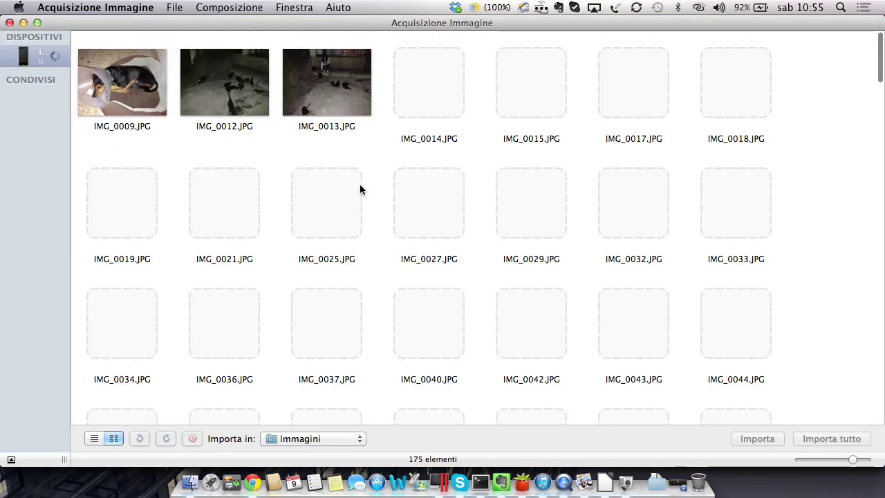
Step: Minimise Image Capture and create a new Writer text document (Documento di testo) from the Start Center
click(23, 23)
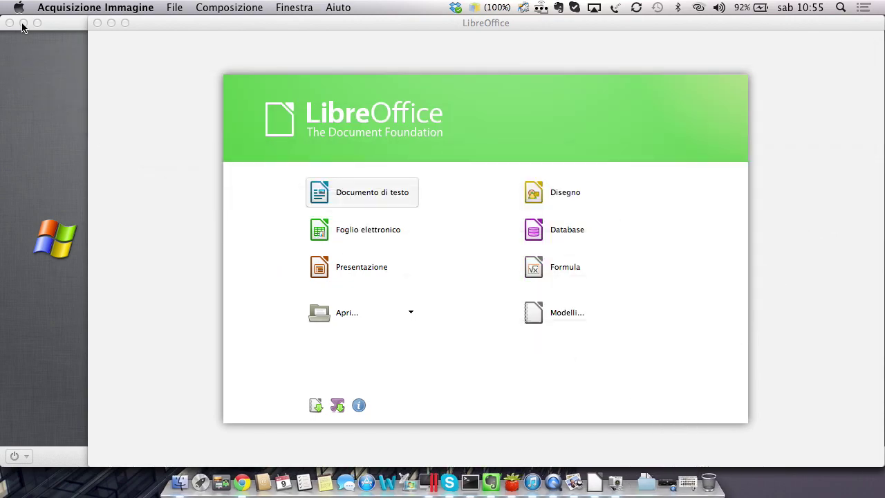
click(424, 80)
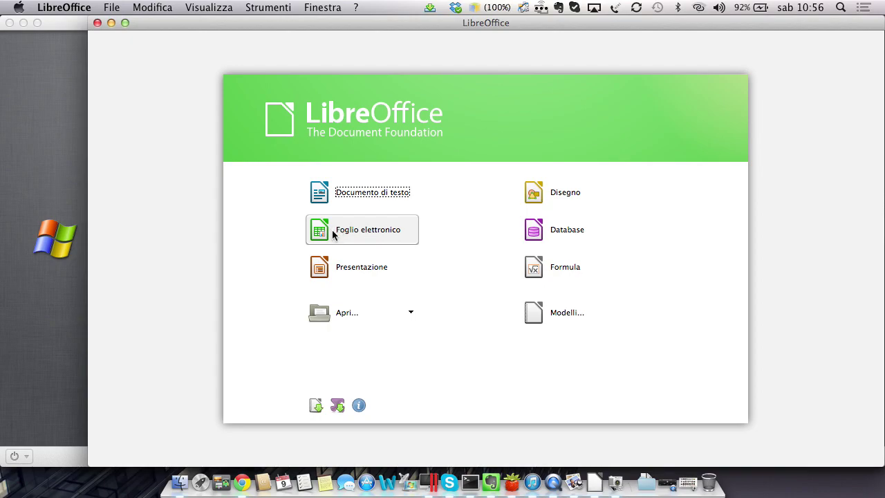
click(344, 192)
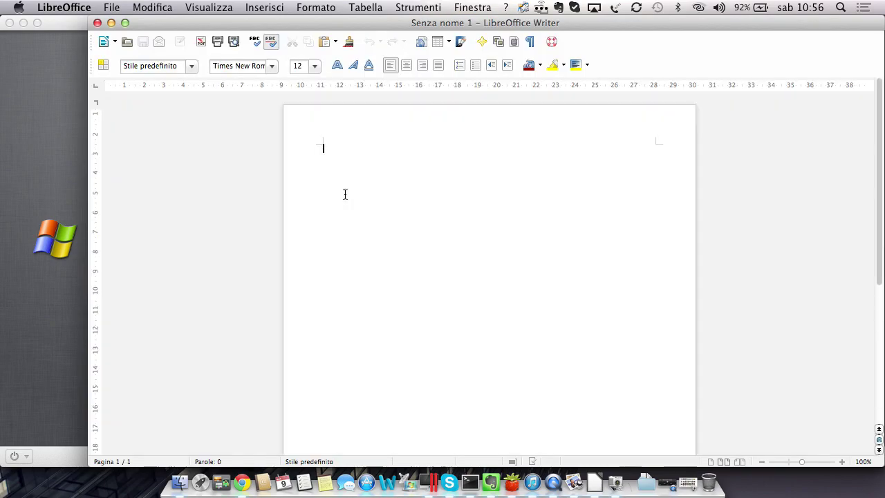
Step: Maximise the Writer window and zoom the page view to 183%
click(125, 23)
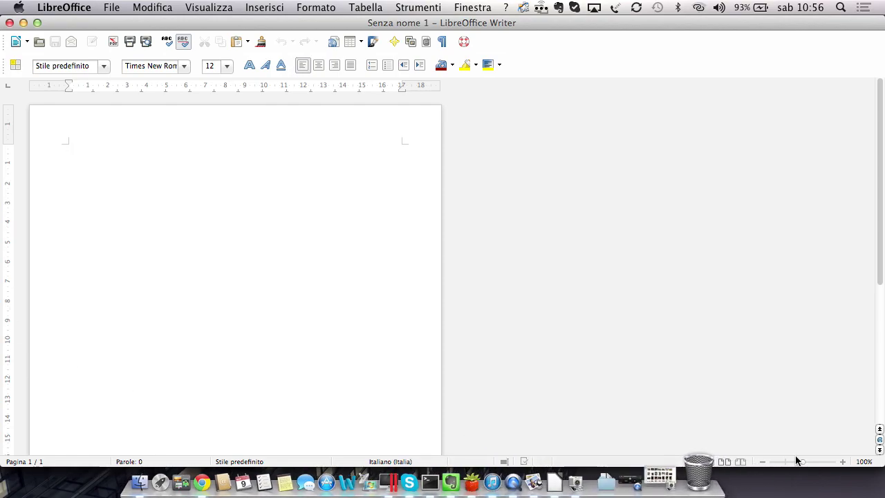
mouse_move(802, 464)
mouse_down()
mouse_move(788, 467)
mouse_move(806, 466)
mouse_up()
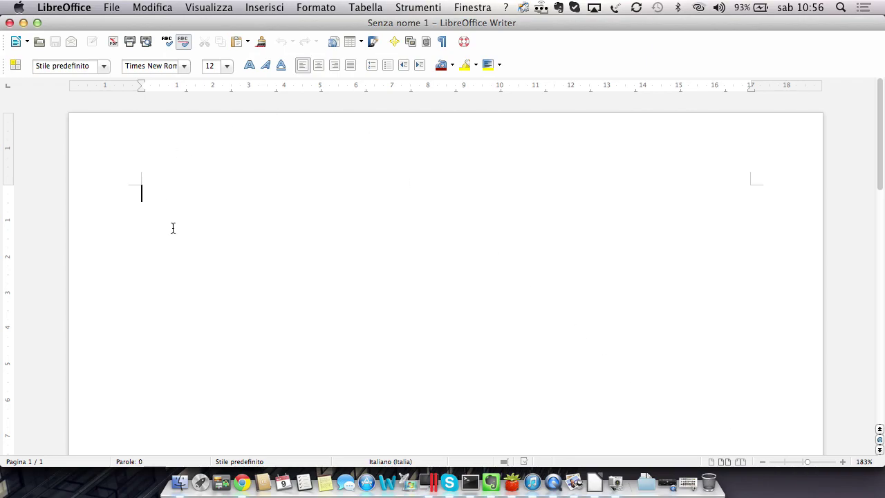
Step: Type 'Benvenuti al corso!' as the first line, fixing the mistyped start
text(Cia)
key(BackSpace)
key(BackSpace)
key(BackSpace)
text(Benvenuti )
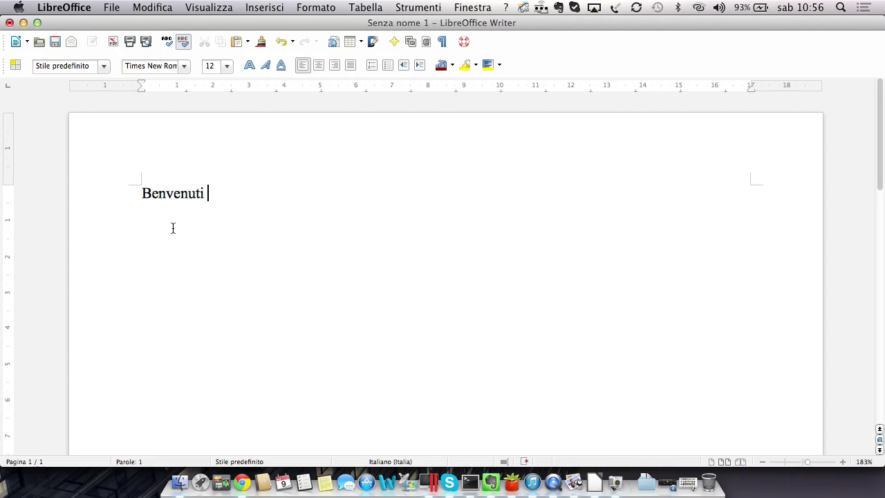
text(al corso!)
click(179, 193)
click(142, 193)
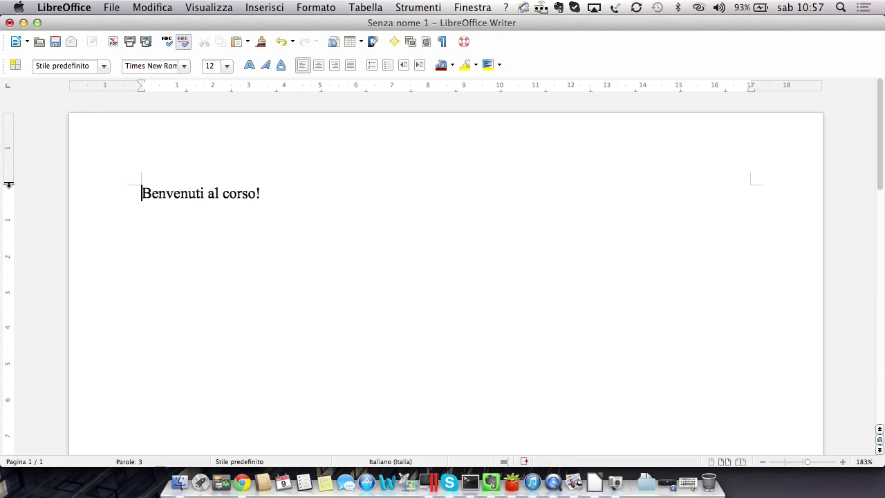
Step: Shrink the top page margin on the vertical ruler, fine-tuning until the greeting sits higher
drag(9, 184, 9, 133)
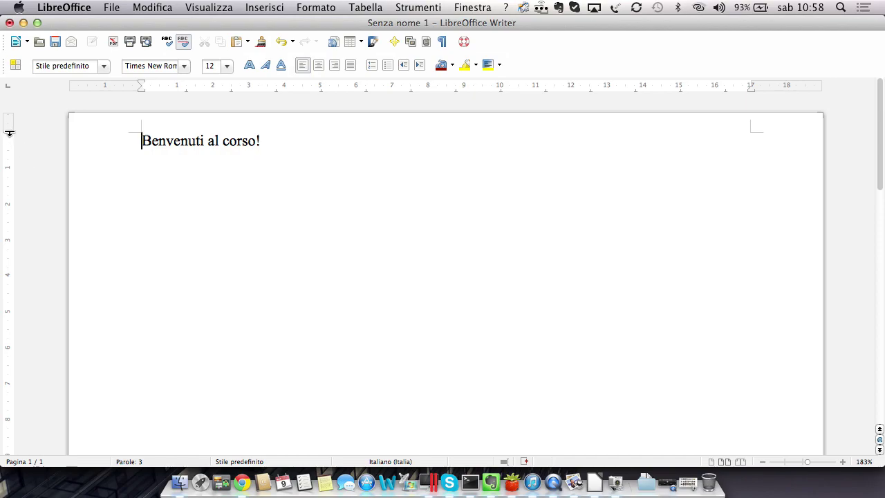
mouse_move(9, 133)
mouse_down()
mouse_move(14, 171)
mouse_move(11, 150)
mouse_up()
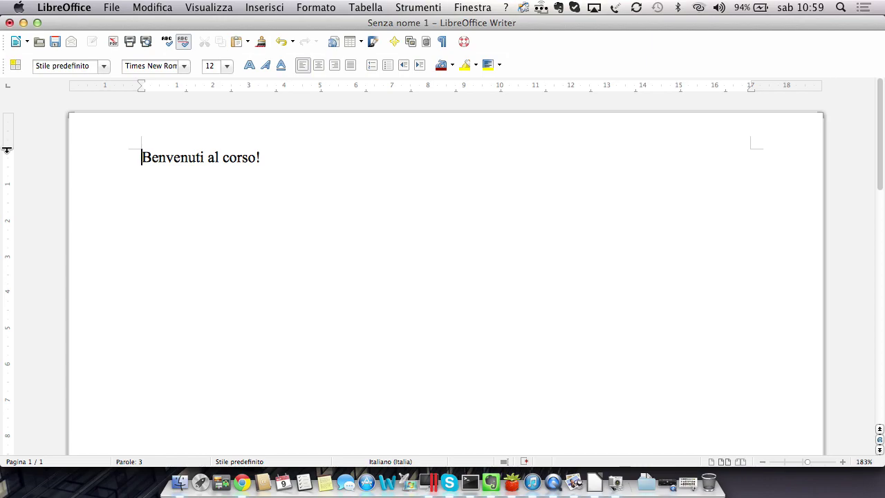
mouse_move(7, 150)
mouse_down()
mouse_move(6, 178)
mouse_move(9, 130)
mouse_up()
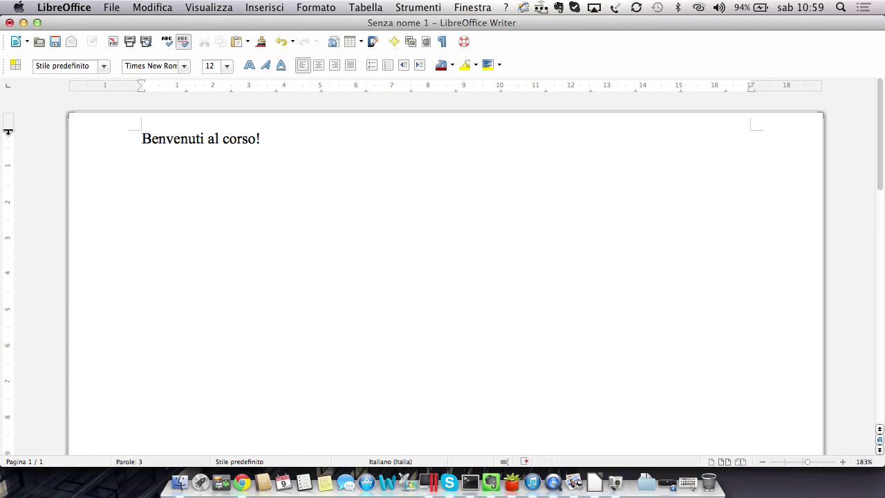
drag(8, 132, 8, 135)
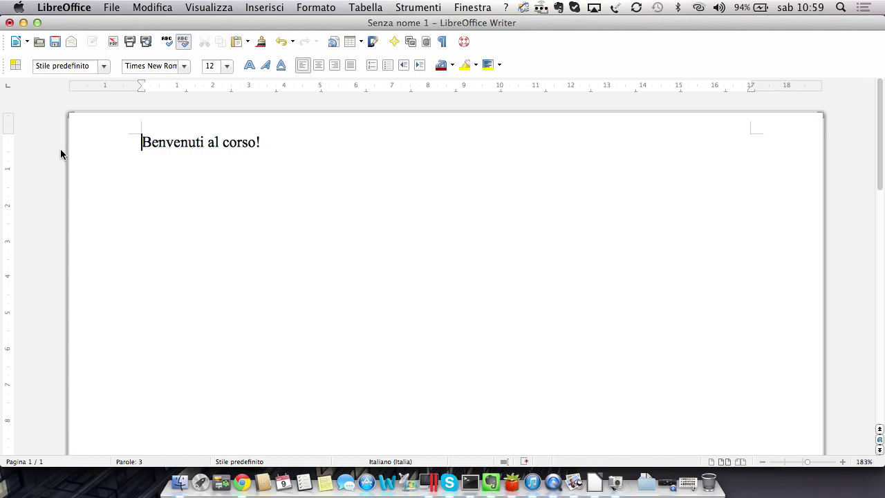
Step: Readjust the top margin, then select the whole line 'Benvenuti al corso!'
triple_click(249, 142)
drag(8, 133, 7, 165)
click(208, 172)
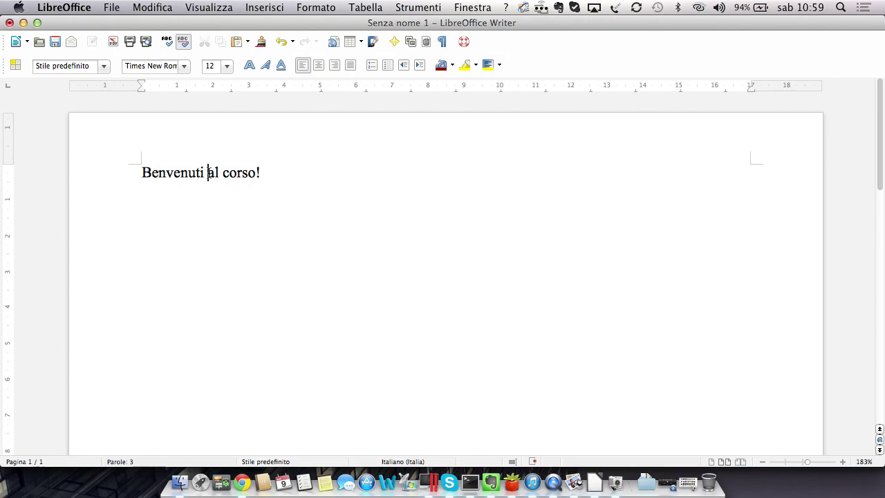
triple_click(205, 179)
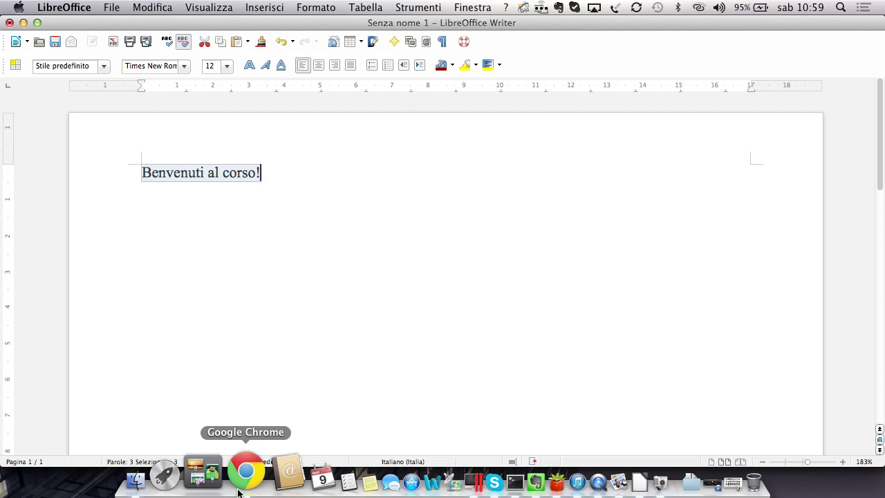
click(222, 172)
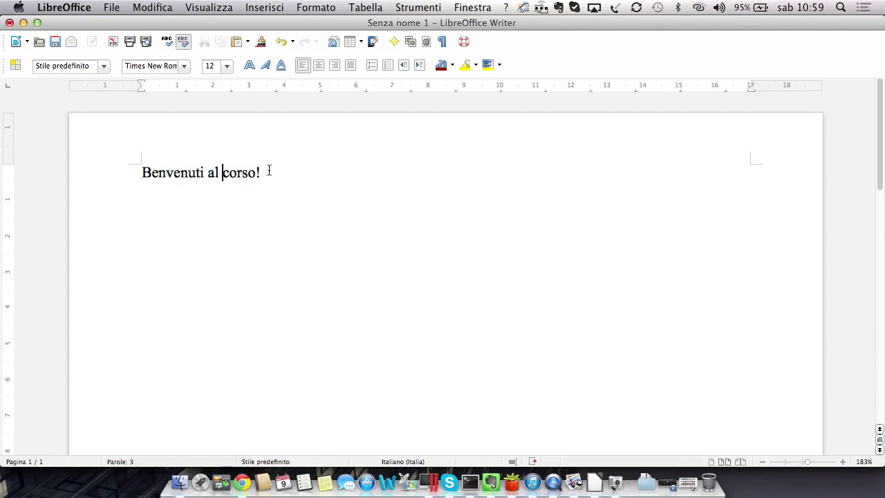
triple_click(278, 169)
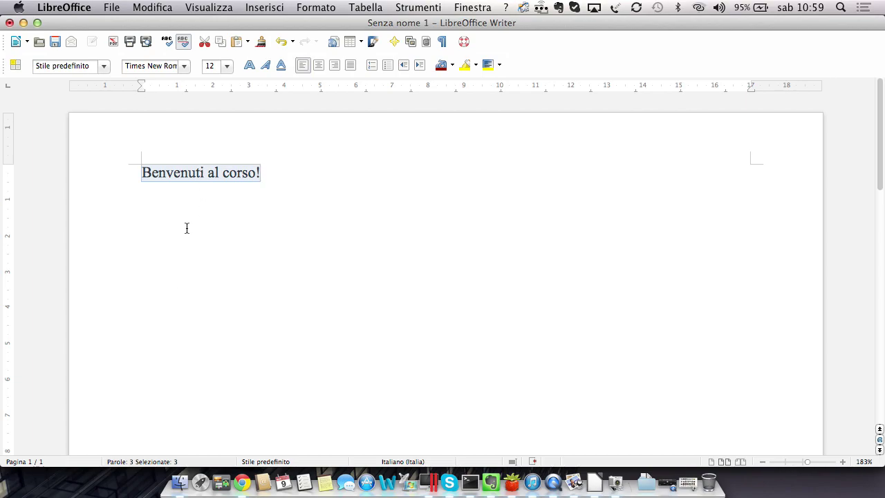
click(203, 155)
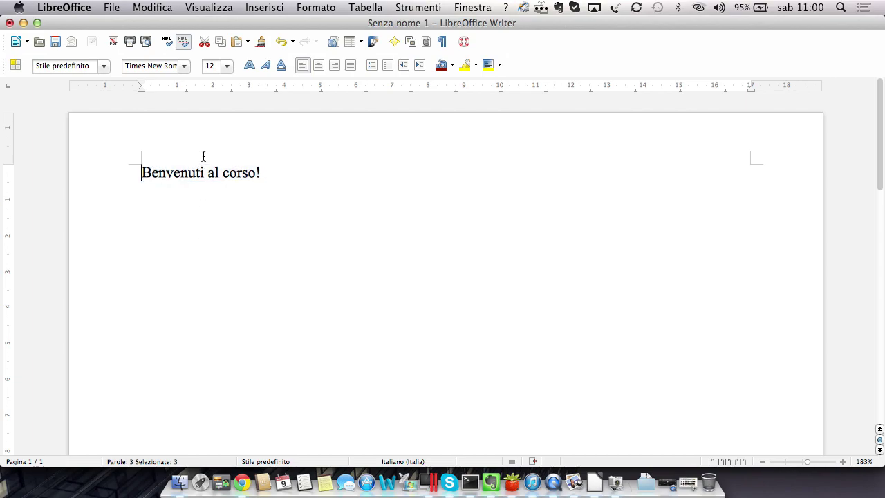
triple_click(214, 171)
key(Right)
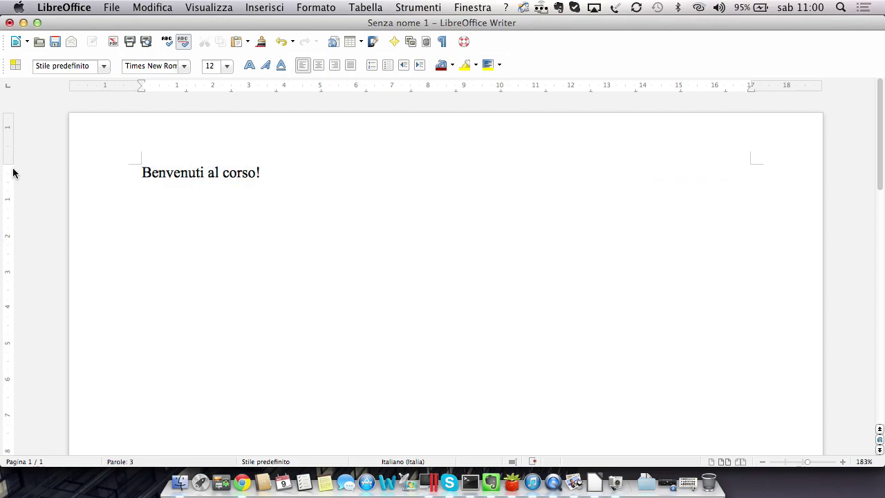
drag(12, 164, 12, 152)
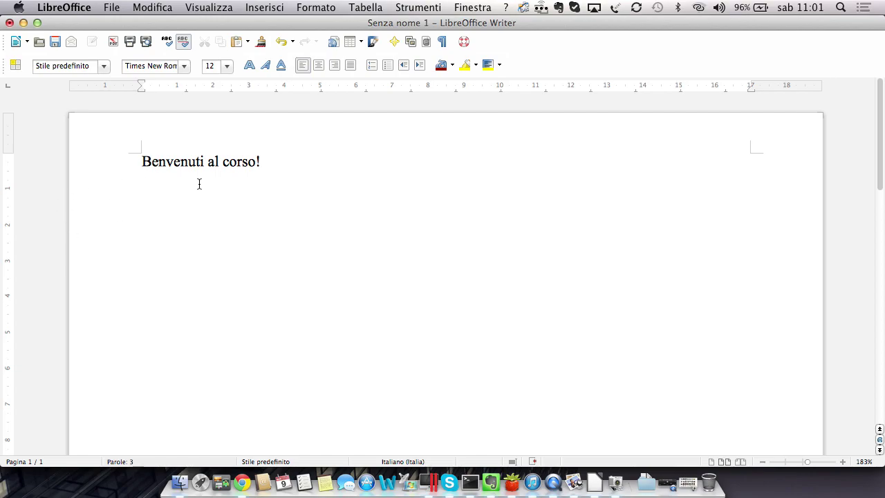
triple_click(173, 162)
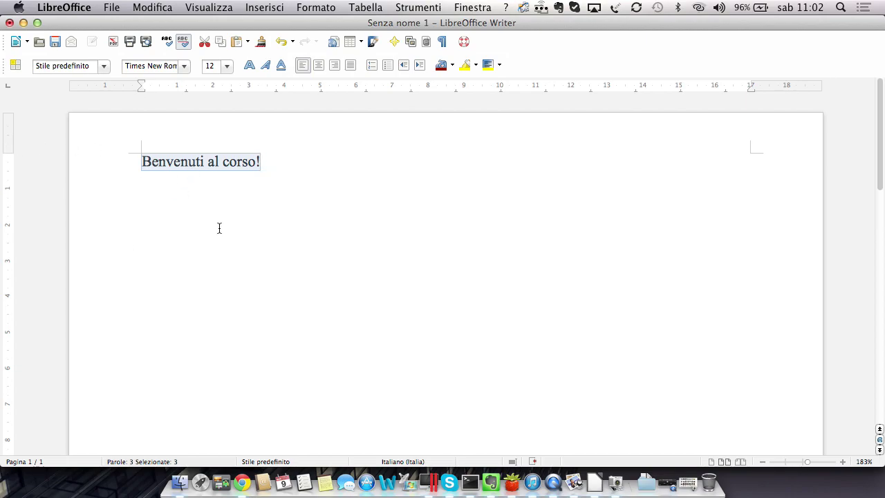
click(283, 168)
key(Return)
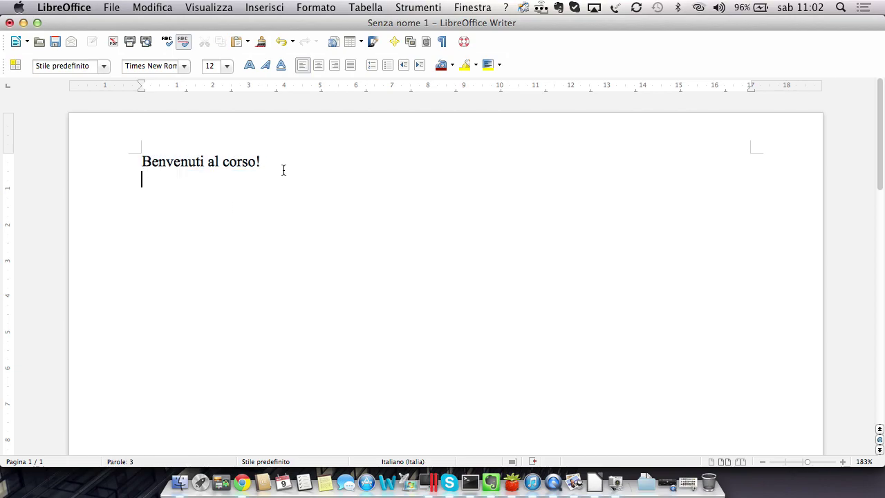
key(BackSpace)
triple_click(165, 169)
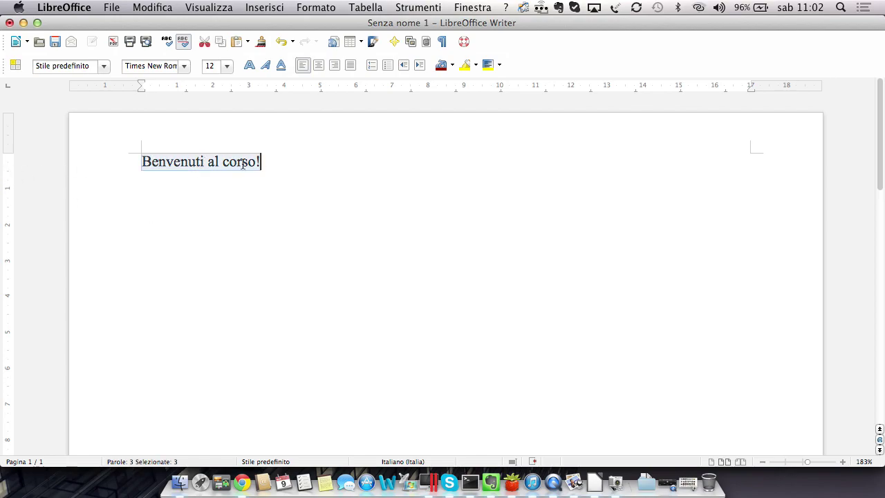
click(281, 166)
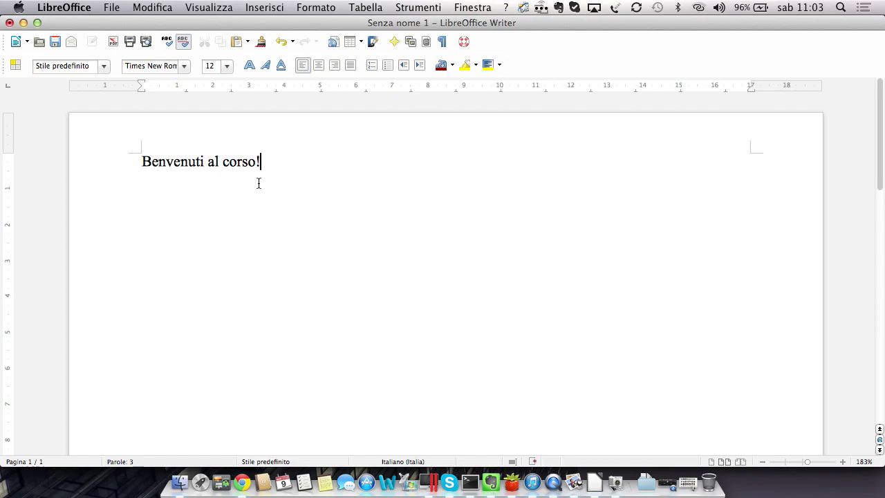
Step: Add an empty paragraph after 'Benvenuti al corso!'
scroll(259, 183, down, 1)
scroll(259, 183, down, 3)
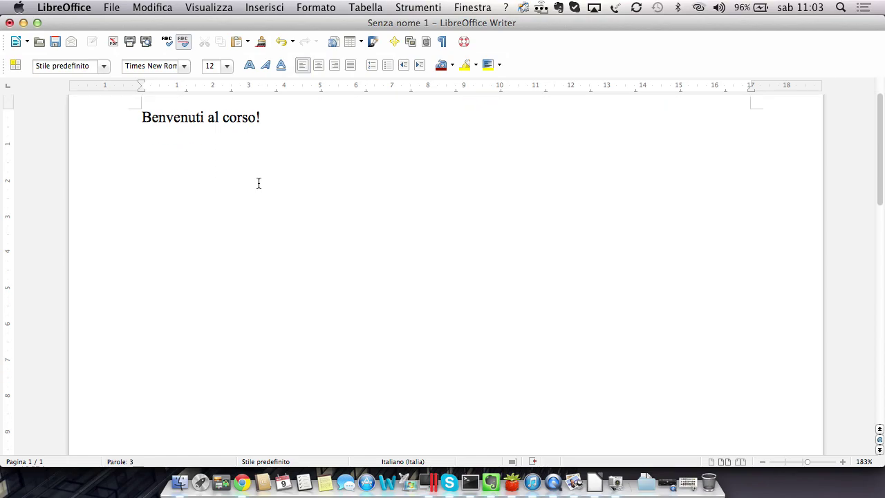
scroll(258, 183, up, 4)
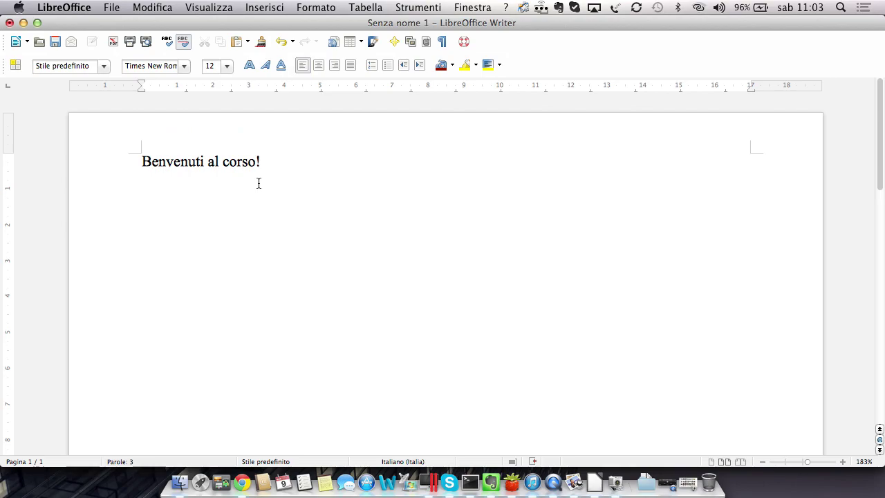
key(Return)
scroll(259, 183, down, 1)
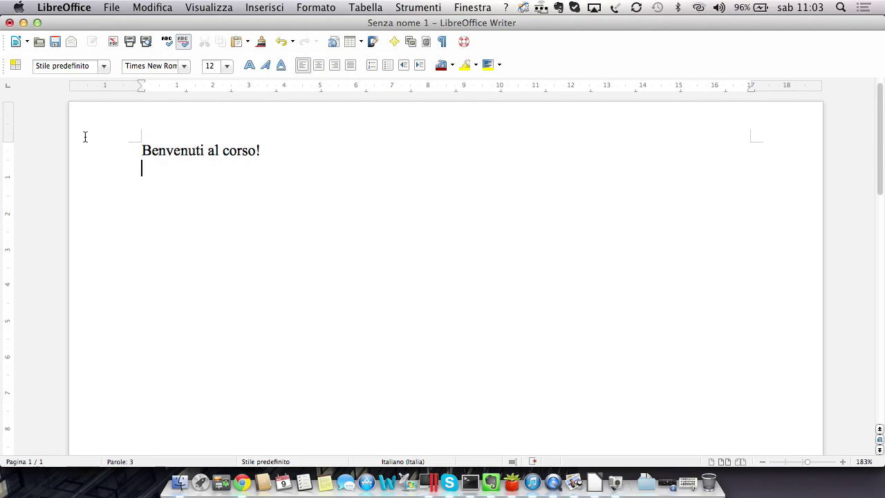
Step: Narrow the top and left page margins using the rulers
drag(7, 141, 7, 134)
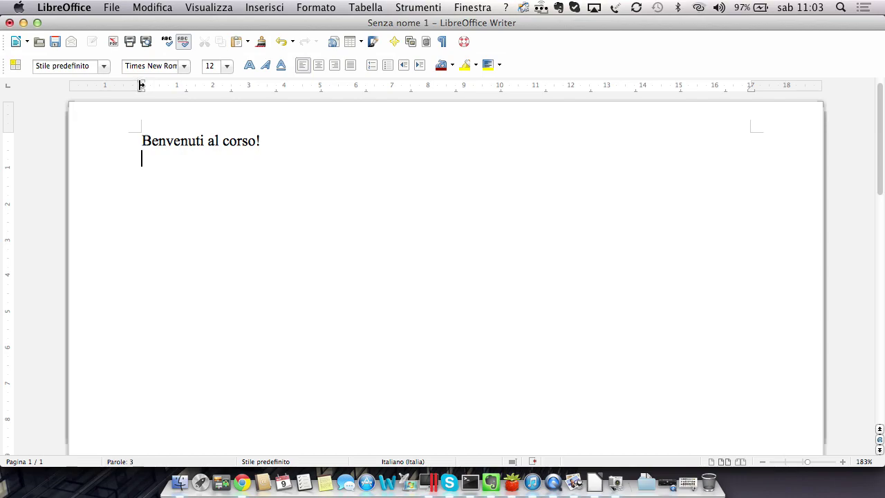
drag(141, 85, 111, 84)
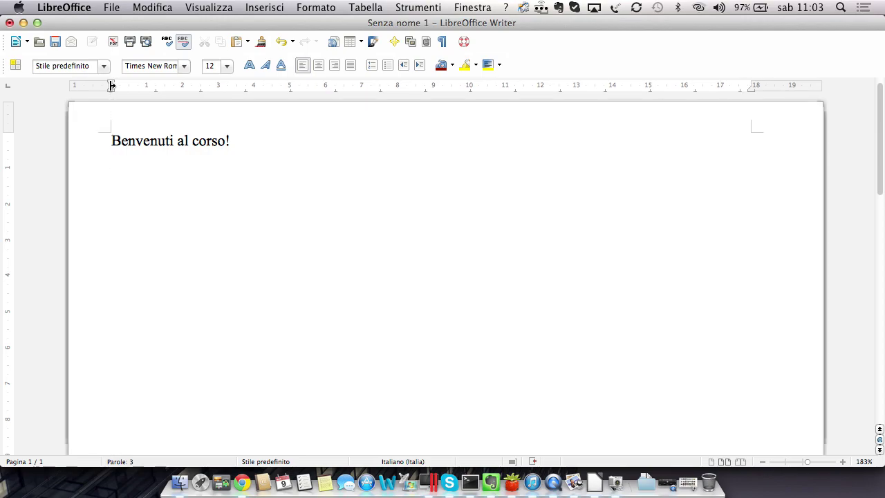
Step: Type 'Facciamo l'appello:' below the greeting and start a new line after it
scroll(125, 142, down, 2)
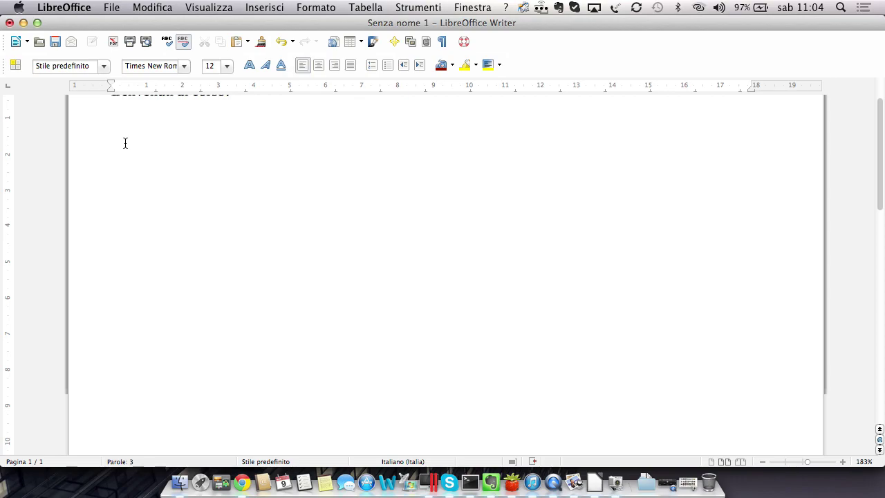
scroll(125, 143, up, 2)
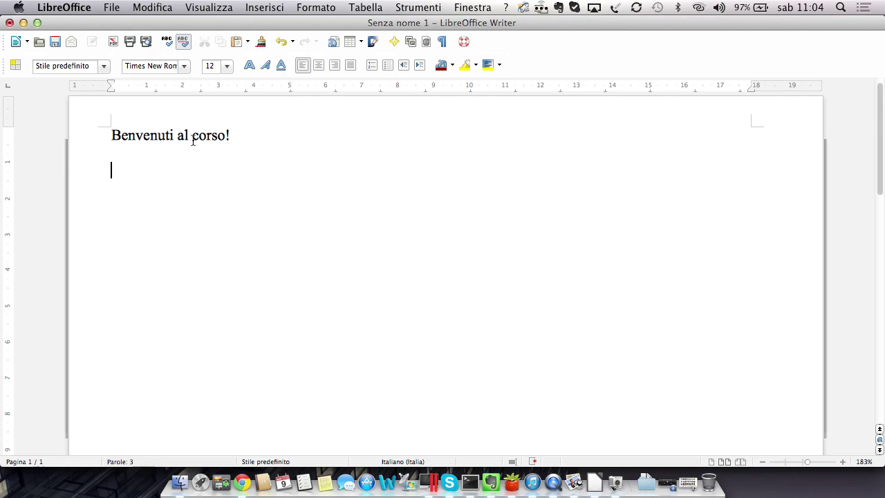
text(Facciamo l'appello:)
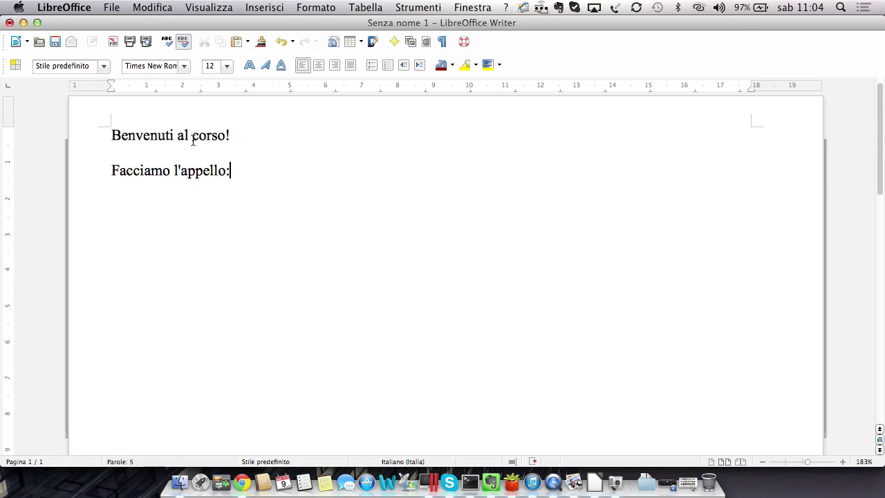
key(Return)
click(113, 170)
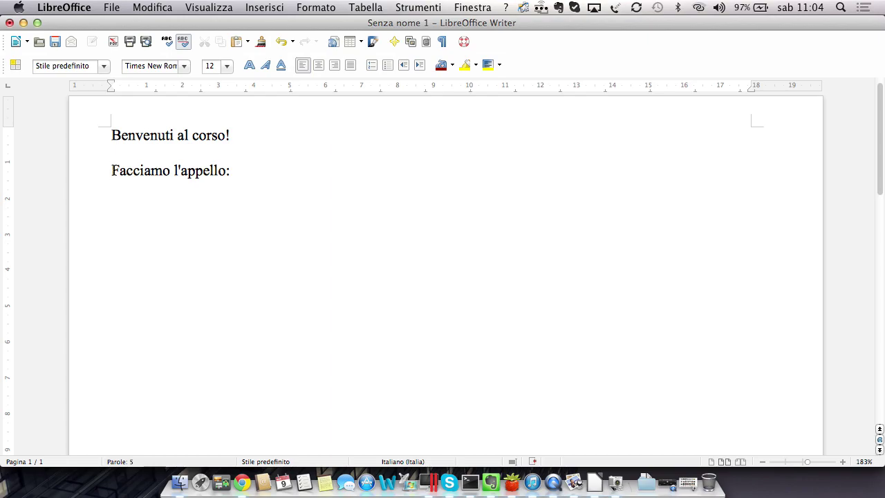
click(194, 169)
Step: Rework the blank lines above 'Facciamo l'appello:' to leave space below the greeting
click(110, 170)
drag(110, 170, 109, 152)
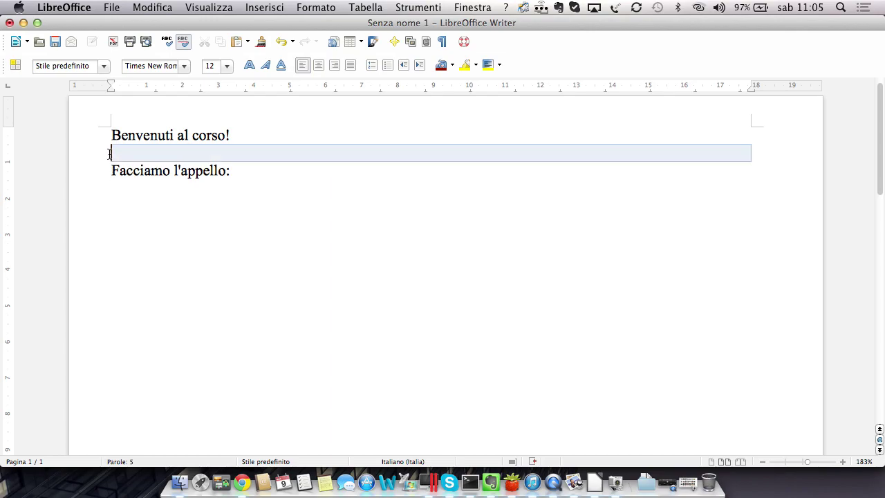
click(108, 167)
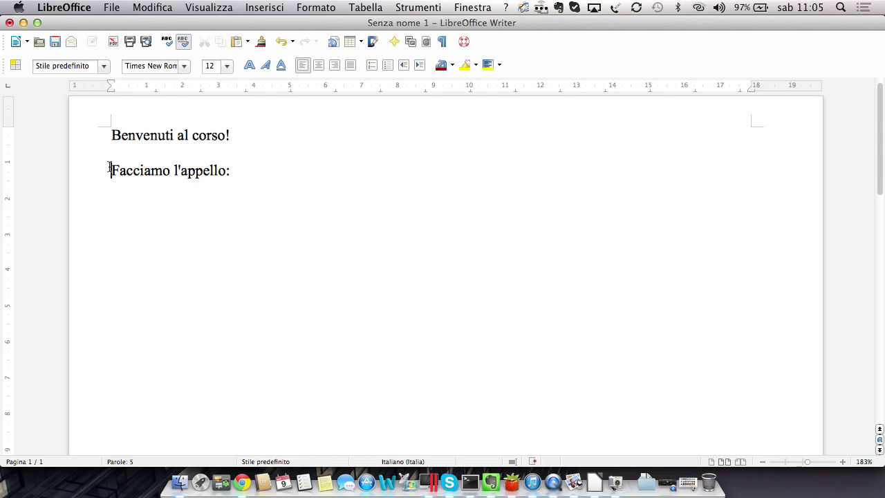
key(BackSpace)
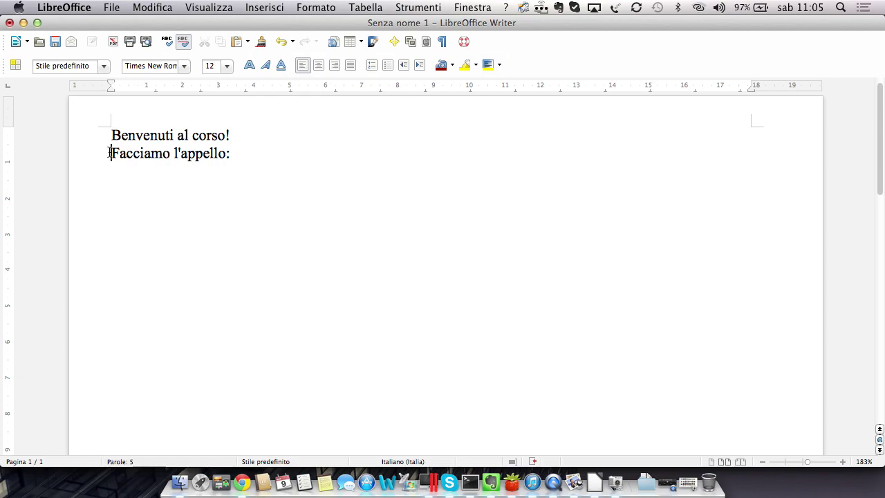
key(Return)
key(Return)
key(Return)
key(Return)
key(Return)
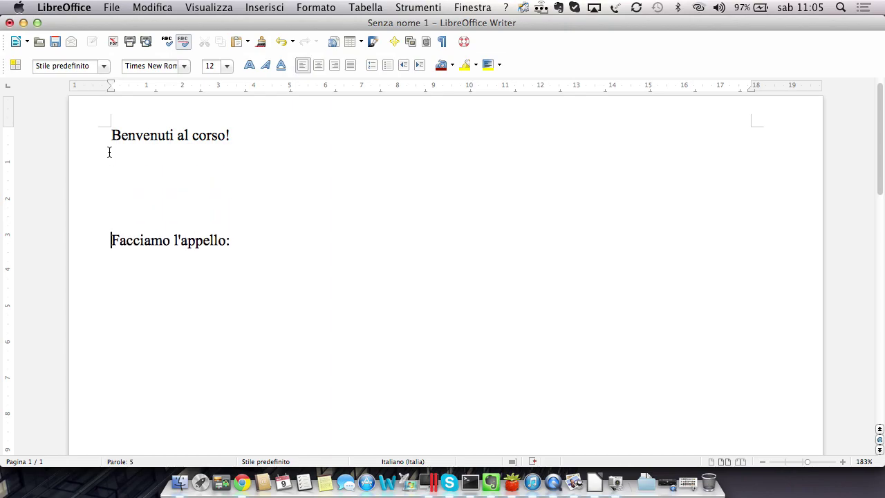
key(BackSpace)
key(BackSpace)
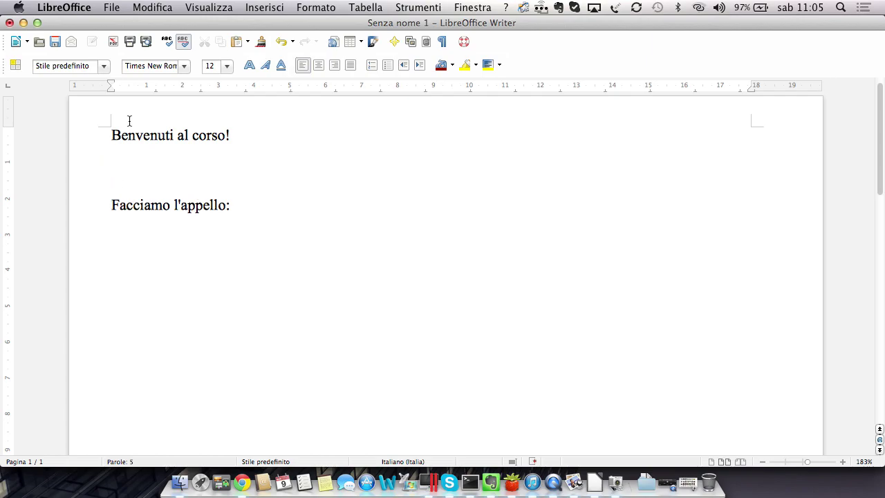
Step: Try triple-click and drag selections on 'Facciamo l'appello:', ending with the whole line selected
click(185, 203)
triple_click(185, 203)
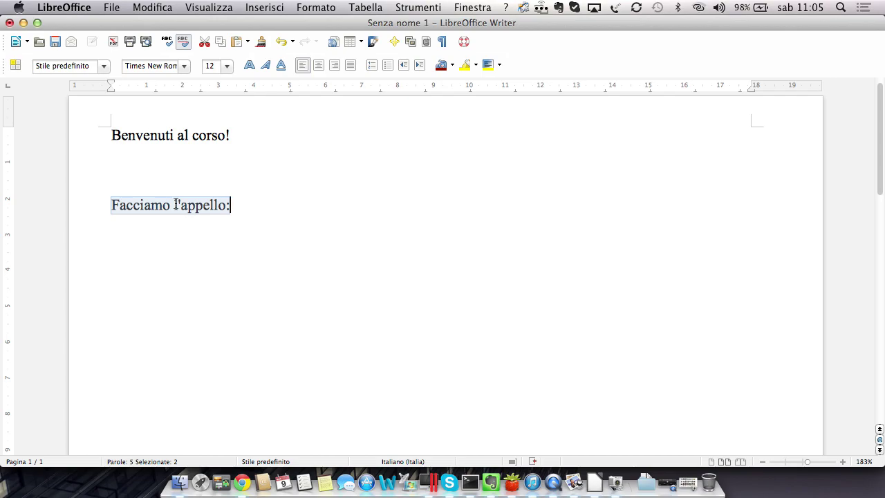
click(124, 204)
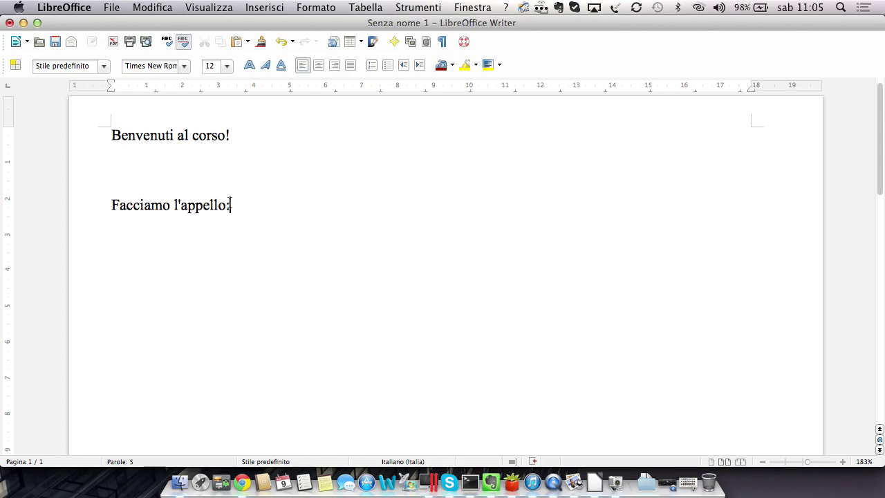
drag(239, 204, 170, 199)
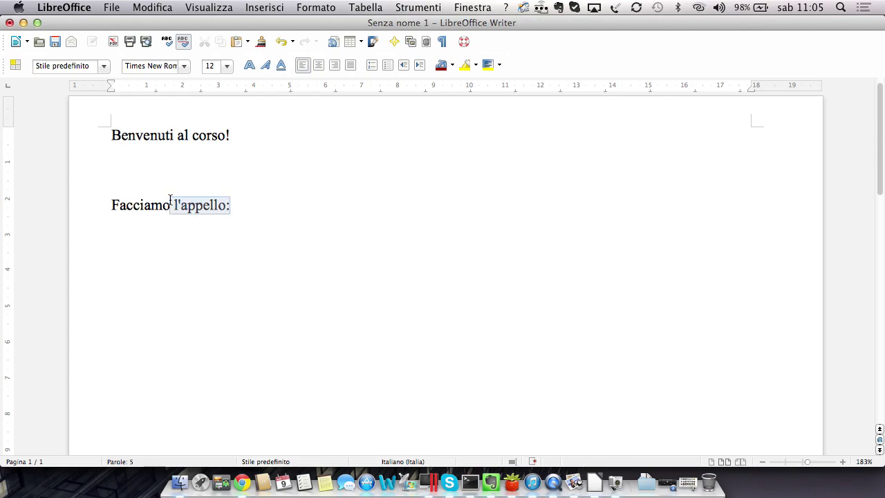
click(237, 204)
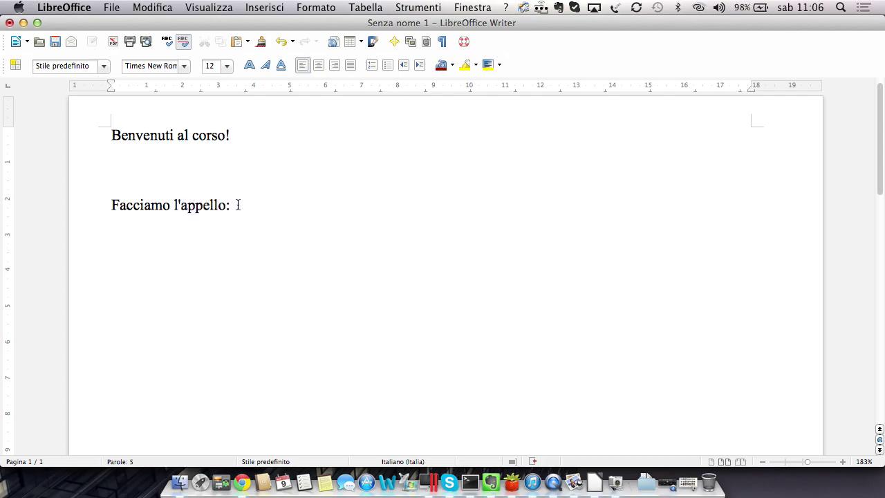
drag(233, 204, 110, 202)
key(super+c)
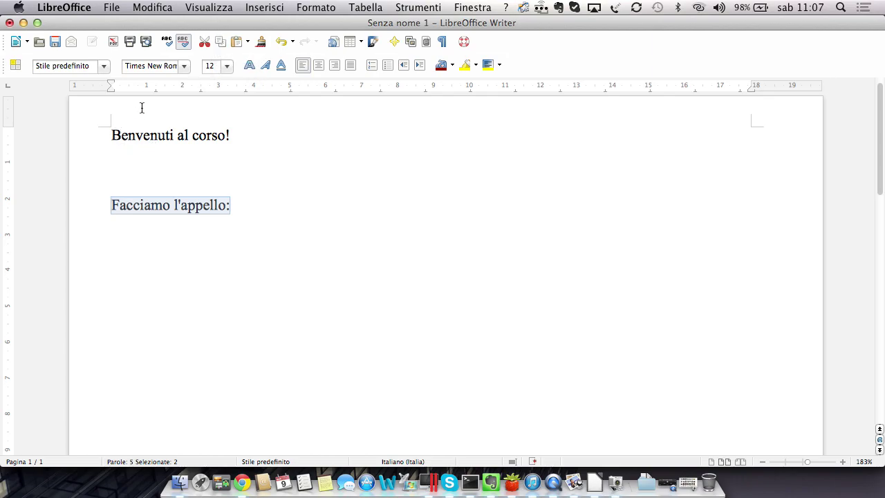
Step: Cut 'Facciamo l'appello:' and insert an empty paragraph above 'Benvenuti al corso!'
scroll(198, 156, up, 2)
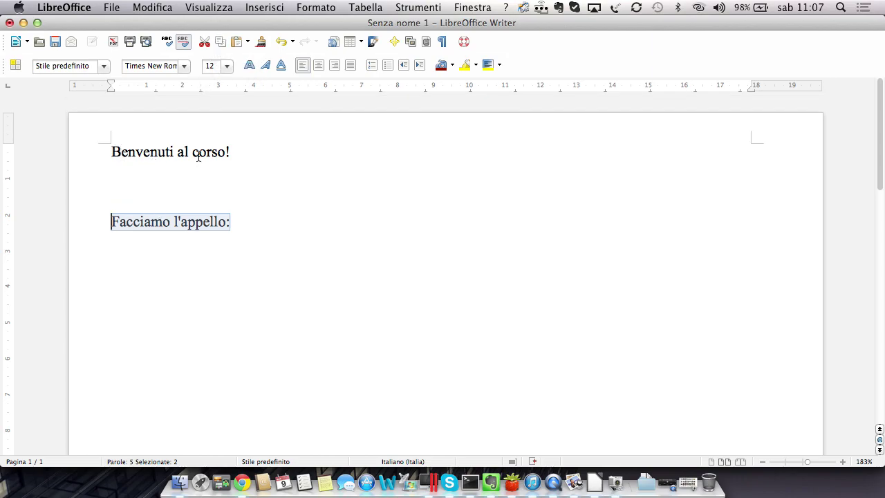
click(205, 45)
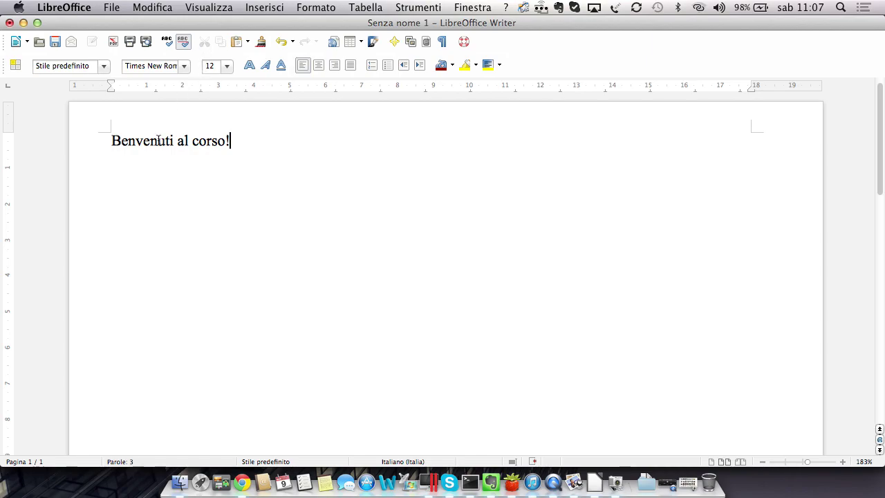
key(Return)
key(Return)
key(BackSpace)
key(BackSpace)
key(Return)
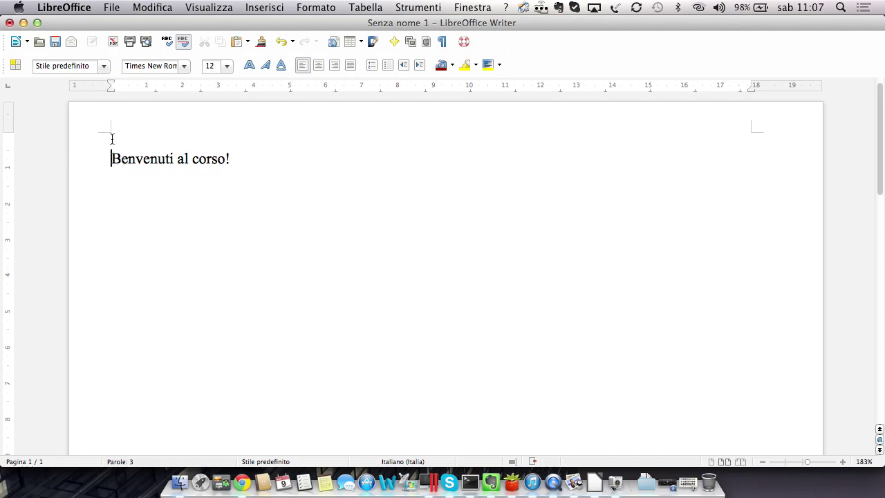
click(101, 143)
Step: Paste 'Facciamo l'appello:' on the empty top line and add a blank line after it
click(235, 42)
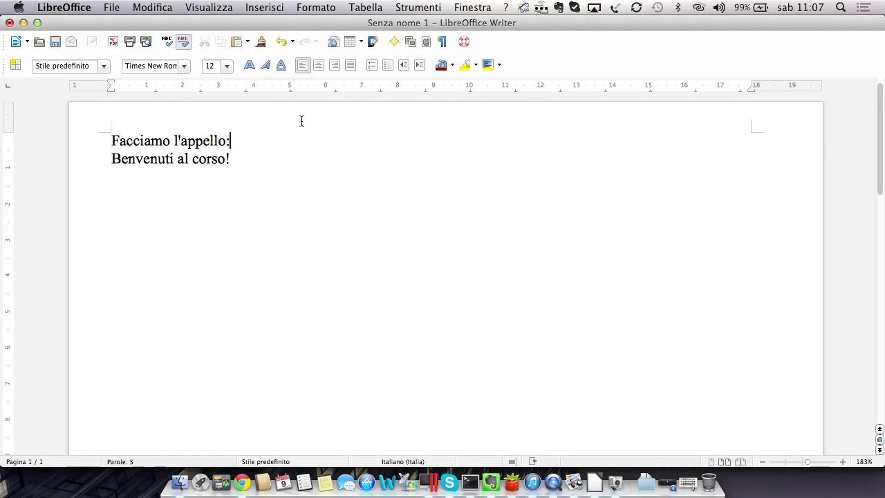
click(237, 140)
key(Return)
scroll(235, 166, down, 2)
scroll(235, 165, up, 1)
click(236, 167)
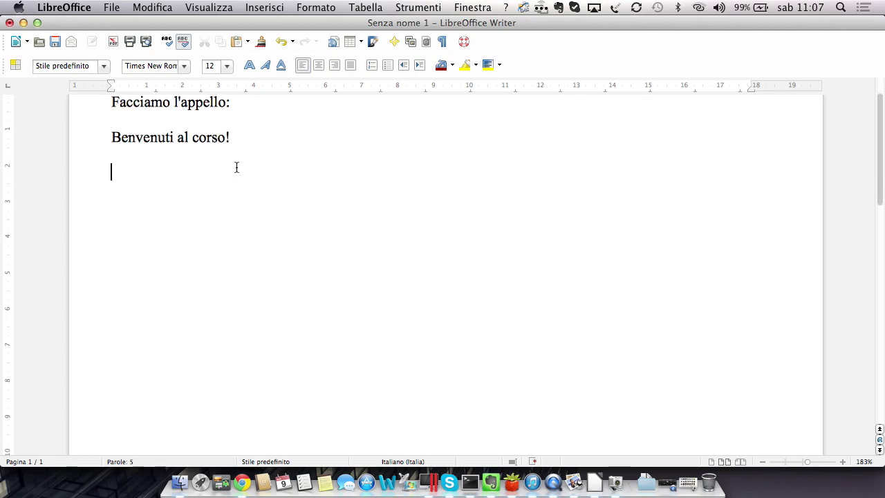
scroll(176, 188, up, 1)
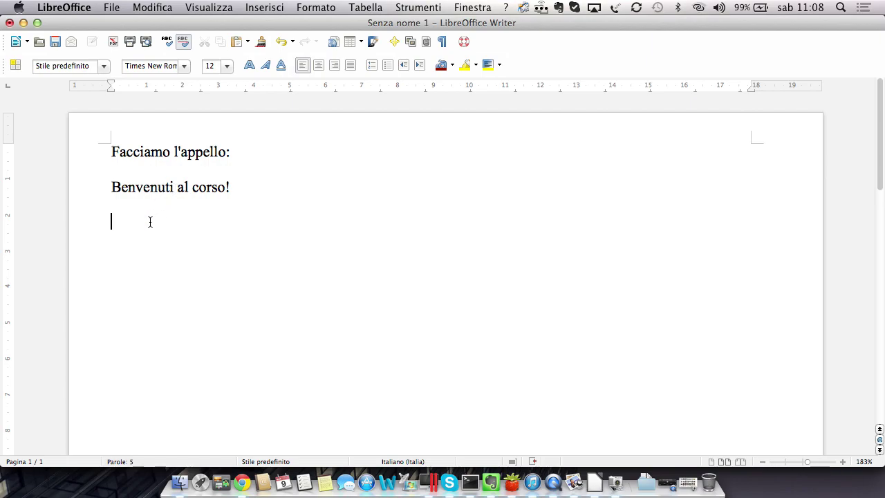
scroll(150, 221, down, 1)
scroll(150, 221, up, 1)
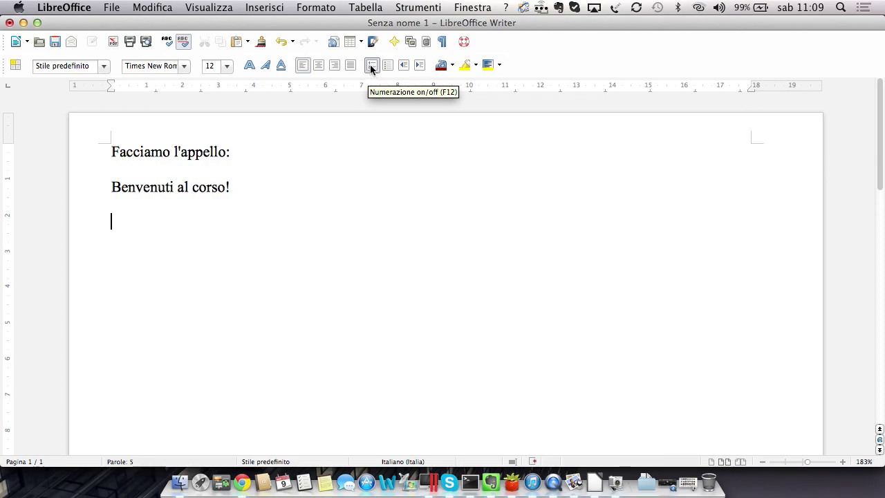
click(371, 66)
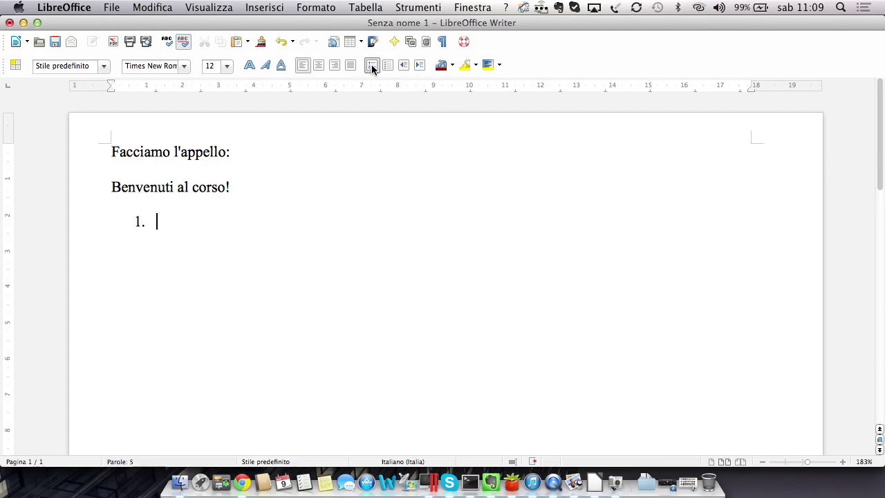
click(138, 221)
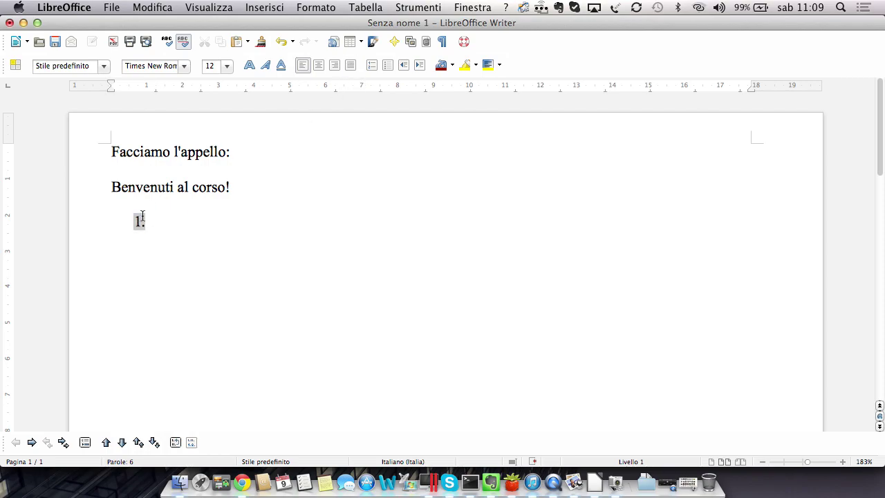
right_click(139, 220)
click(177, 214)
key(Return)
key(BackSpace)
key(BackSpace)
key(BackSpace)
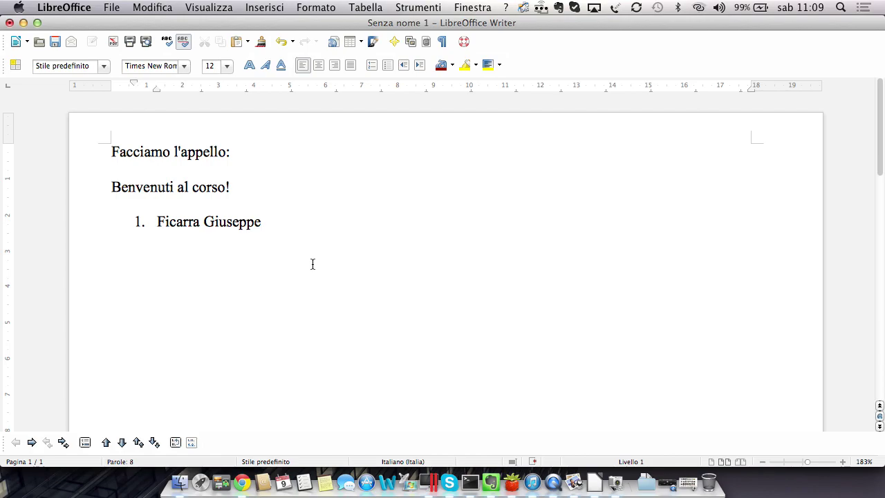
key(Return)
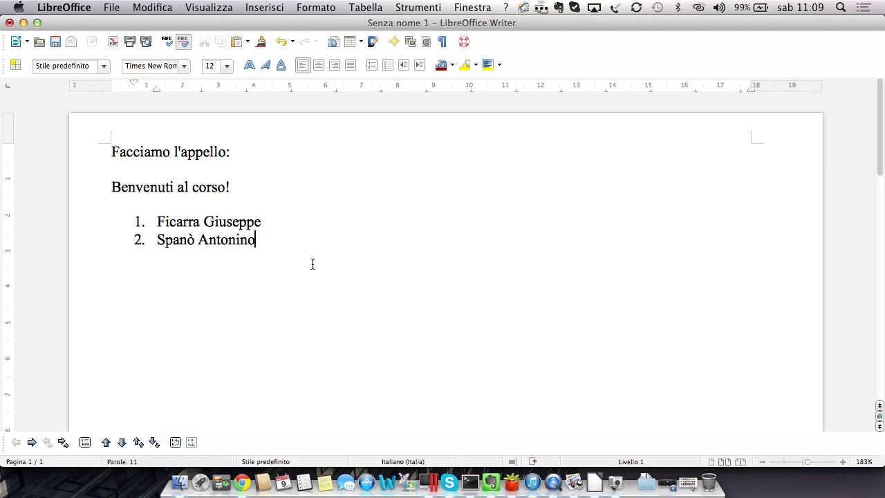
text(a)
key(Return)
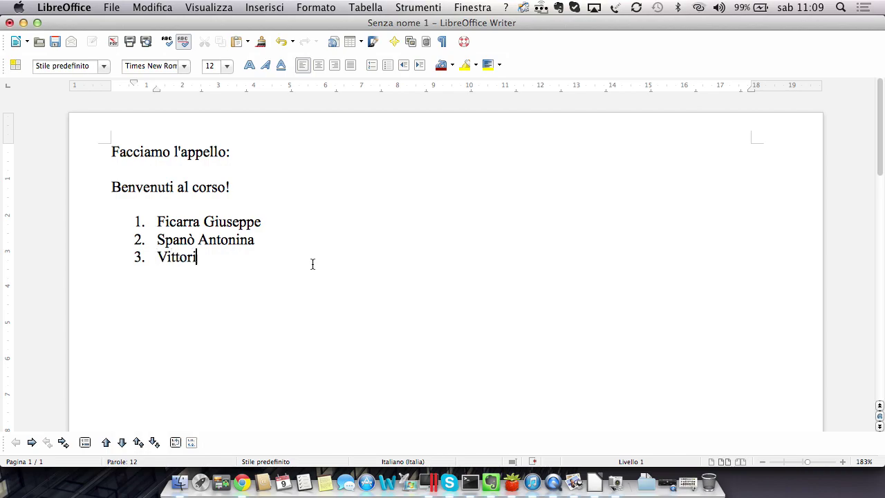
key(Return)
key(super+z)
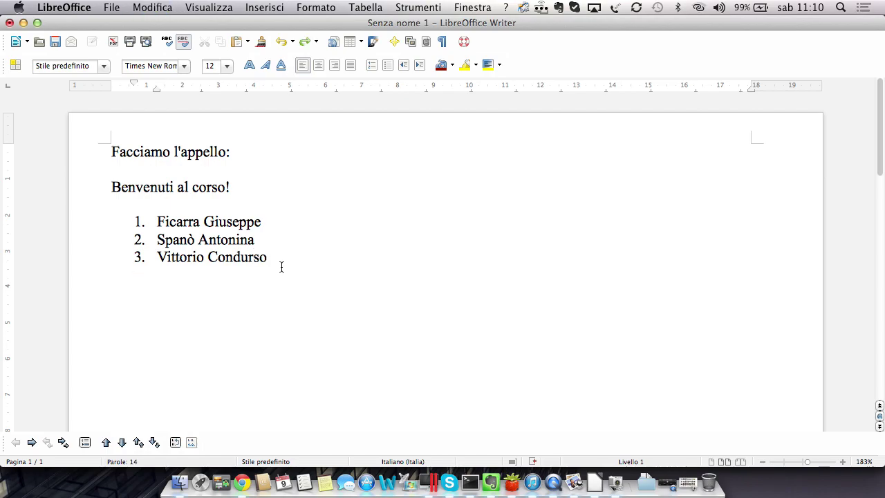
click(248, 257)
double_click(247, 257)
double_click(178, 257)
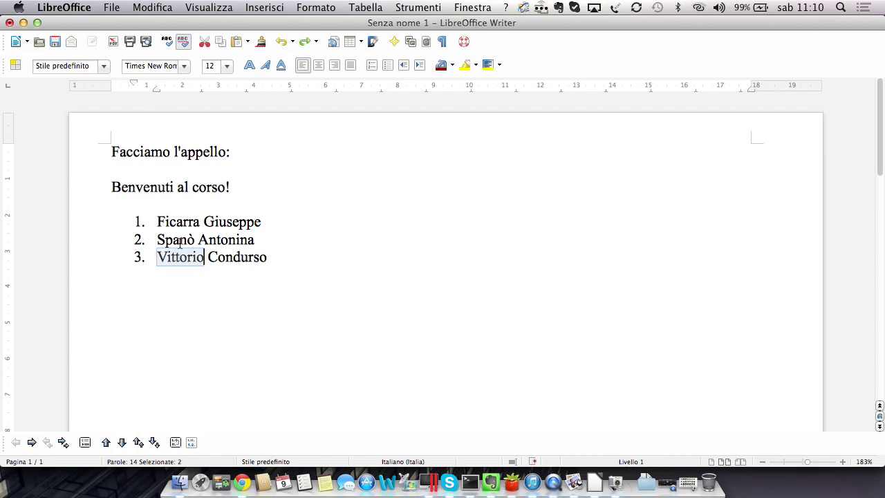
click(208, 43)
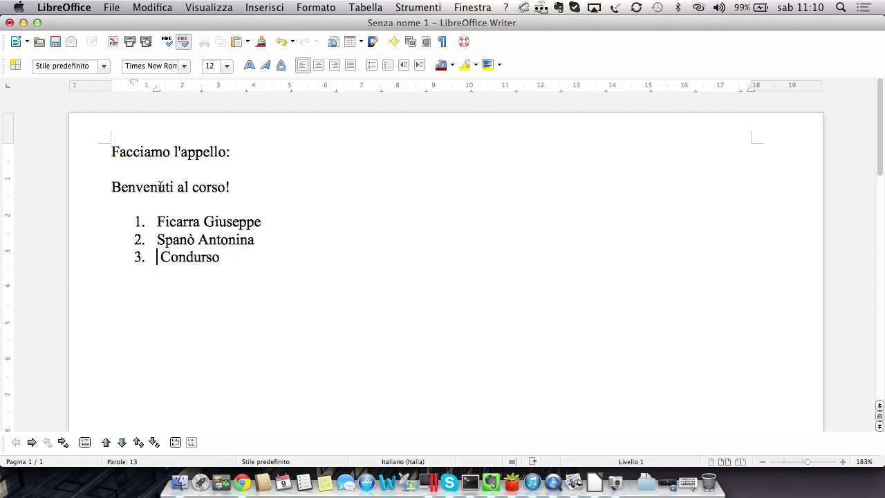
key(BackSpace)
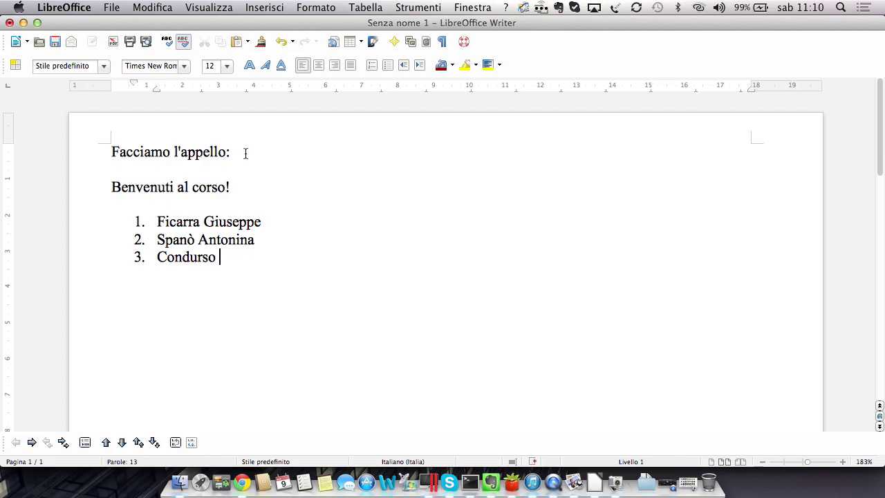
text(Vittorio)
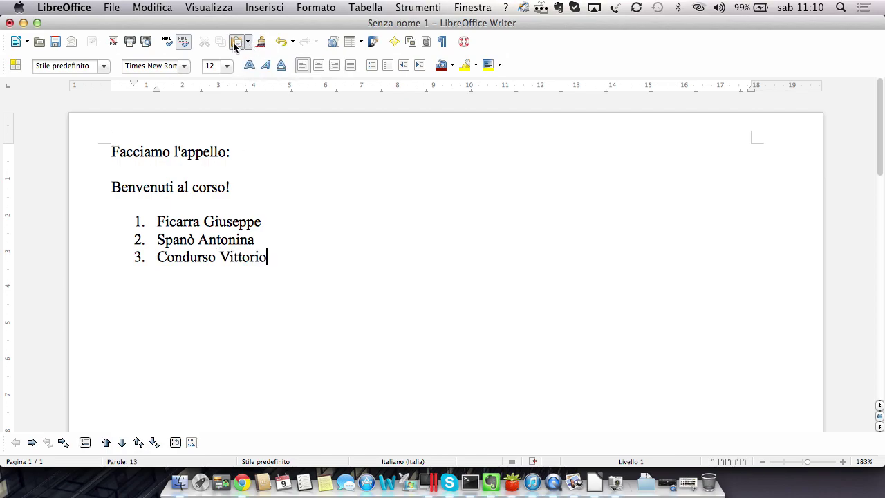
scroll(204, 270, down, 2)
key(Return)
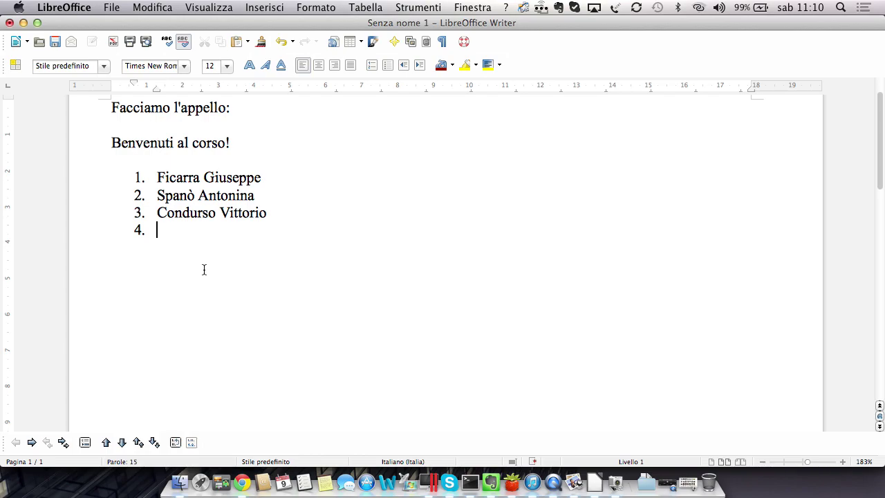
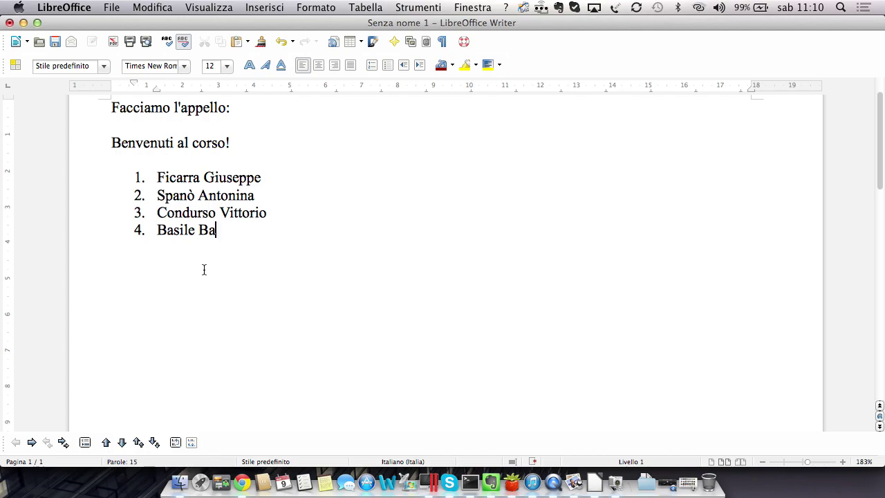
key(Return)
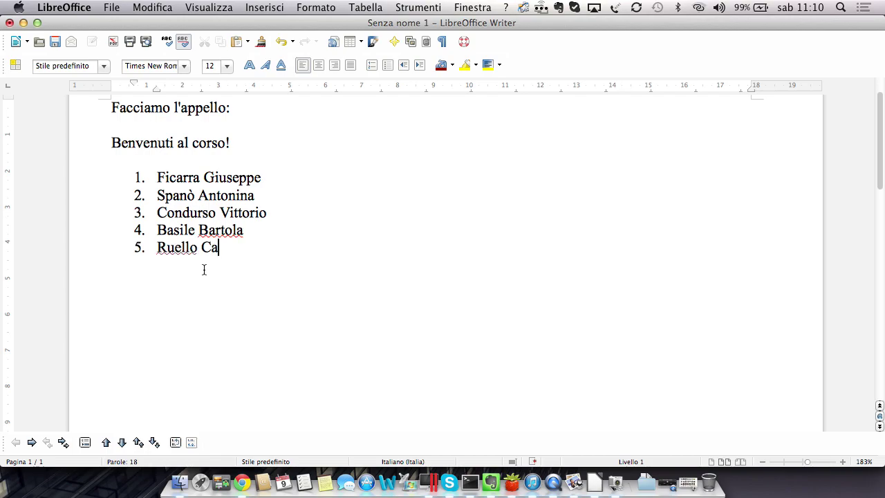
scroll(194, 232, down, 3)
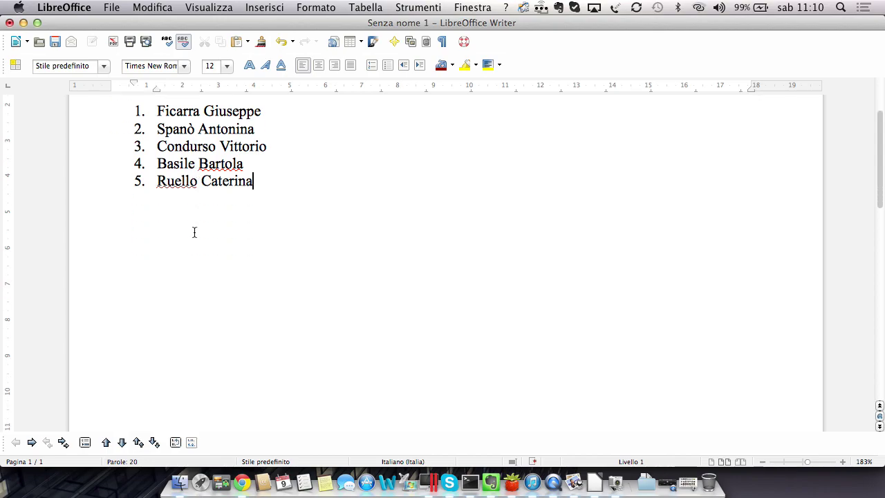
scroll(194, 232, up, 1)
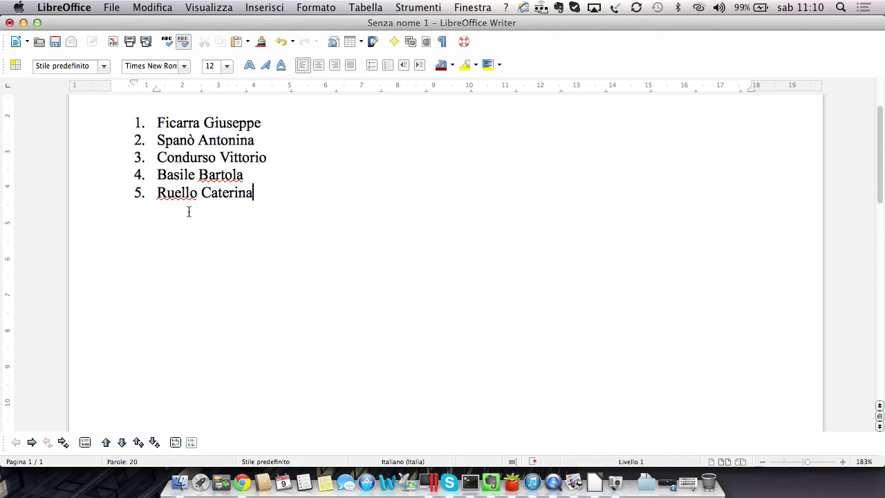
click(215, 175)
right_click(206, 177)
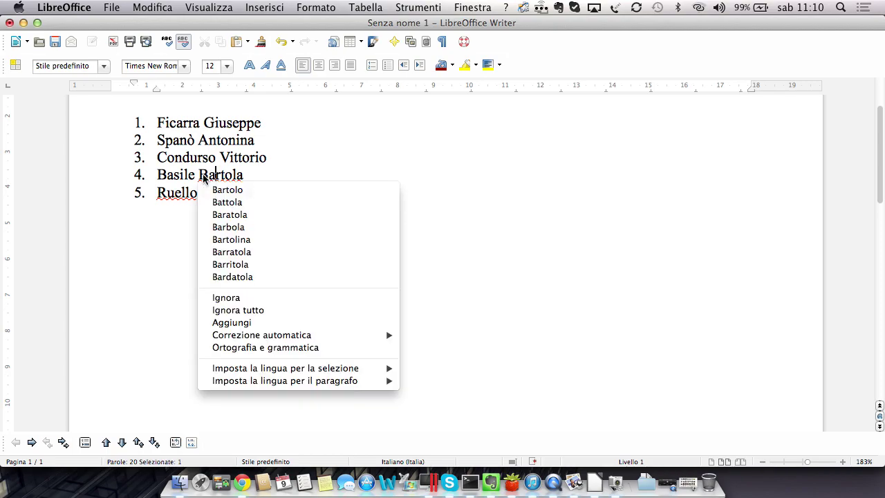
click(207, 144)
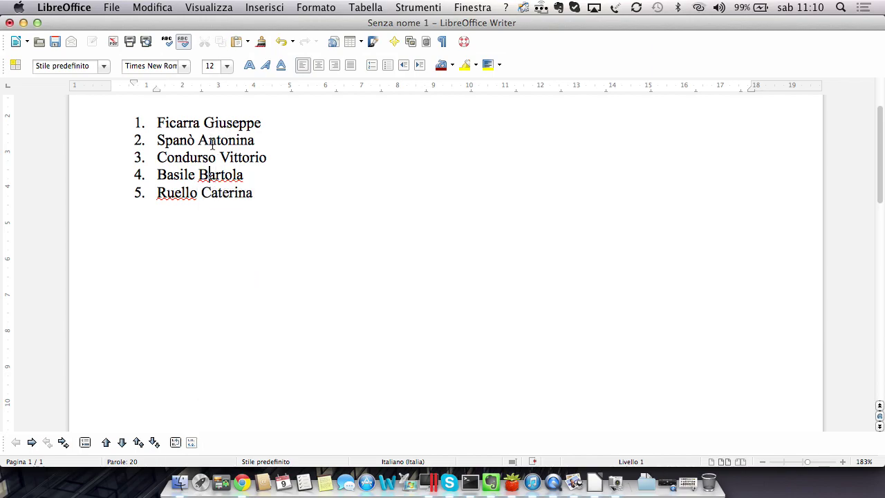
scroll(214, 138, up, 4)
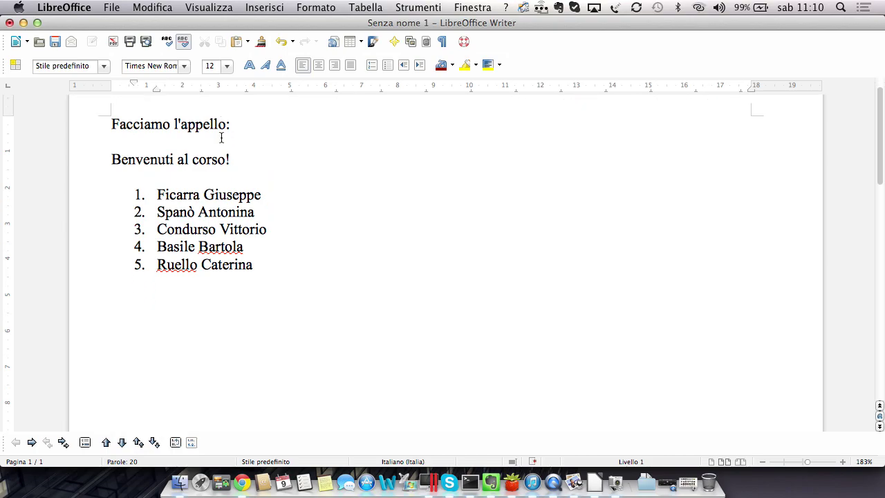
scroll(222, 137, up, 1)
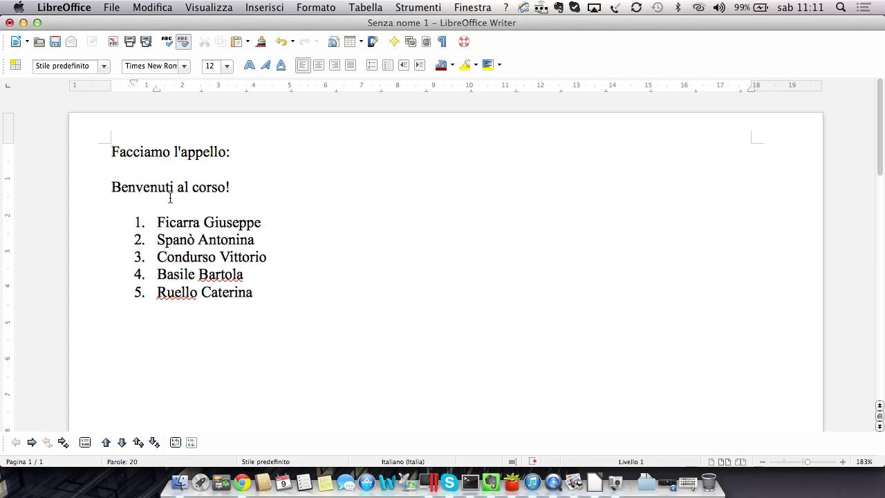
click(269, 214)
scroll(222, 273, down, 1)
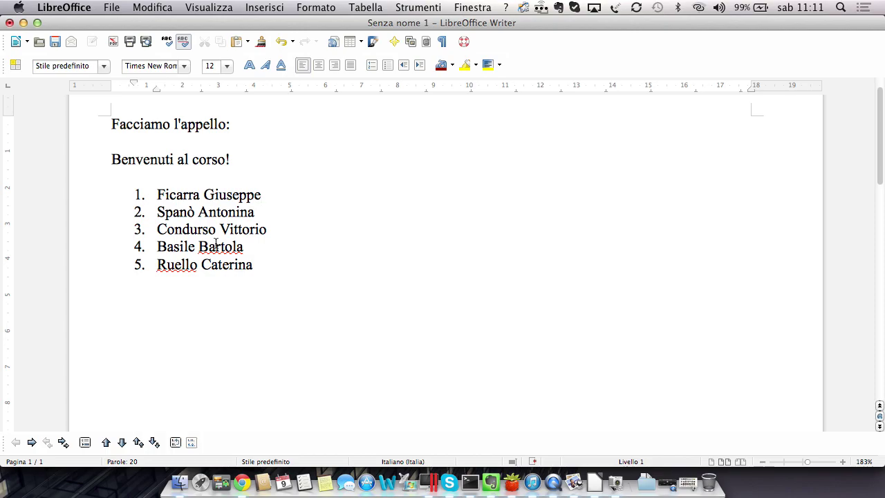
click(215, 246)
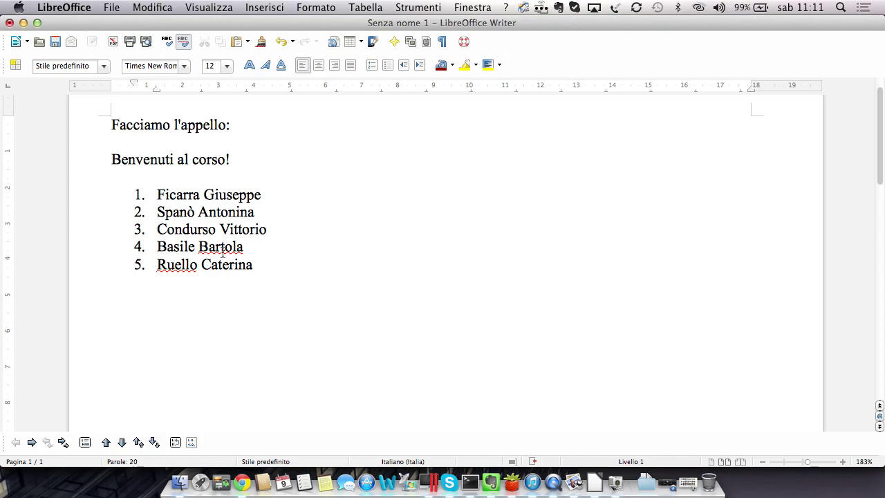
Step: Set the spell checker to Ignora the flagged names in items 4 and 5
right_click(216, 246)
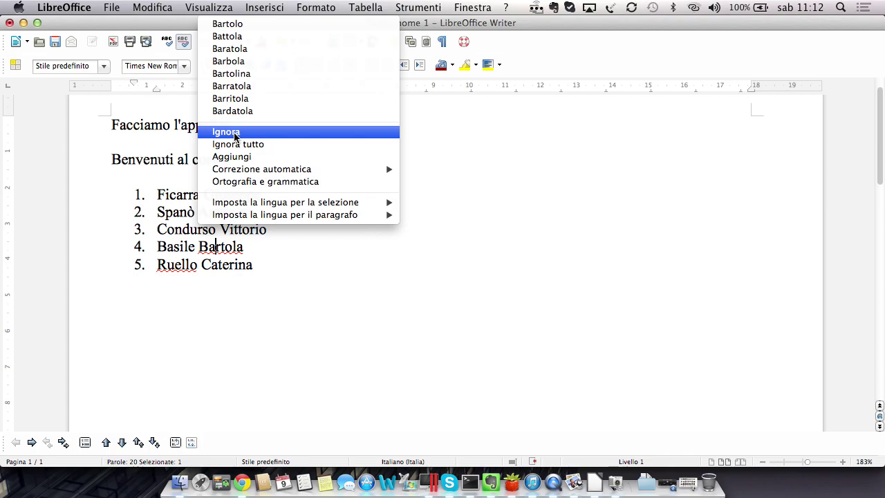
click(235, 137)
scroll(227, 211, down, 5)
scroll(227, 211, up, 2)
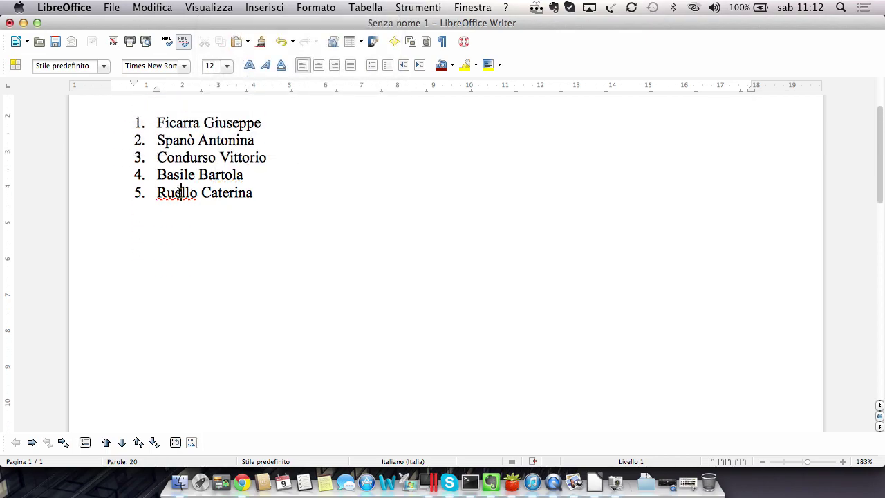
right_click(180, 192)
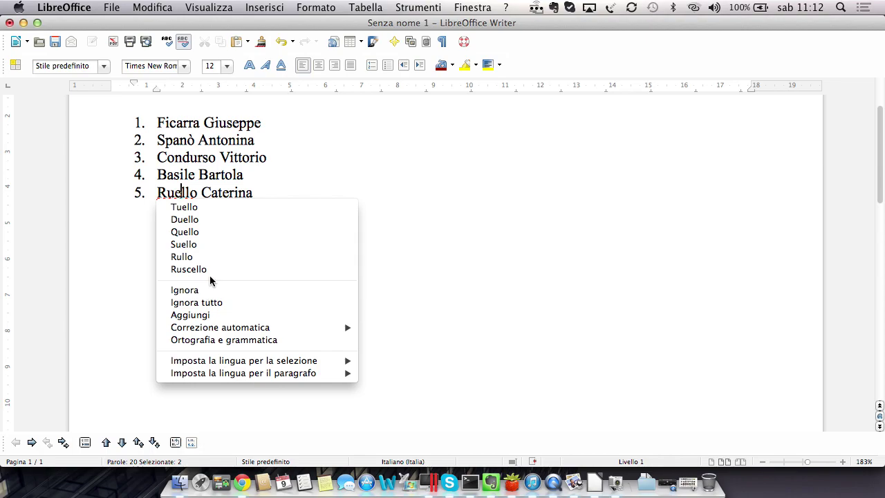
click(200, 291)
click(266, 195)
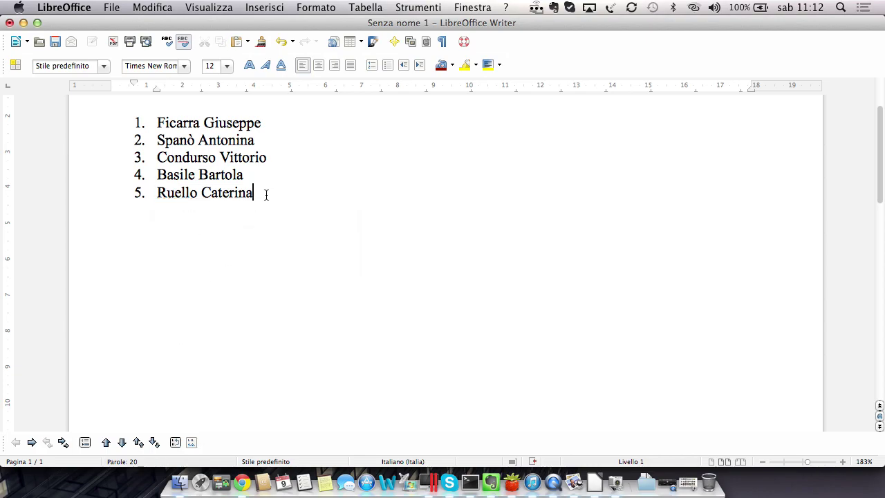
key(Return)
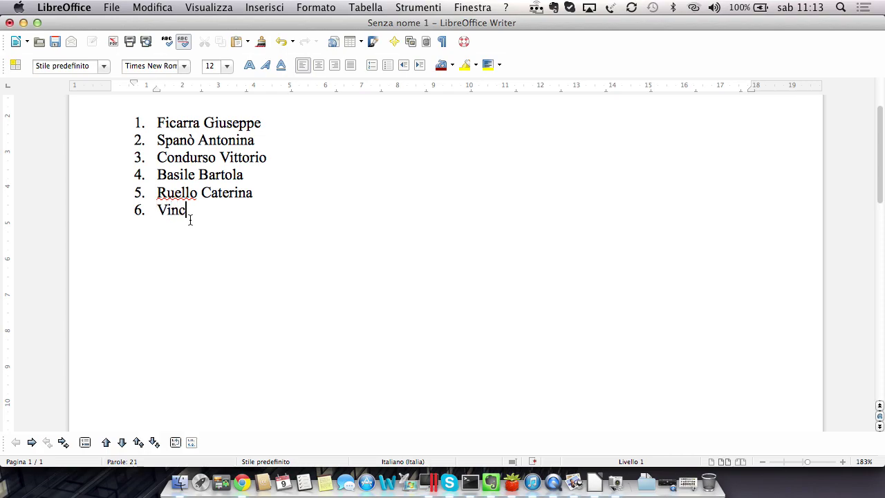
key(BackSpace)
key(BackSpace)
key(BackSpace)
key(BackSpace)
key(BackSpace)
key(BackSpace)
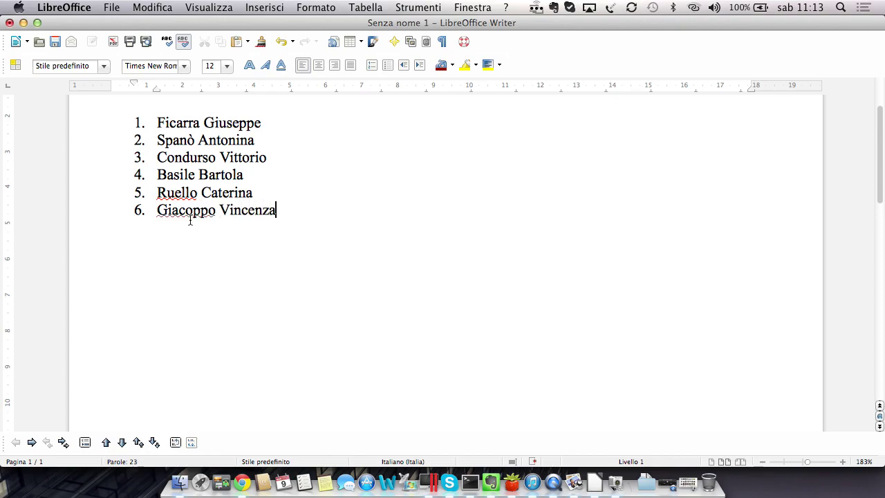
key(Return)
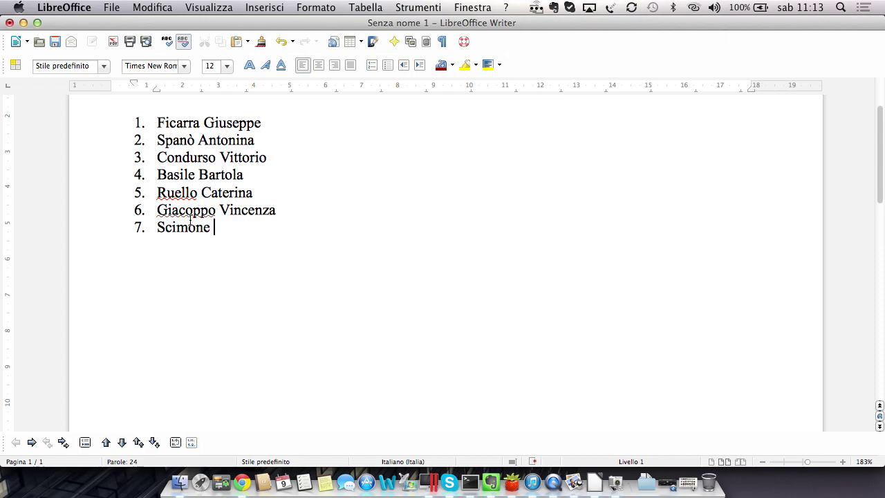
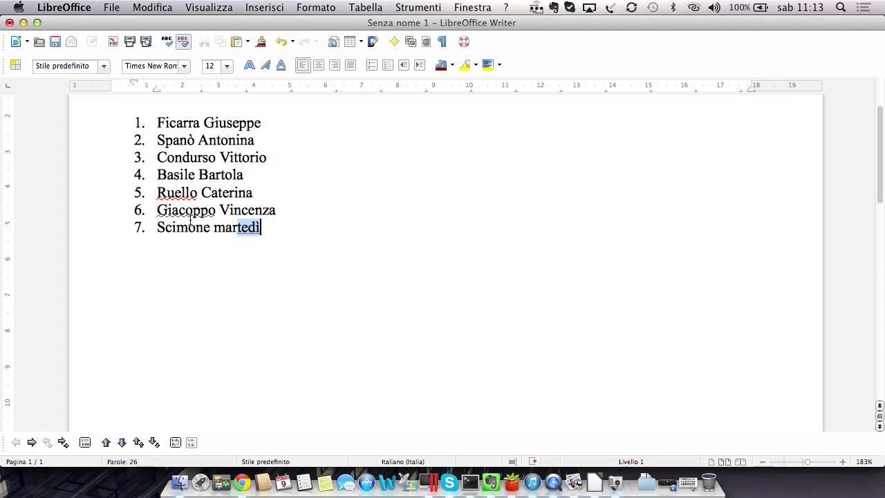
key(BackSpace)
key(BackSpace)
key(BackSpace)
key(BackSpace)
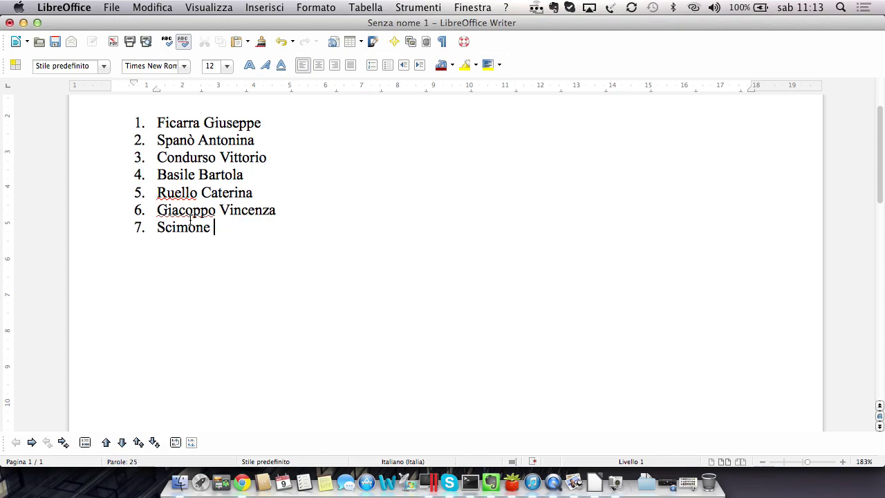
key(BackSpace)
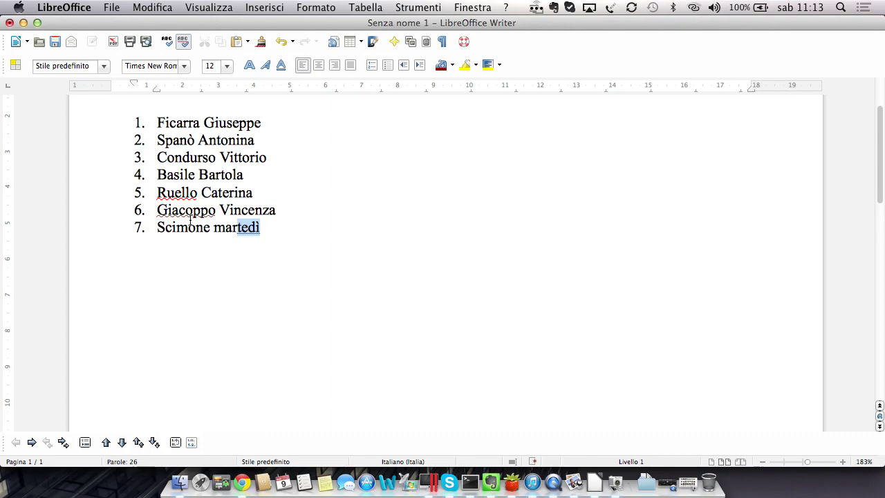
key(BackSpace)
key(BackSpace)
key(BackSpace)
key(BackSpace)
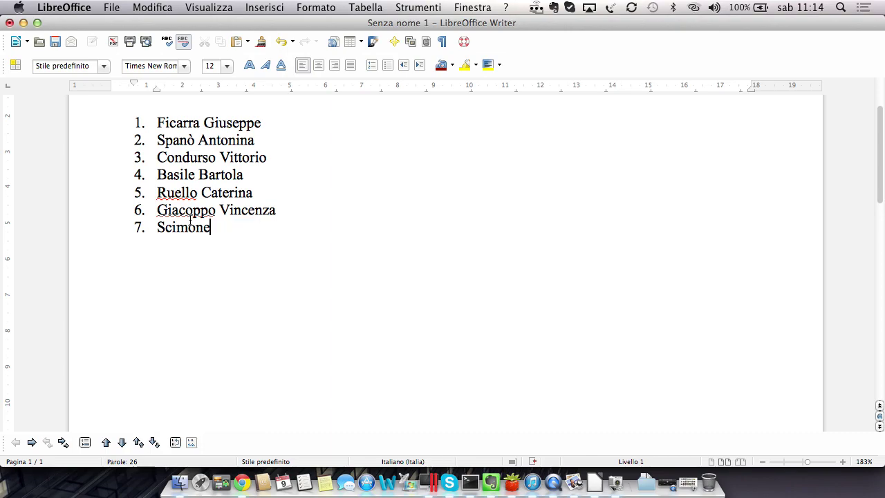
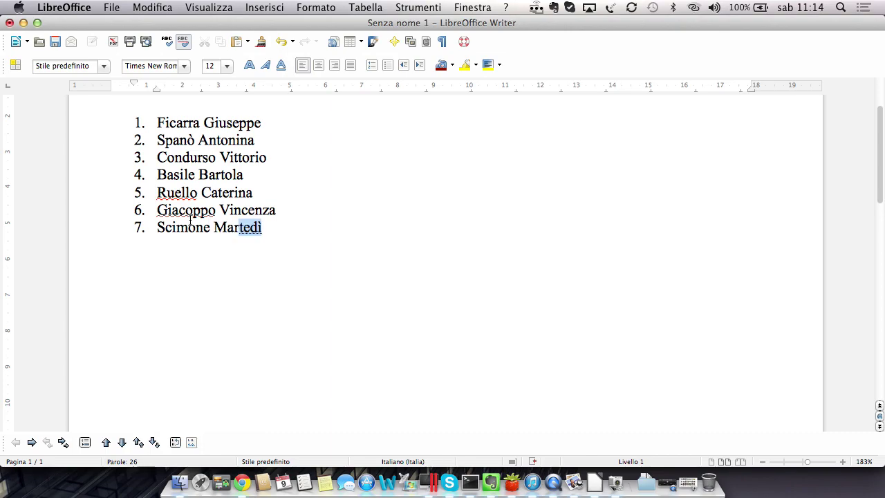
key(Return)
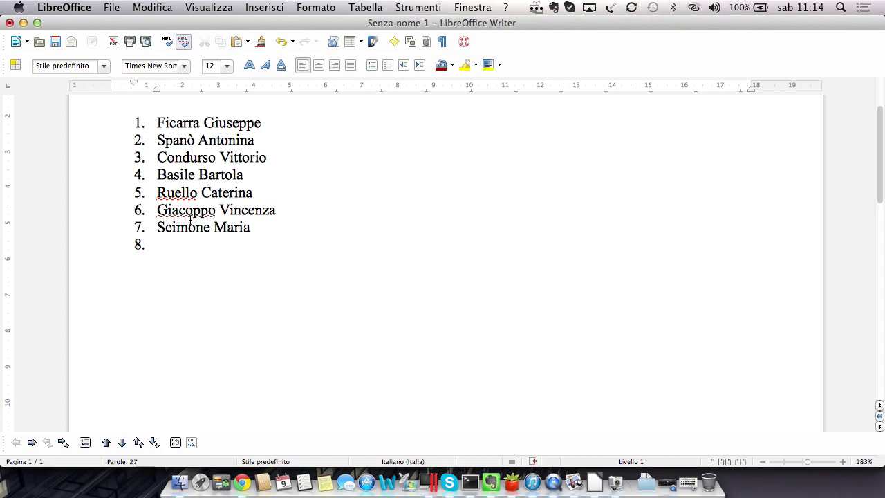
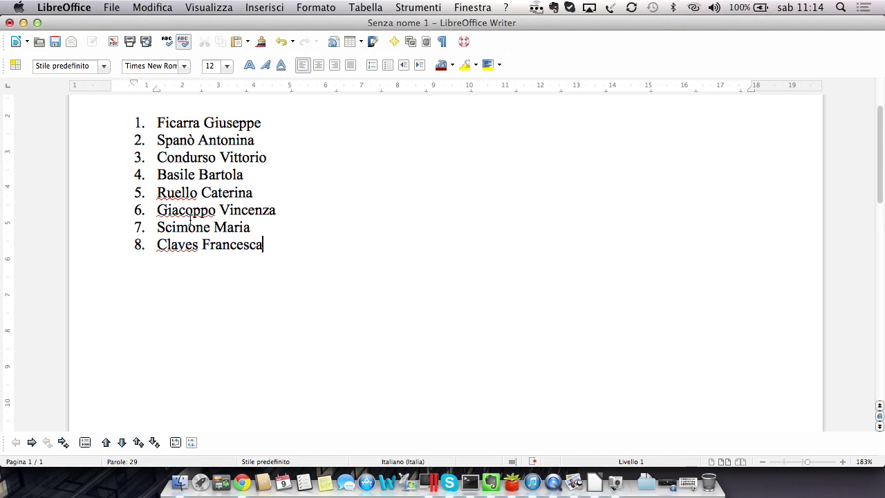
key(BackSpace)
key(Return)
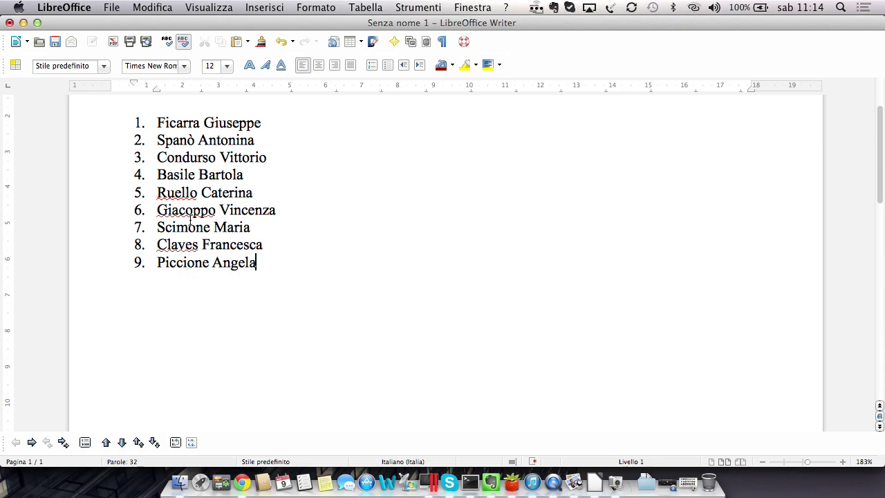
key(Return)
key(BackSpace)
key(Return)
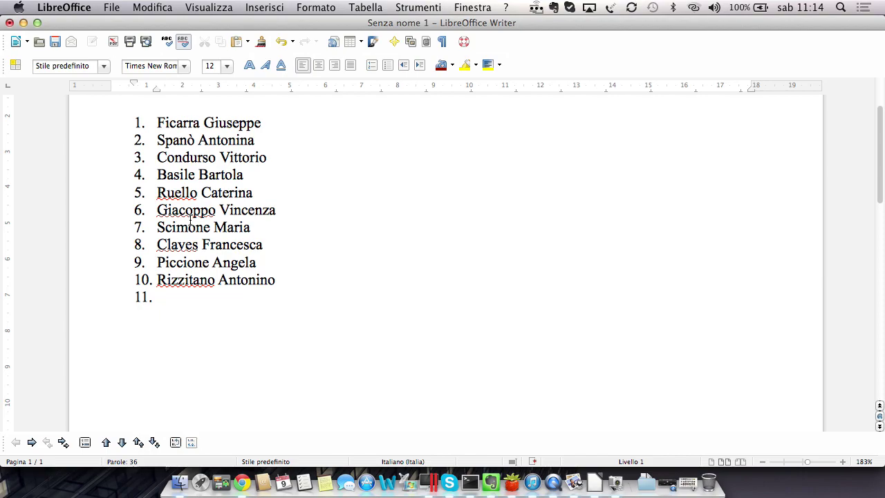
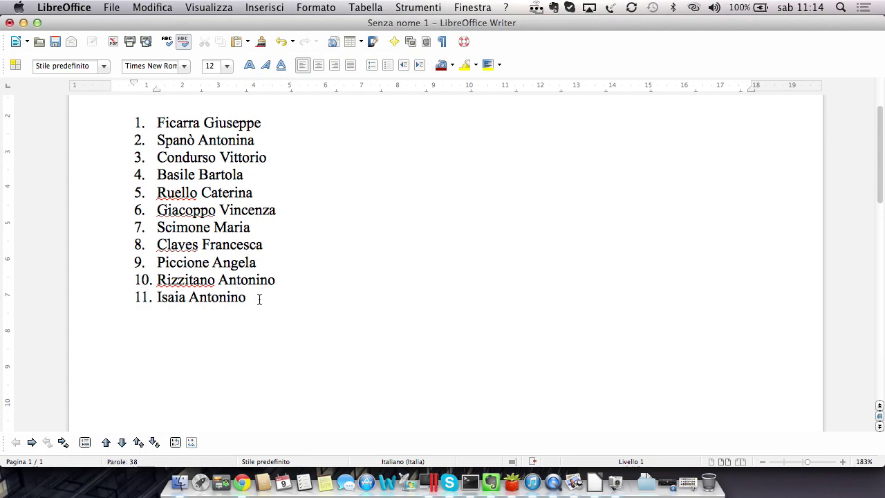
drag(248, 297, 156, 298)
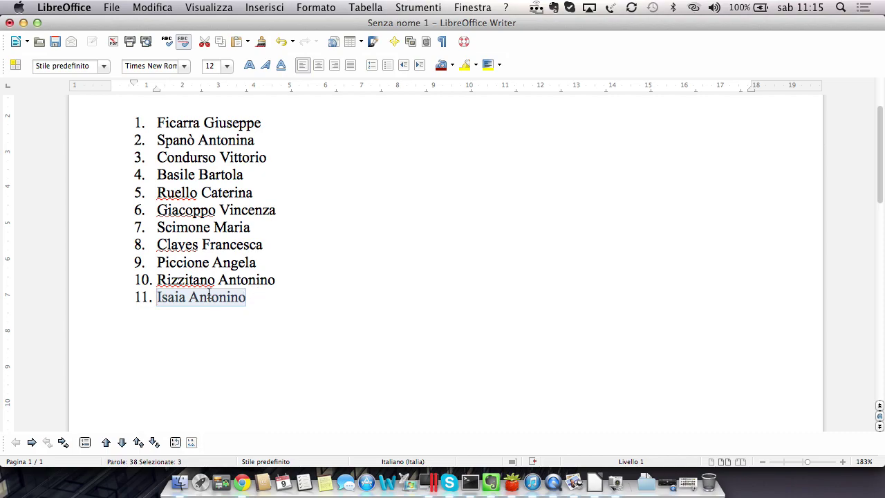
drag(248, 297, 157, 297)
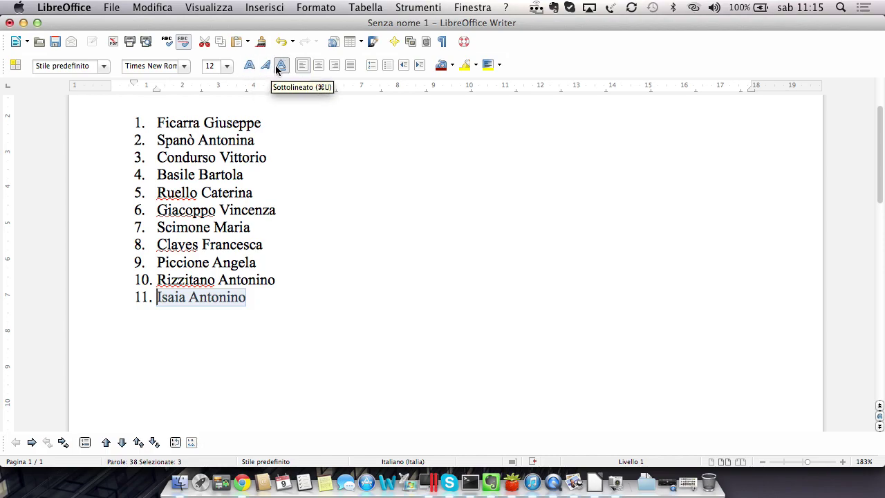
click(279, 66)
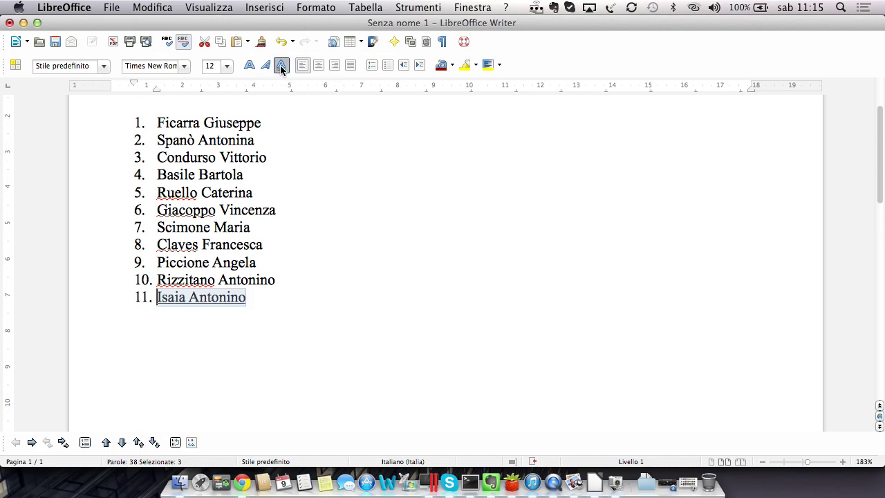
click(259, 291)
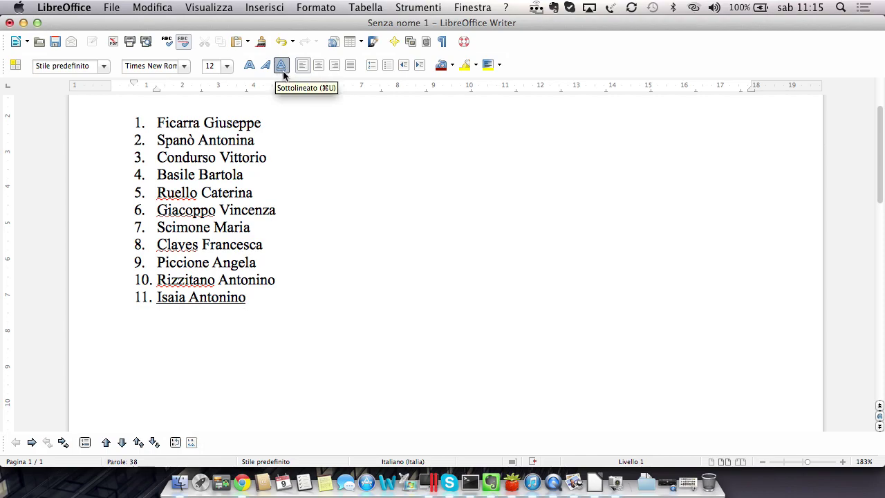
key(Return)
text(Ro)
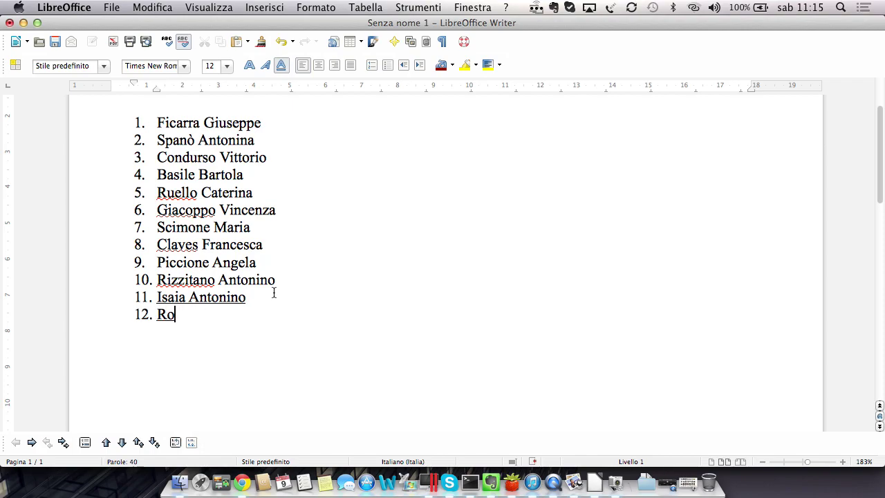
key(BackSpace)
key(BackSpace)
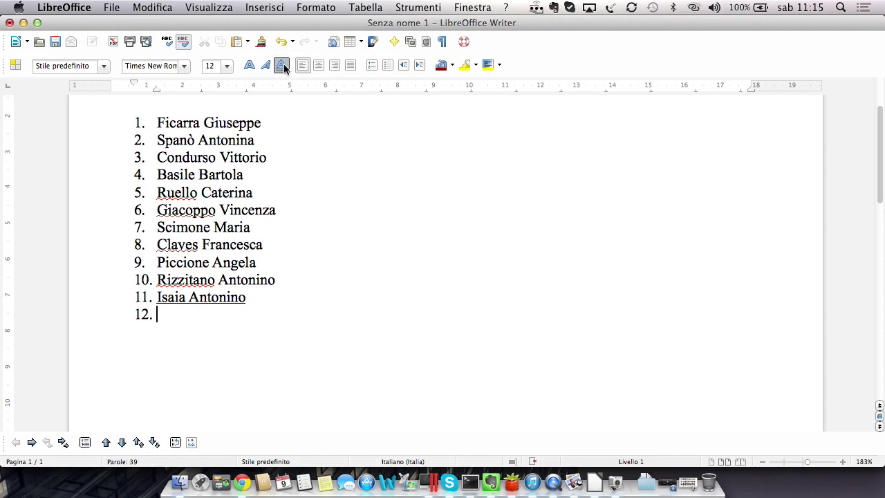
click(280, 66)
click(281, 66)
text(Rsss)
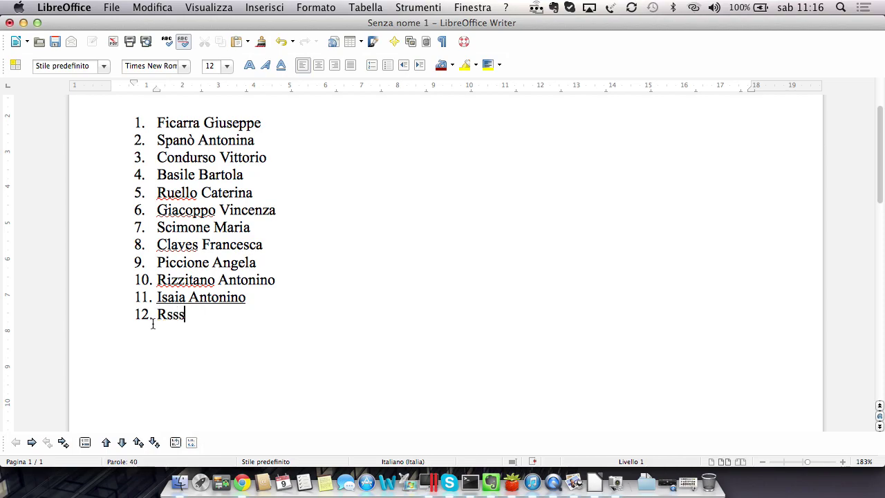
key(BackSpace)
key(BackSpace)
key(BackSpace)
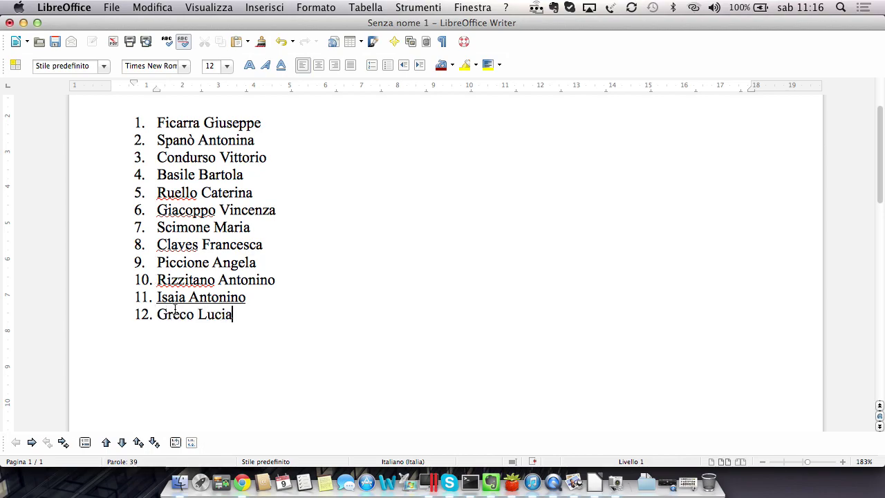
key(Return)
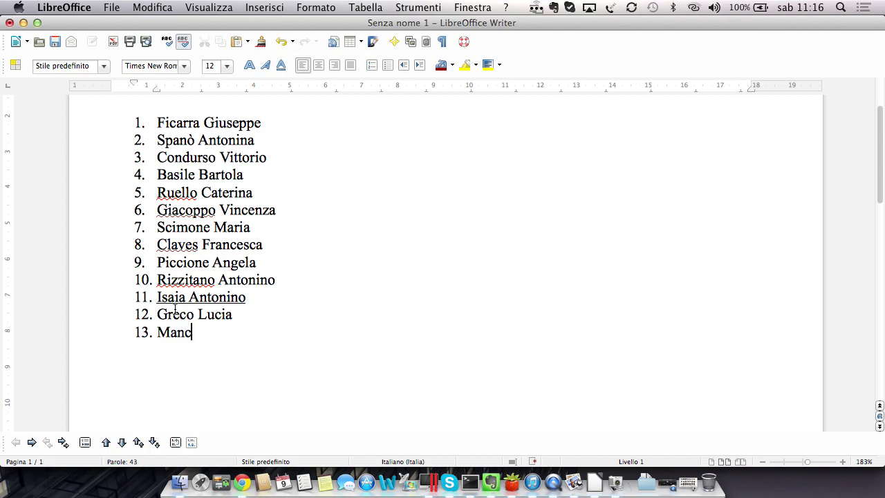
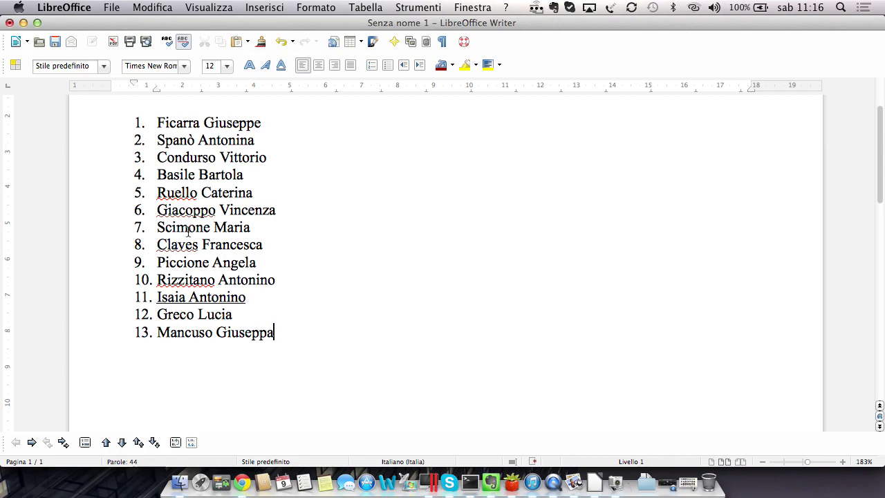
drag(282, 335, 135, 334)
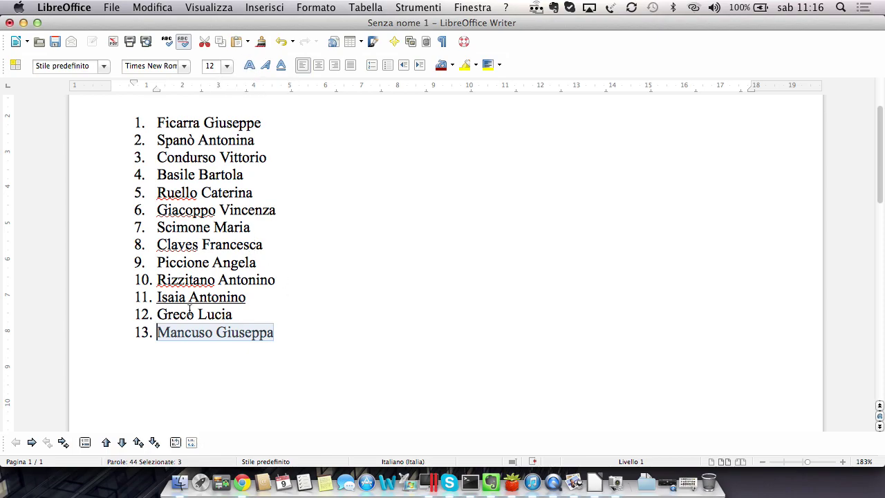
click(249, 69)
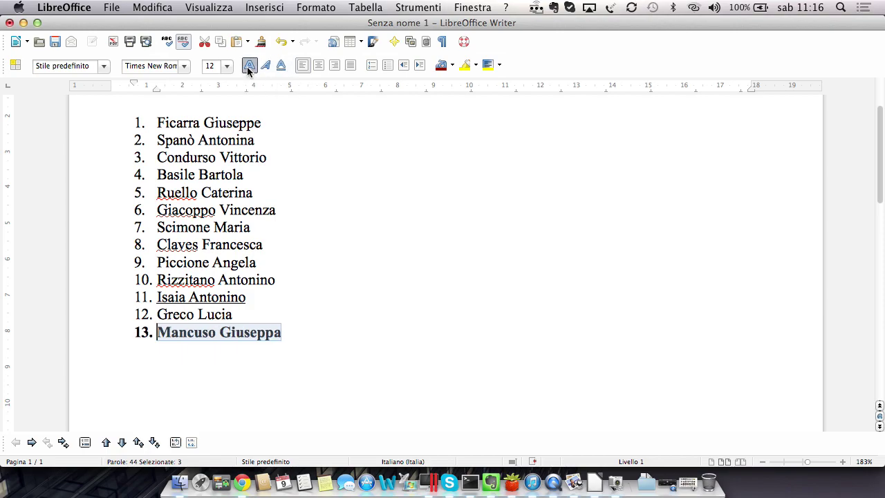
click(289, 331)
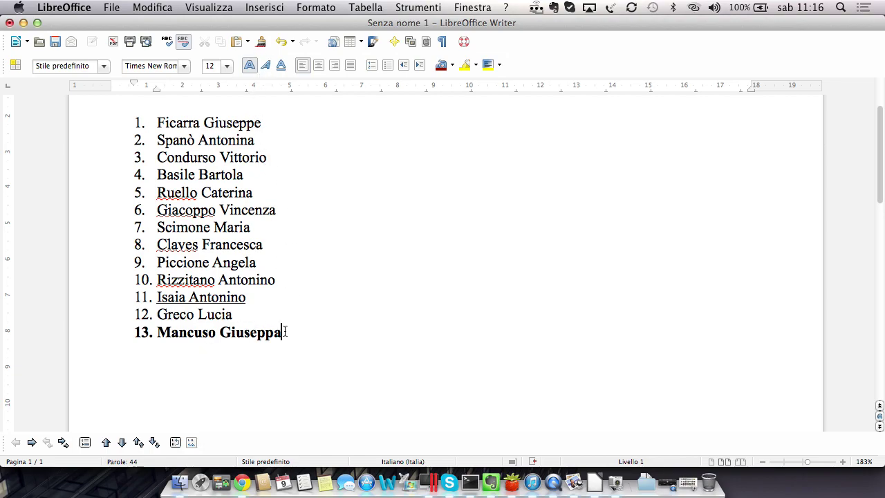
click(248, 66)
key(Return)
click(249, 66)
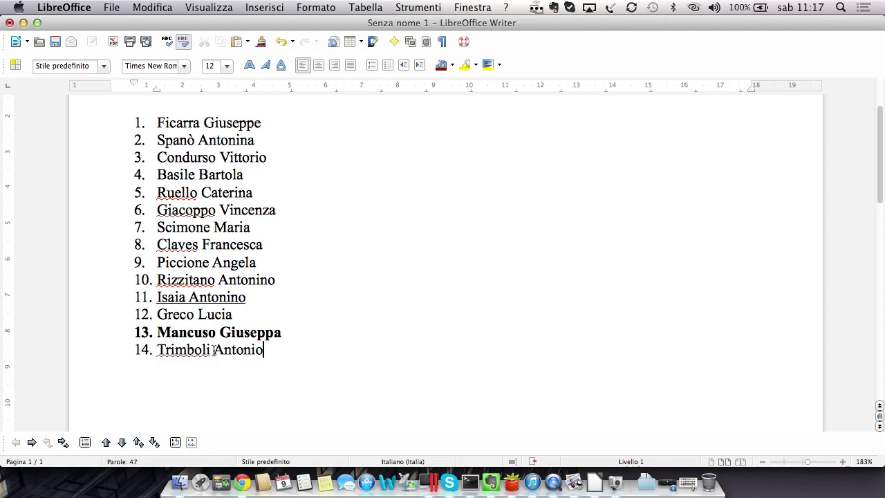
key(Return)
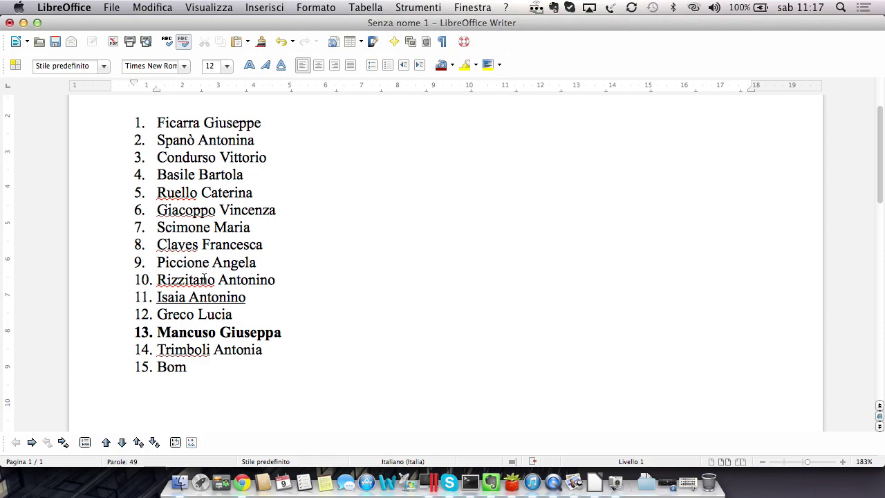
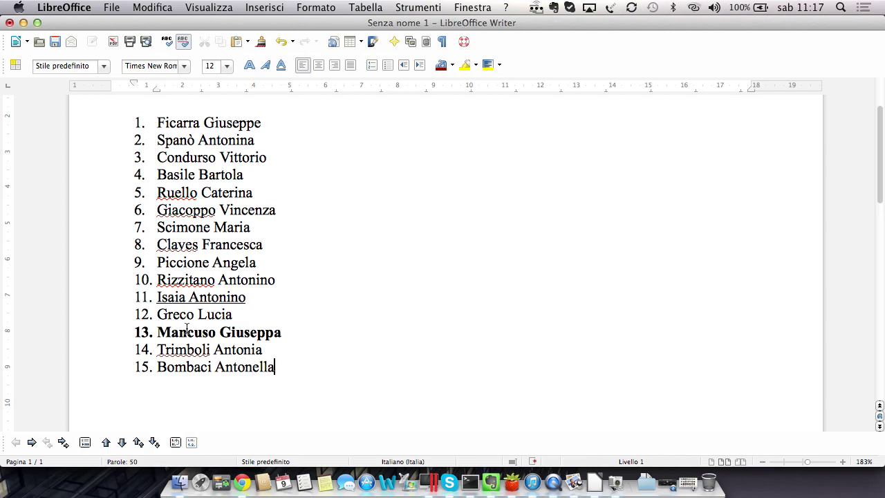
key(Return)
key(Return)
key(Return)
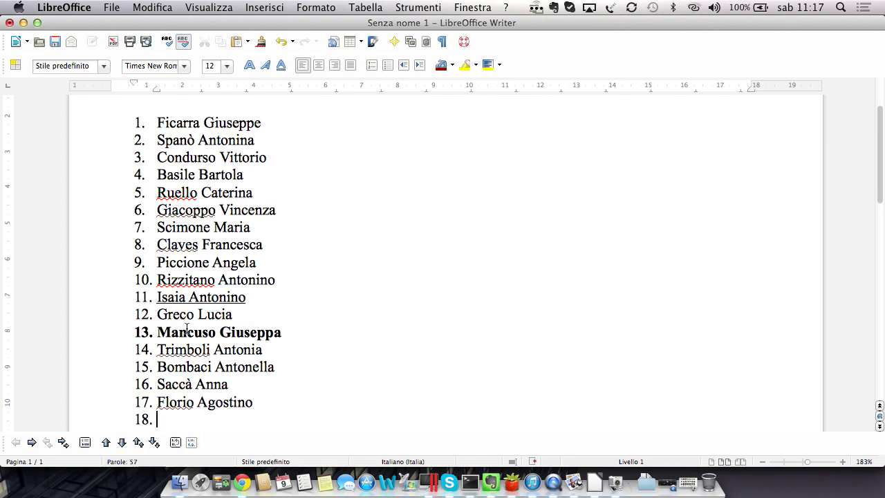
key(BackSpace)
key(BackSpace)
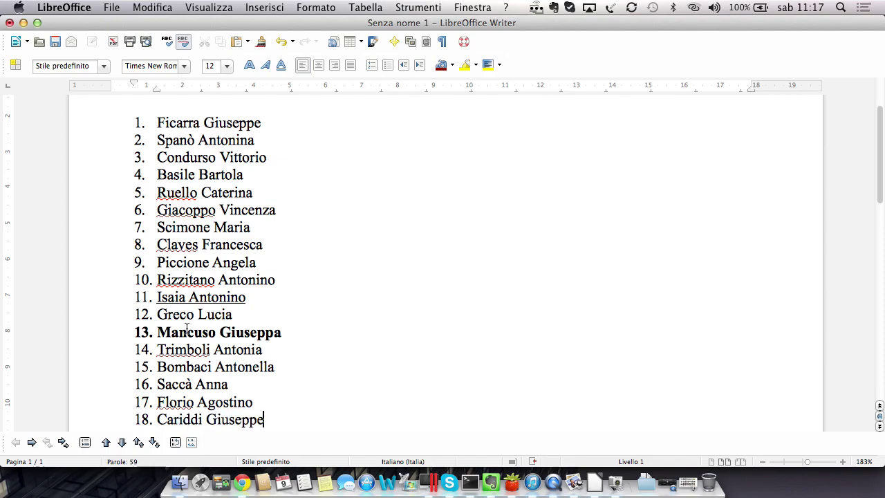
key(Return)
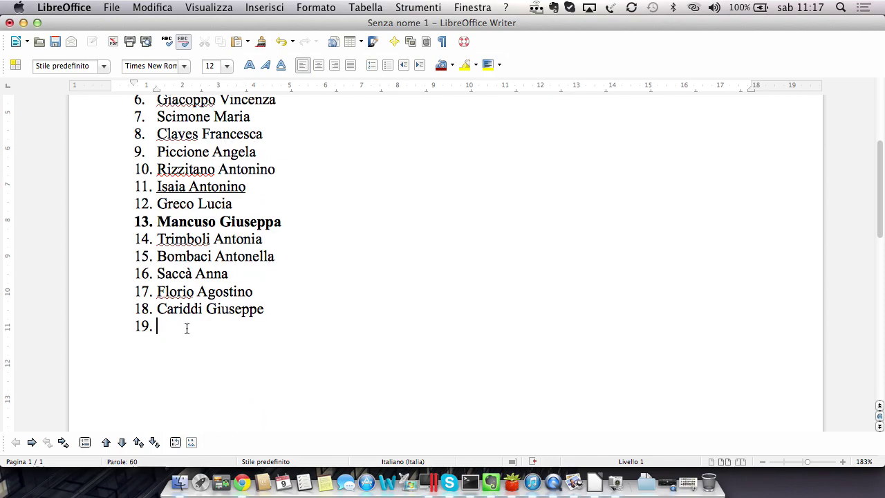
key(Return)
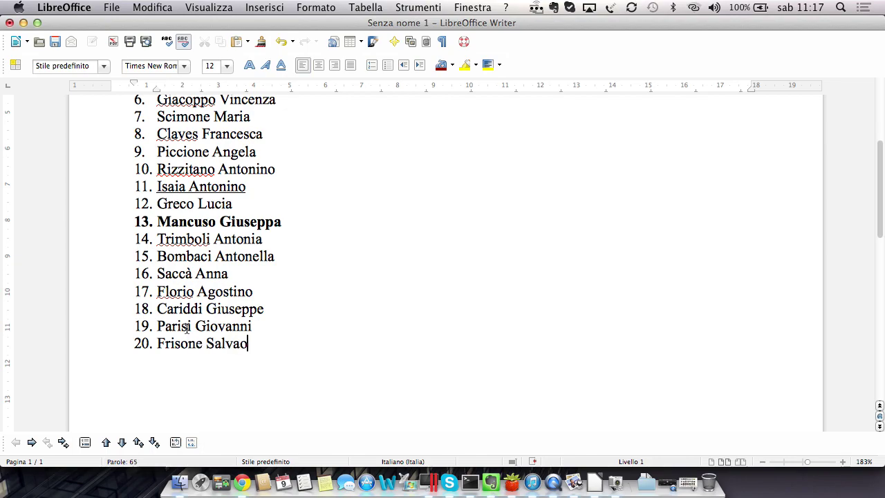
key(Return)
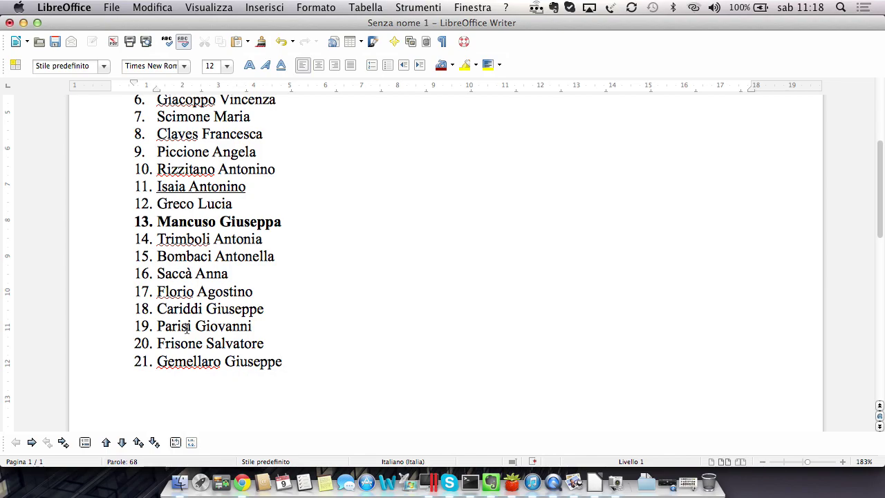
key(Return)
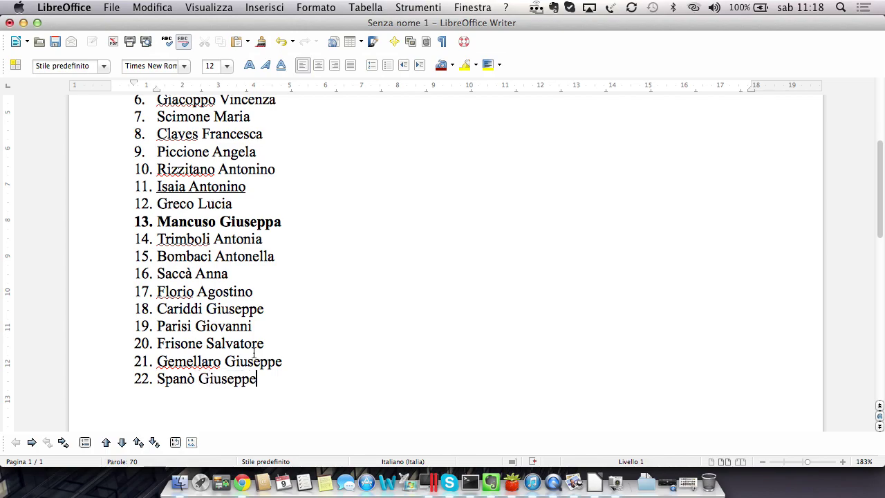
key(Return)
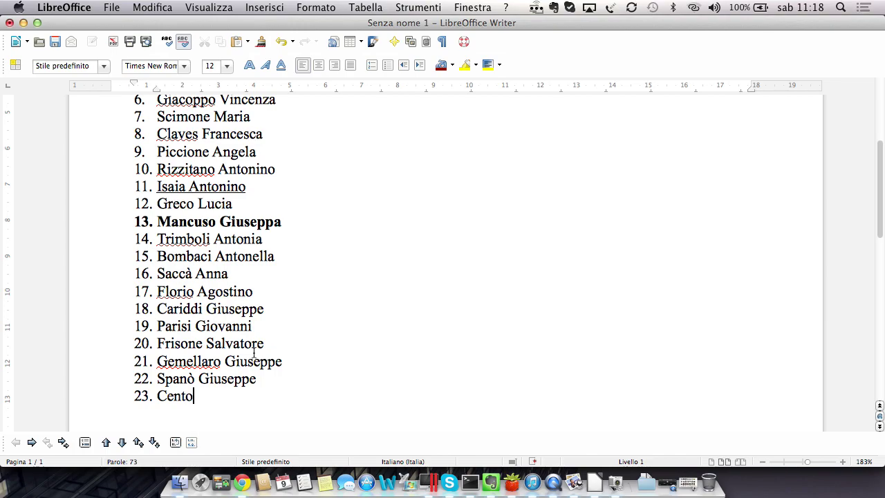
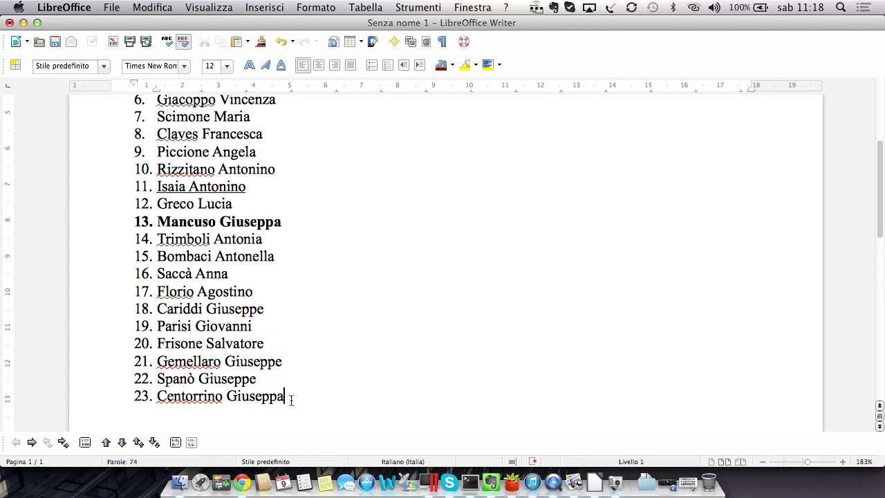
drag(307, 394, 141, 396)
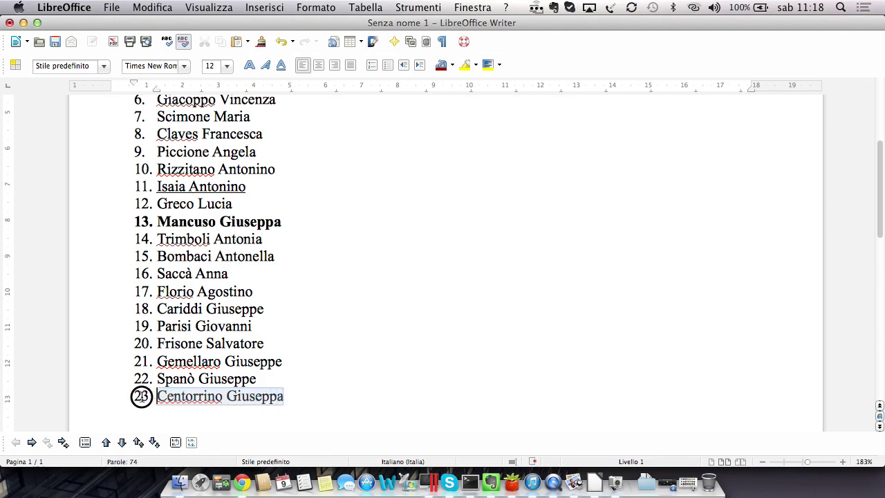
click(249, 68)
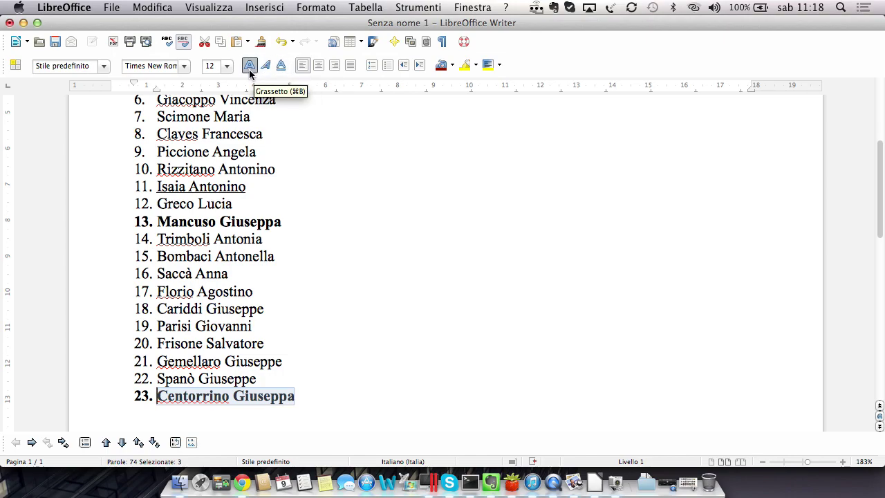
click(280, 69)
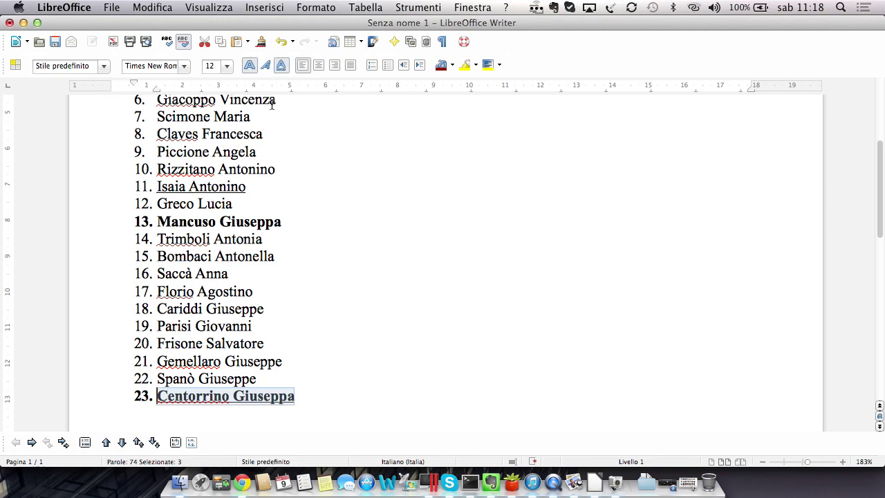
click(262, 69)
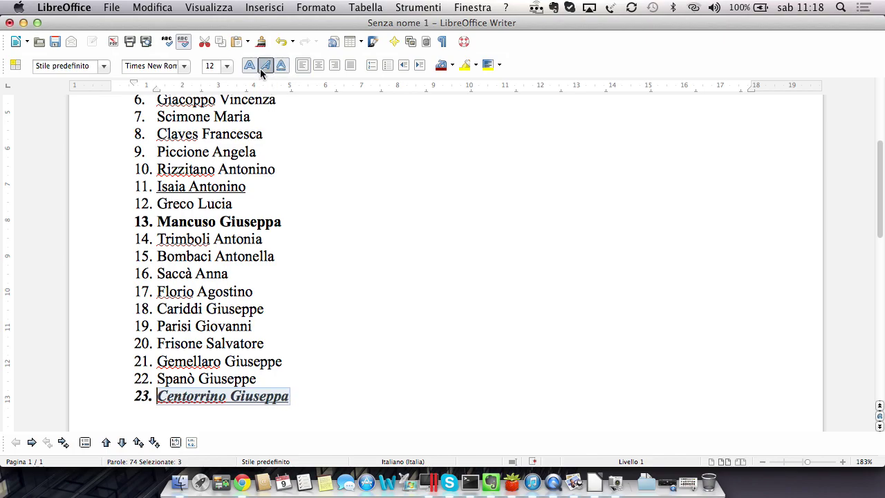
click(303, 401)
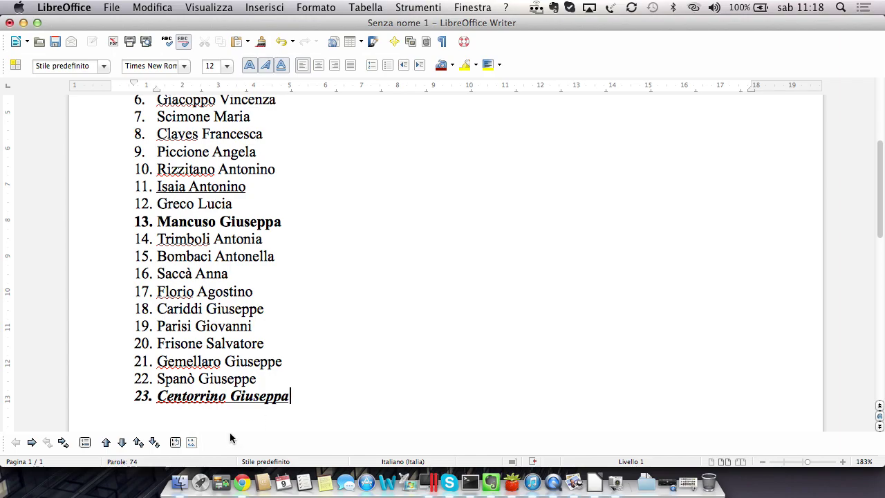
double_click(245, 395)
scroll(188, 333, up, 3)
scroll(188, 333, up, 2)
scroll(188, 333, down, 4)
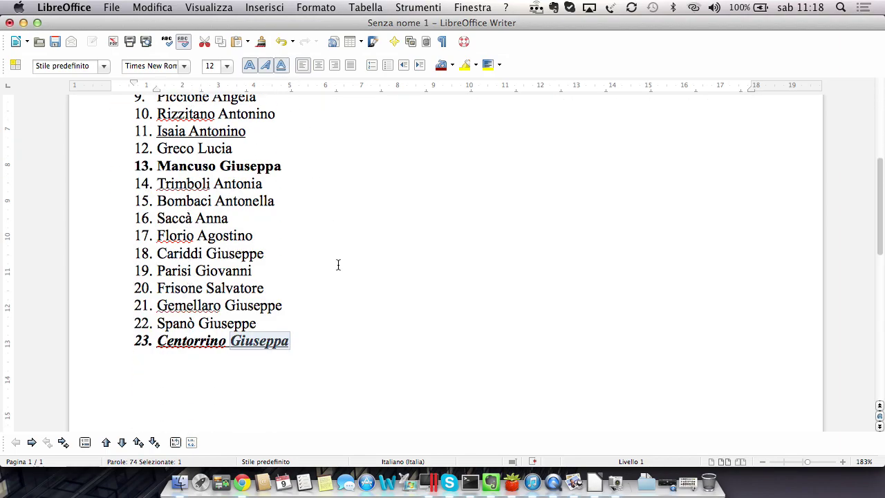
click(309, 340)
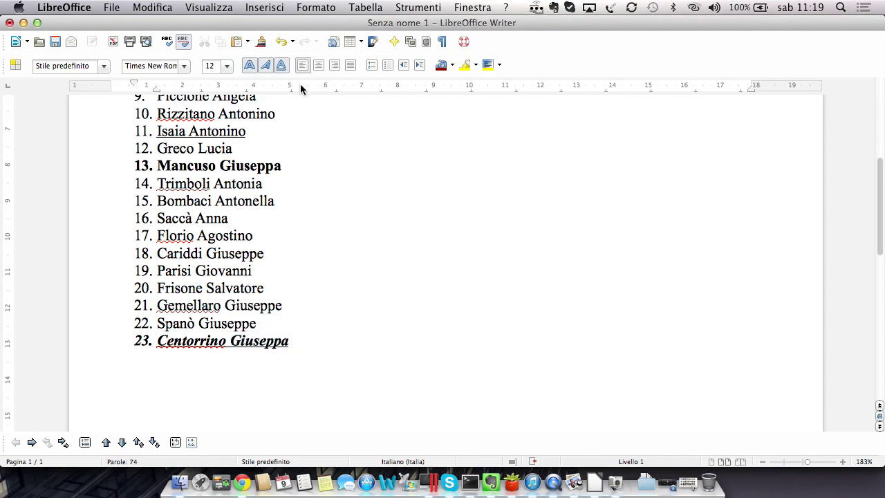
Step: Add an empty line after item 23 and remove its 24. number so the list ends there
key(Return)
click(371, 66)
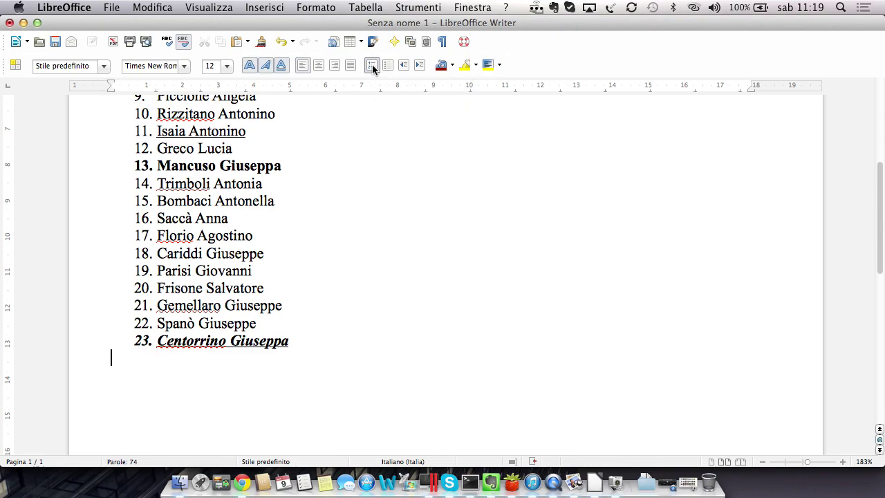
click(372, 66)
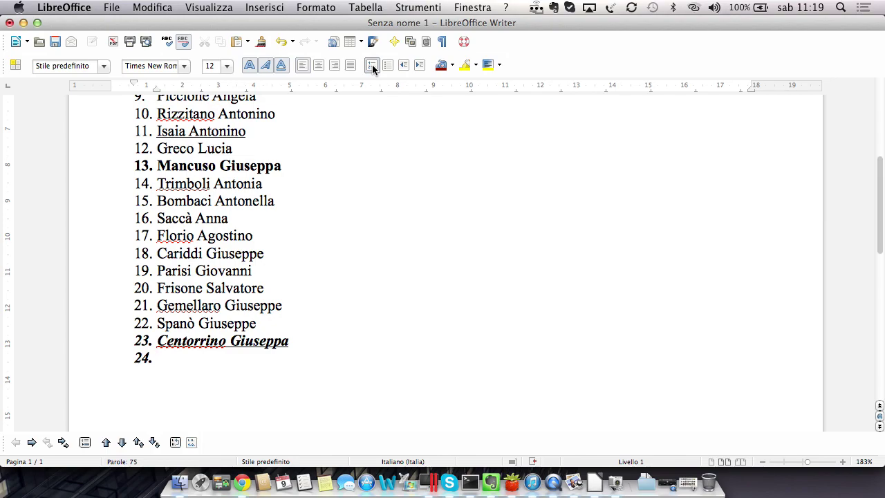
key(BackSpace)
key(BackSpace)
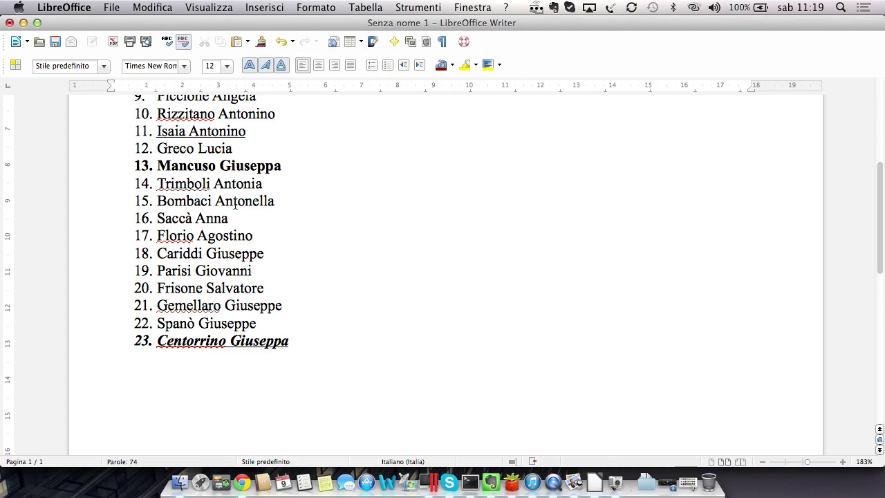
scroll(237, 214, up, 3)
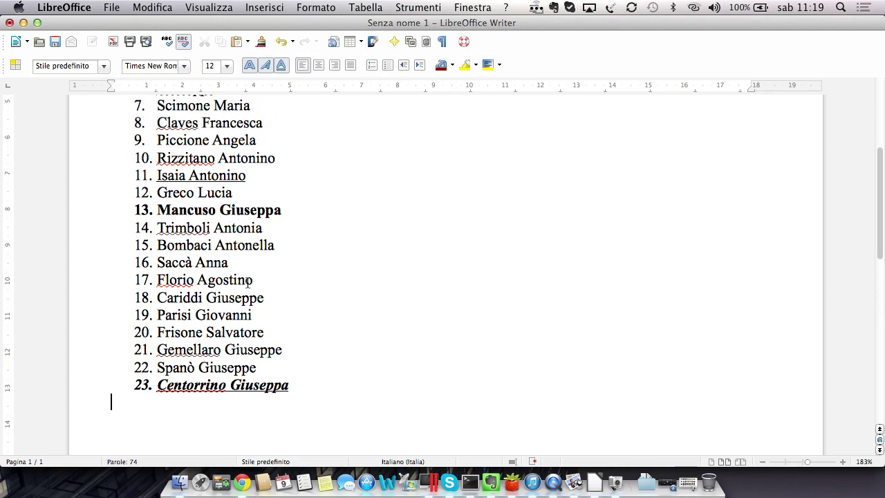
scroll(247, 281, up, 10)
scroll(248, 280, down, 10)
scroll(247, 280, up, 10)
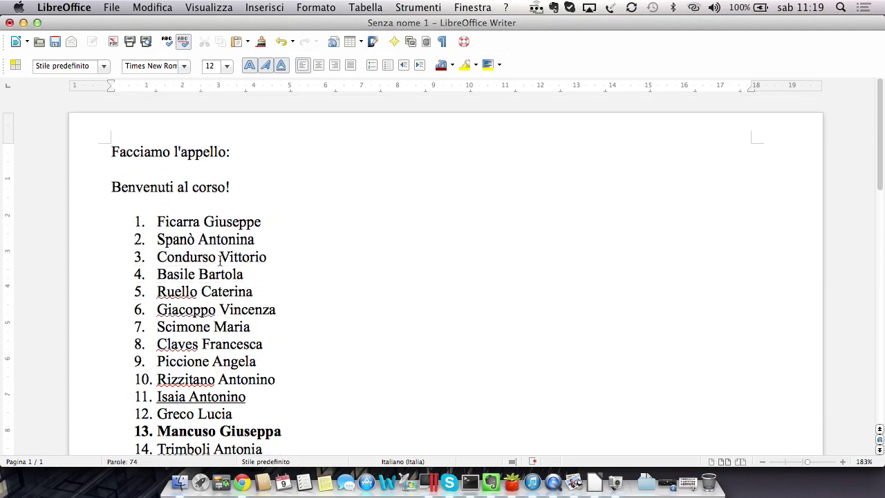
scroll(220, 259, down, 10)
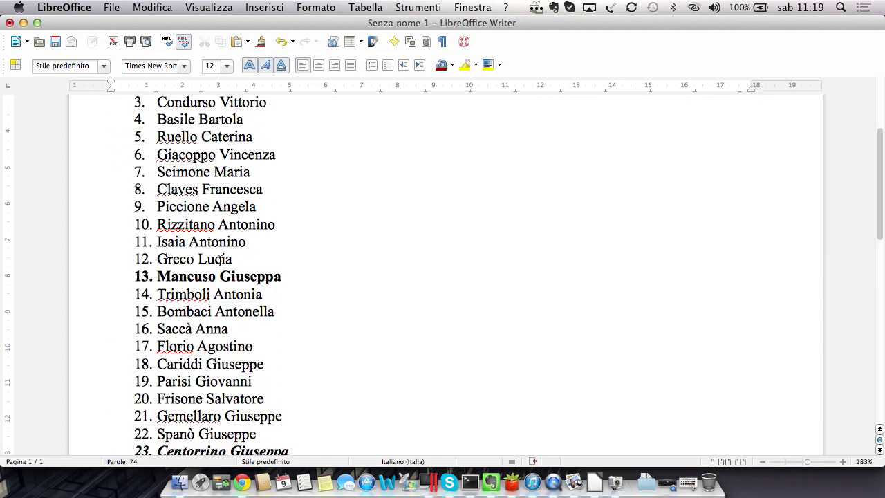
scroll(220, 259, down, 2)
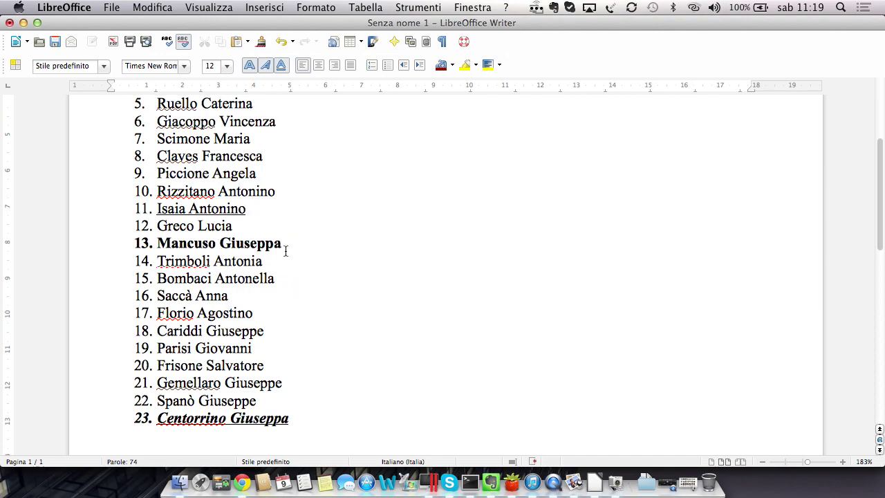
Step: Select all 23 names and sort them with Tools > Sort, alphanumeric ascending
drag(308, 418, 127, 138)
click(320, 7)
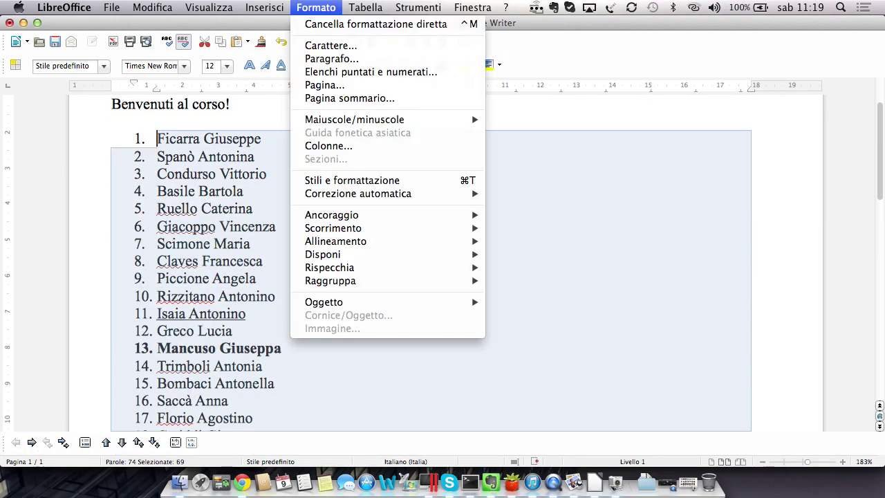
mouse_move(420, 260)
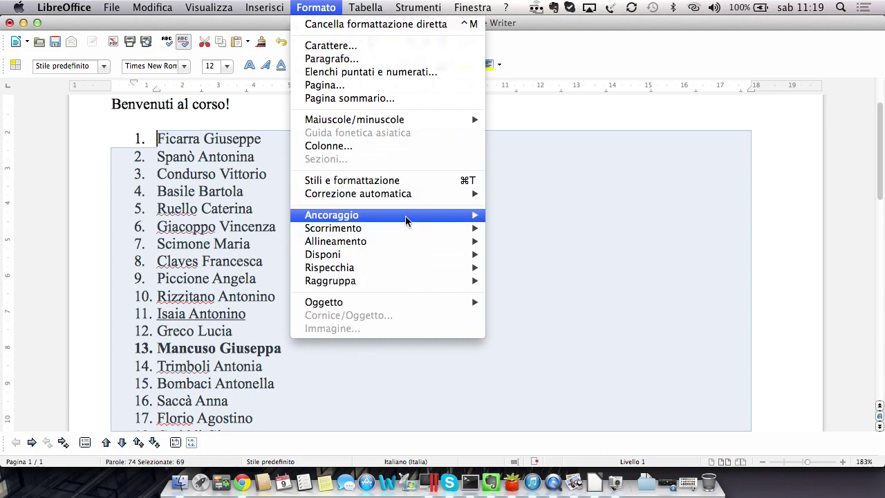
mouse_move(365, 7)
mouse_move(417, 7)
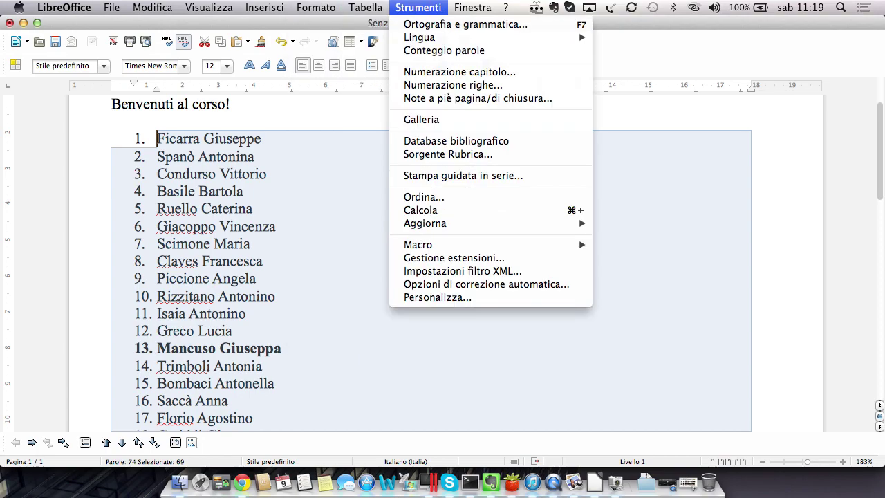
click(439, 199)
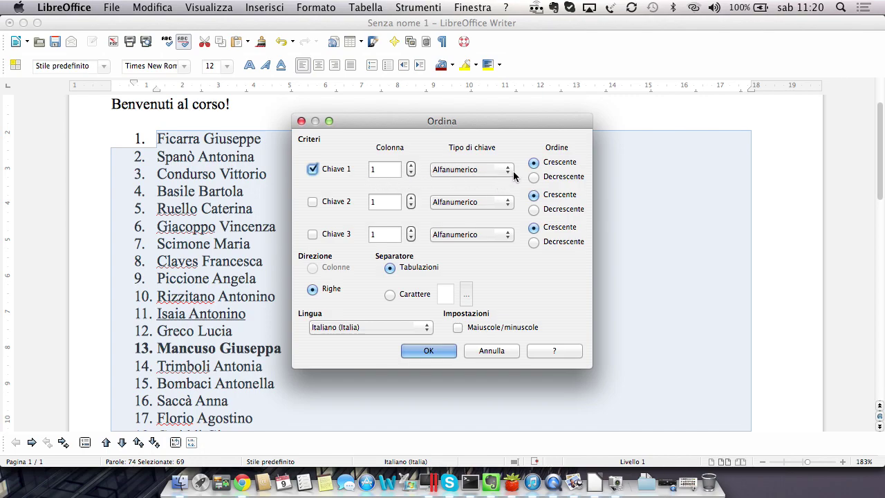
click(428, 350)
scroll(372, 251, up, 2)
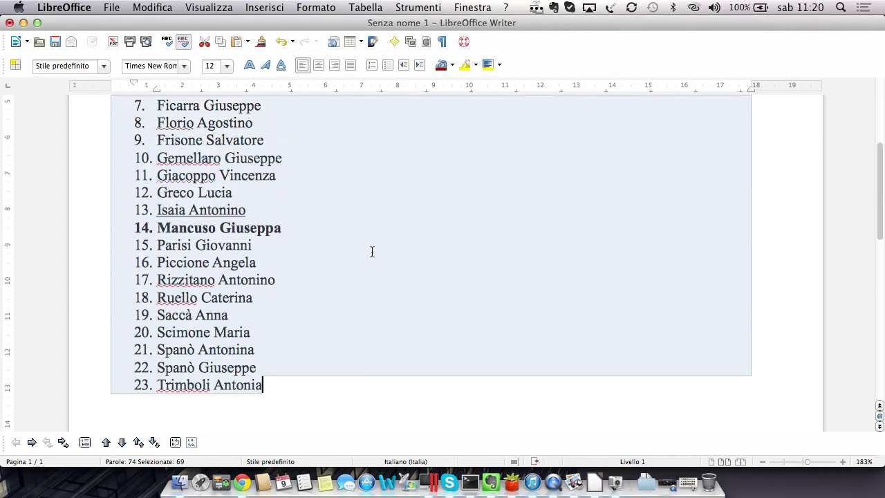
scroll(371, 251, up, 3)
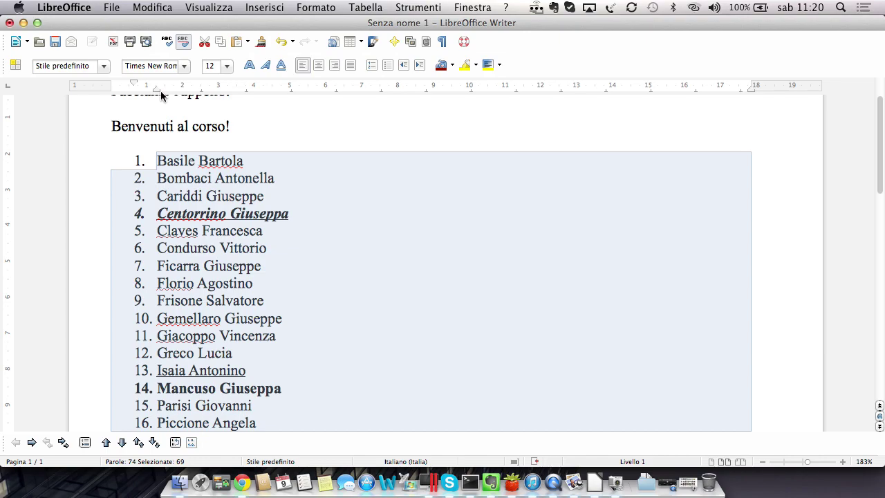
click(237, 316)
text(efàle knòfekjfgnvbòdkfvsàvas)
key(Return)
text(sfd sadf asdfkj bsdòcjknasd)
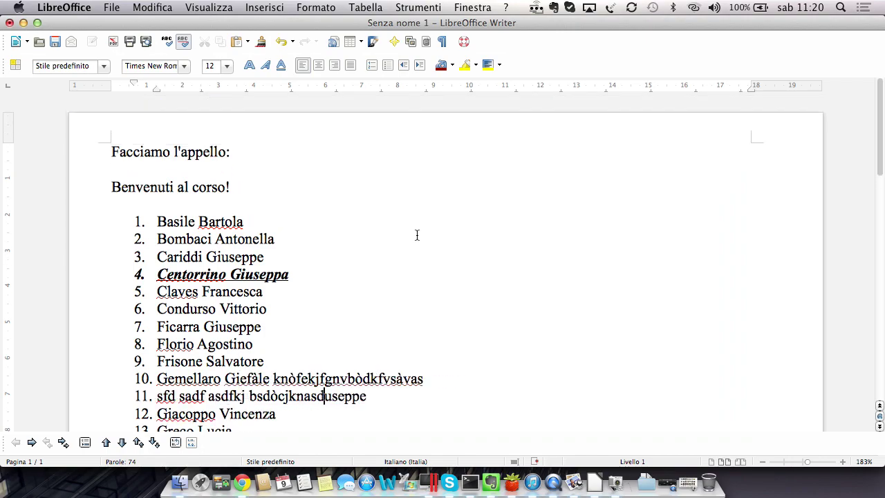
text( asdvasdv)
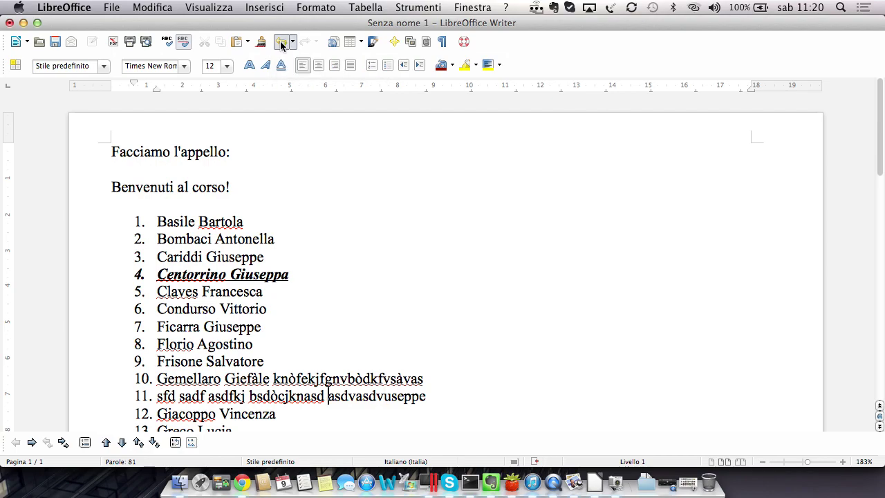
Step: Undo the stray typing and the alphabetical sort, restoring the original unsorted list
click(282, 42)
click(281, 43)
click(281, 43)
click(282, 43)
click(281, 43)
click(281, 43)
click(281, 43)
click(281, 43)
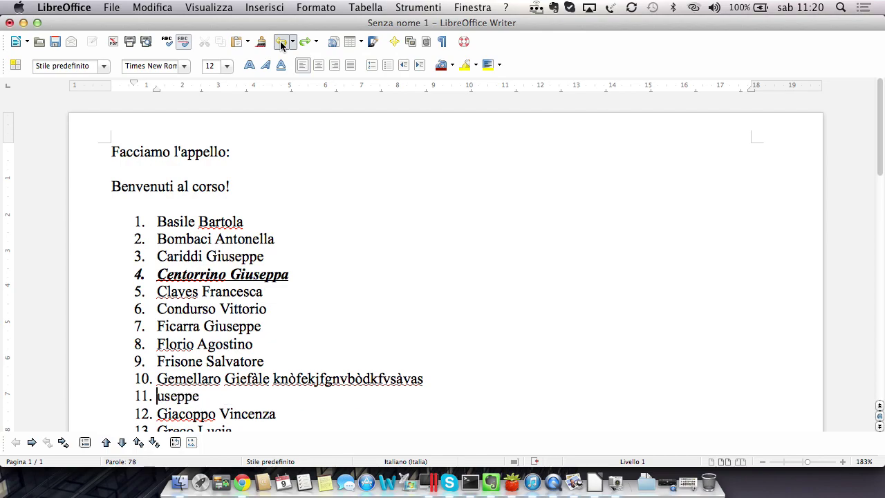
click(282, 43)
click(281, 42)
click(282, 42)
click(281, 42)
click(281, 43)
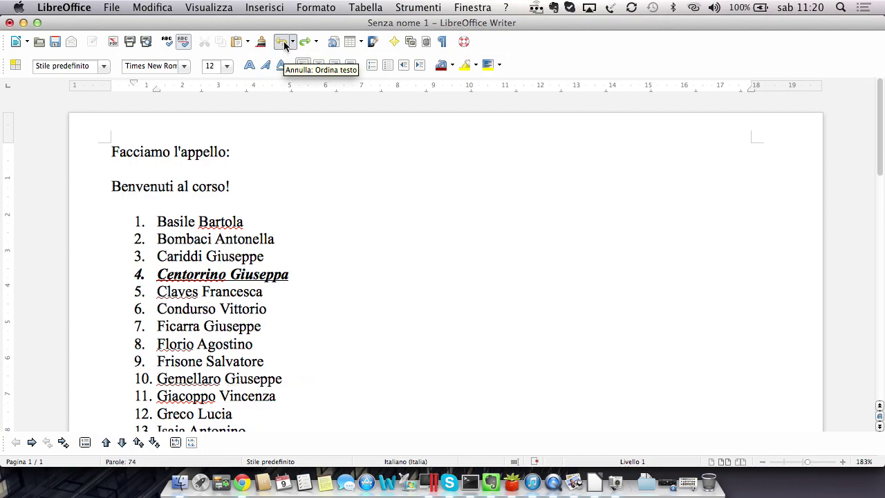
click(283, 41)
scroll(162, 356, up, 5)
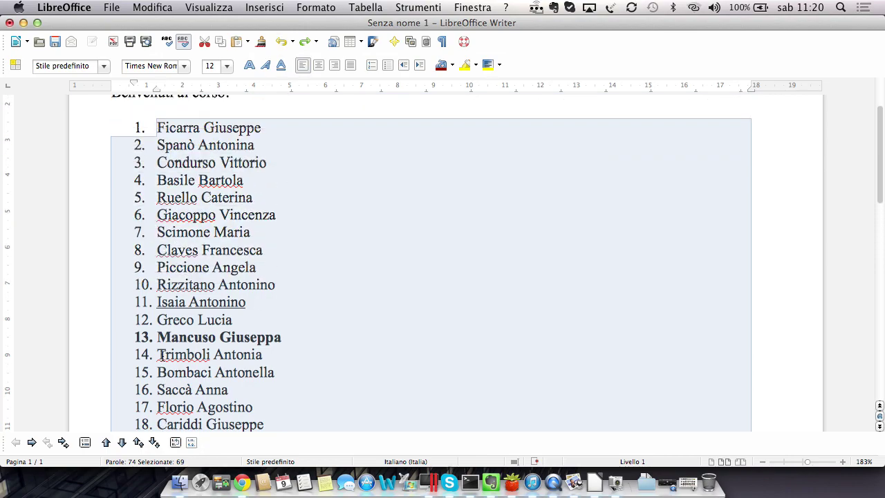
click(205, 235)
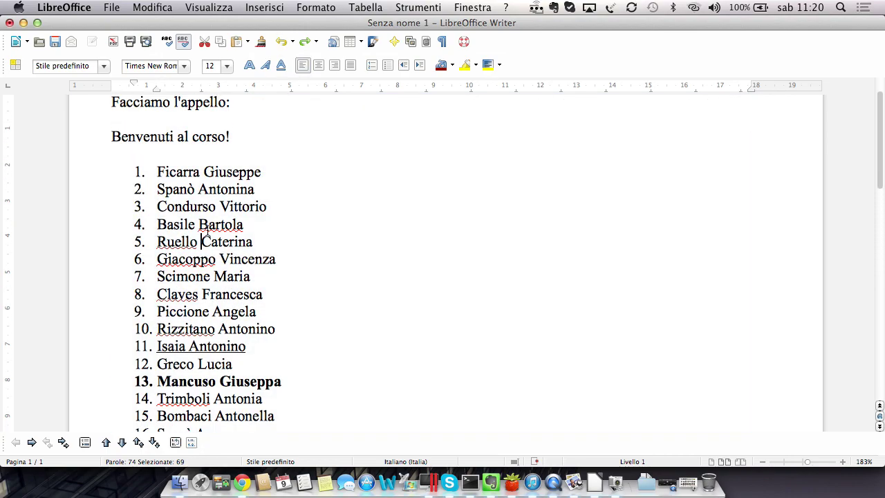
scroll(134, 181, up, 2)
scroll(133, 179, down, 3)
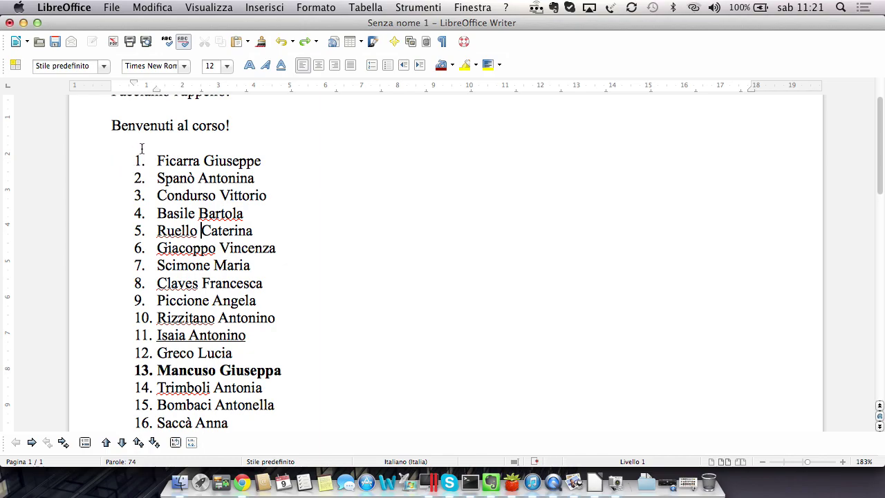
click(149, 159)
drag(149, 159, 299, 339)
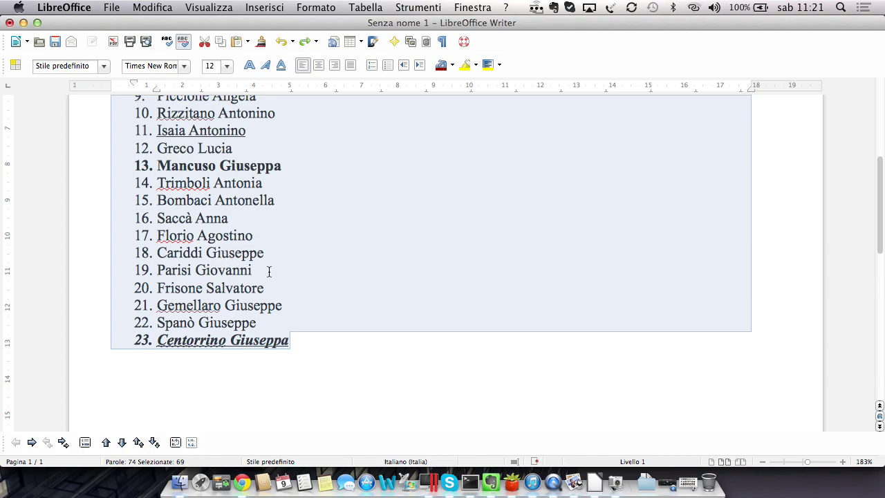
scroll(269, 271, up, 1)
scroll(269, 271, up, 5)
scroll(269, 271, down, 4)
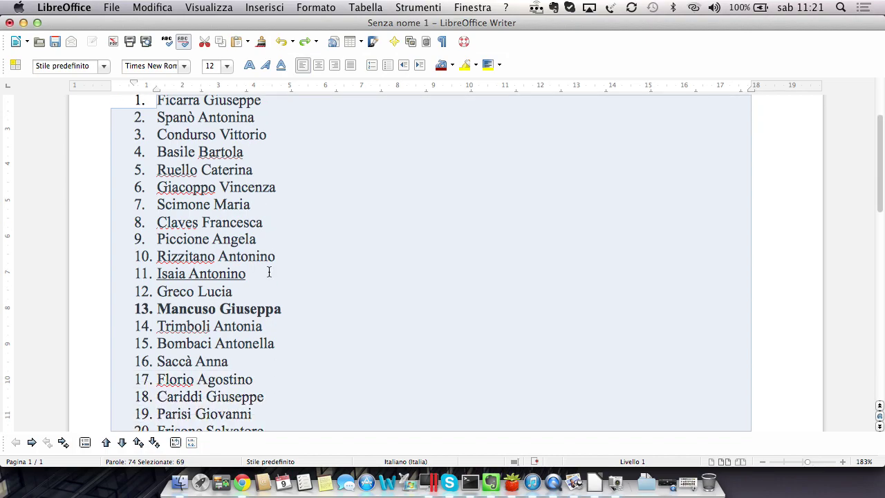
scroll(268, 271, down, 2)
scroll(267, 273, up, 5)
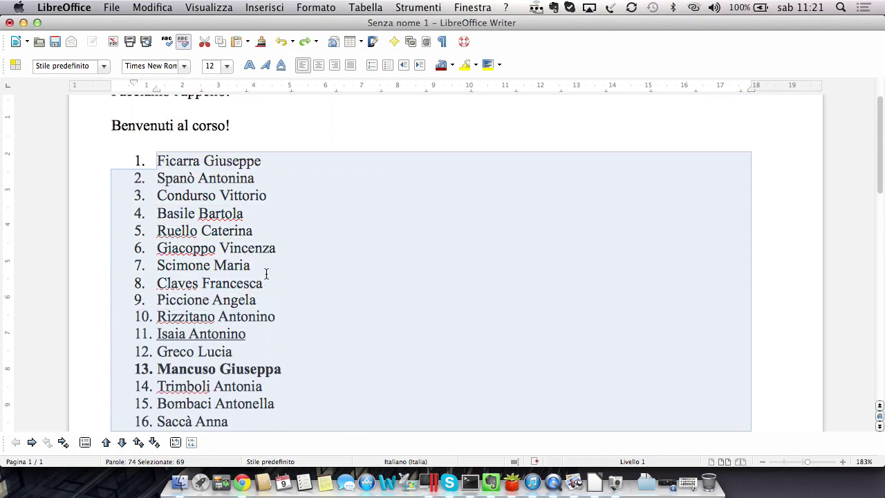
Step: Sort the 23 names with Strumenti > Ordina, Chiave 1 Alfanumerico, Crescente
click(420, 7)
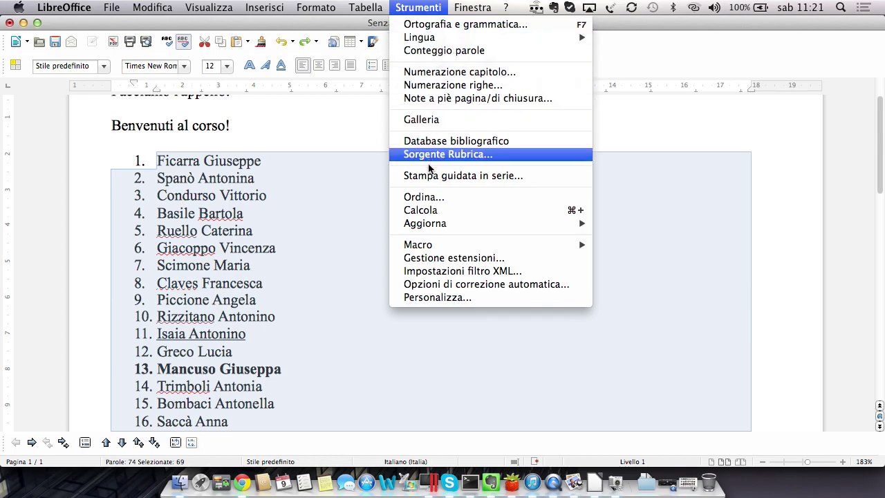
click(426, 200)
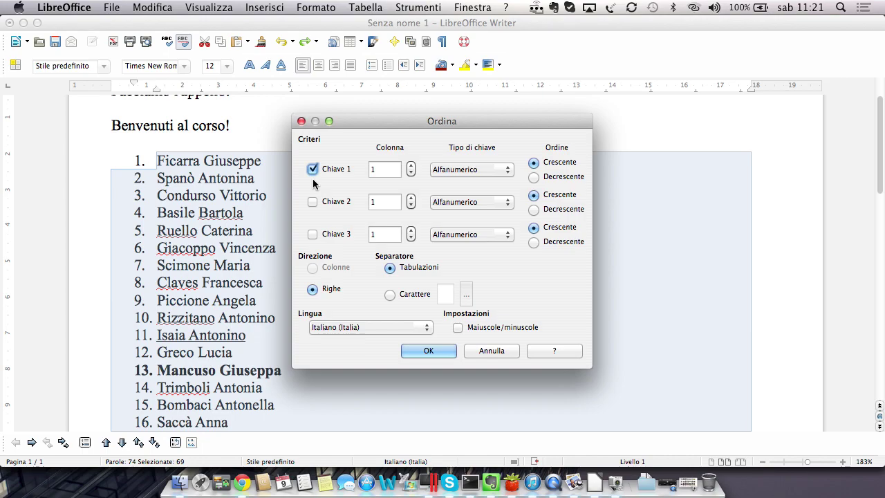
click(505, 171)
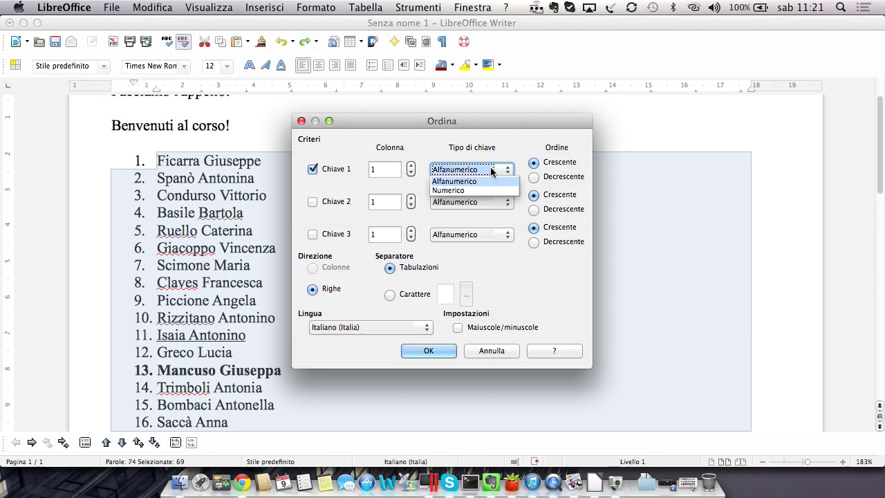
click(505, 170)
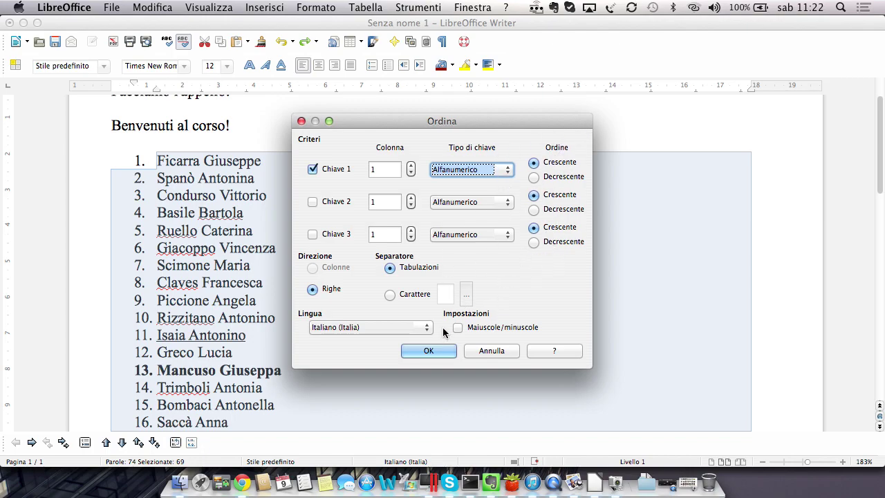
click(428, 351)
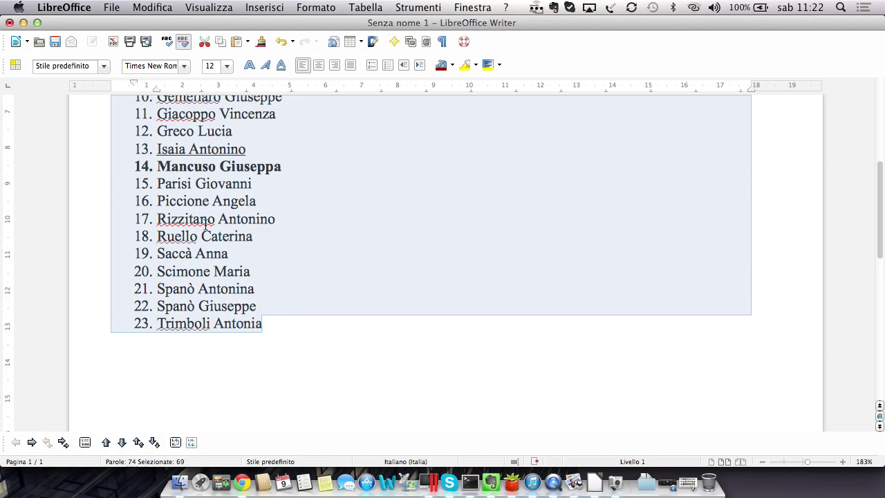
scroll(206, 223, up, 2)
scroll(205, 223, up, 5)
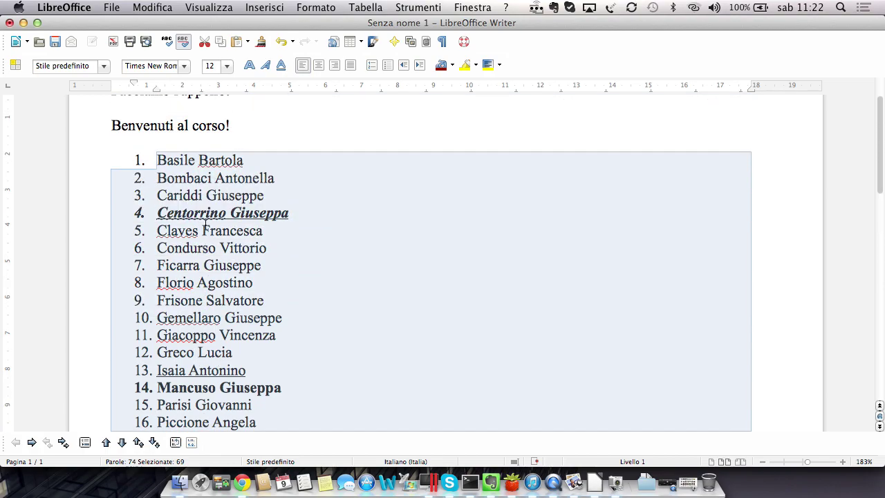
scroll(205, 223, down, 6)
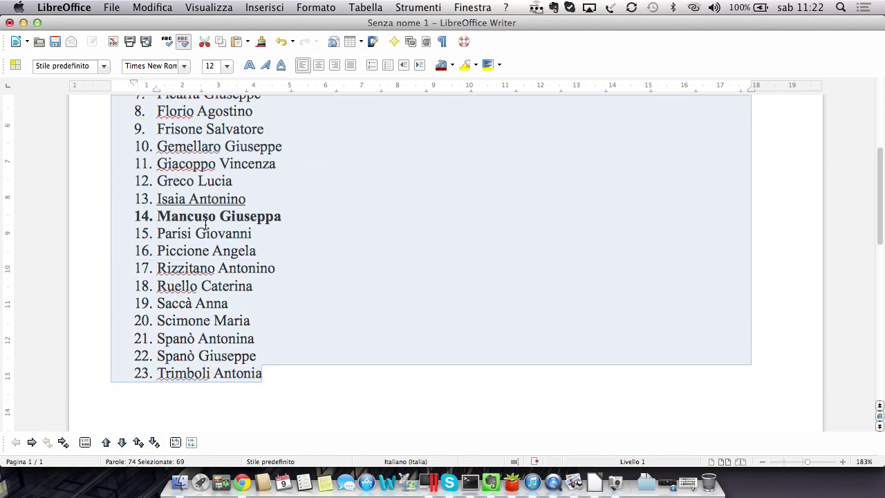
click(205, 228)
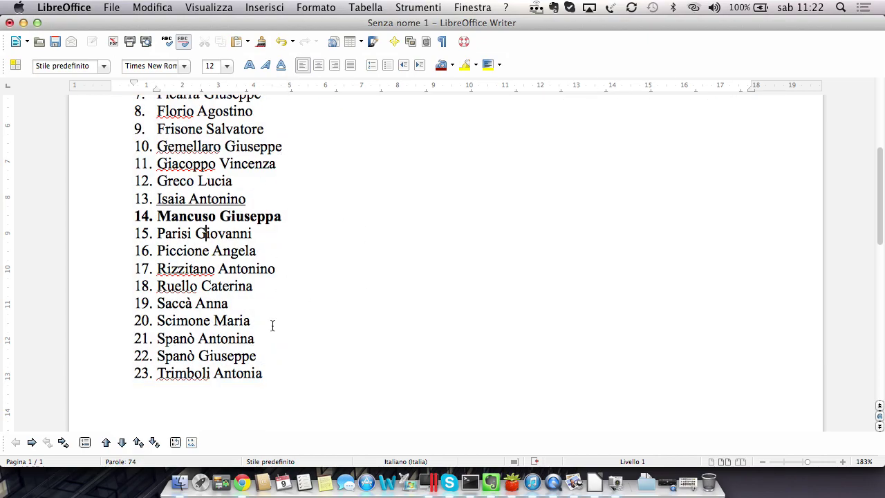
scroll(262, 352, up, 8)
scroll(267, 354, down, 3)
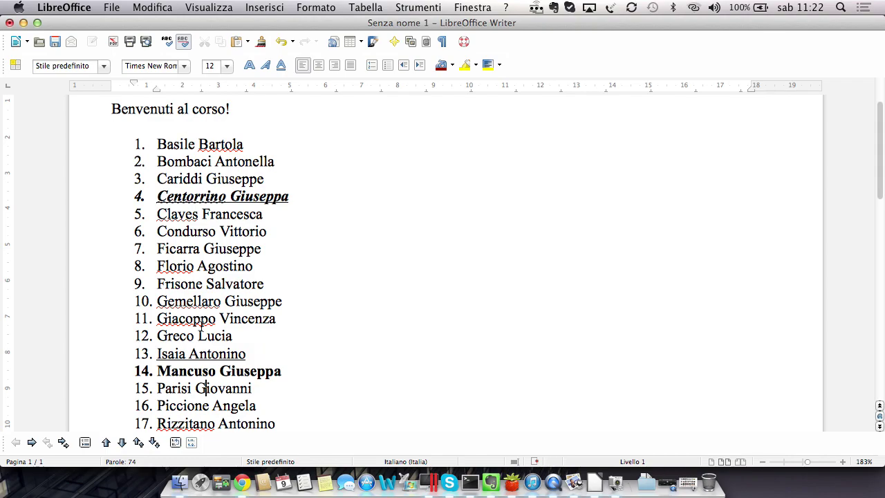
click(118, 143)
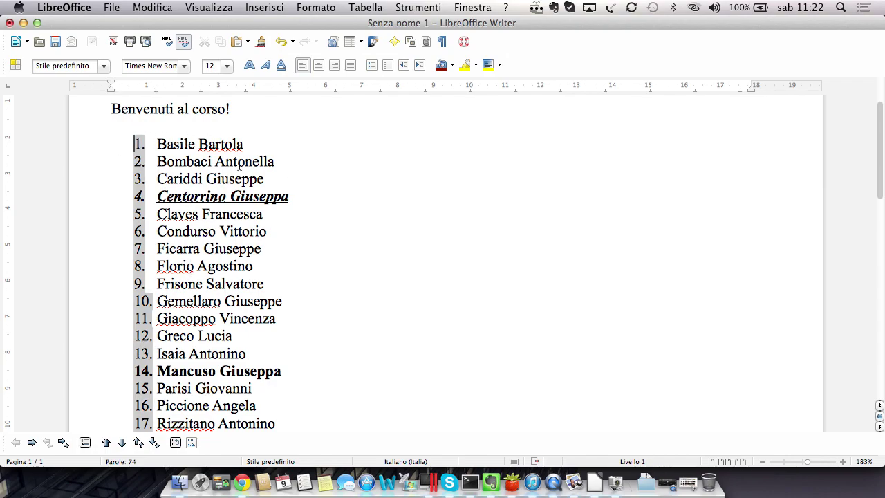
drag(113, 146, 284, 323)
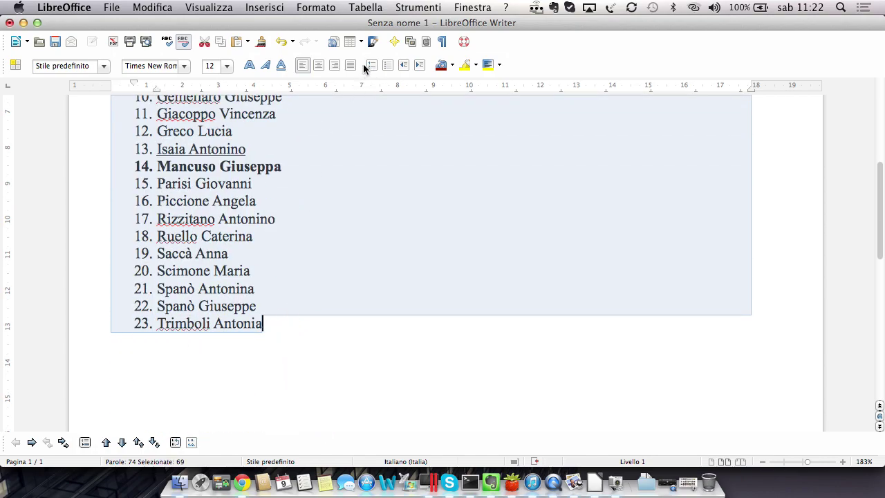
Step: Apply the three-equal-columns preset in Formato > Colonne, splitting items 1–8, 9–16, 17–23
click(264, 7)
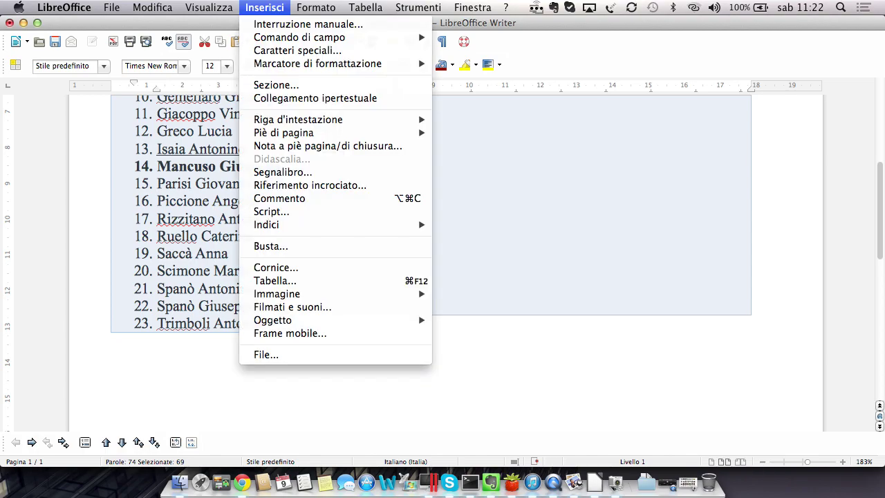
mouse_move(316, 8)
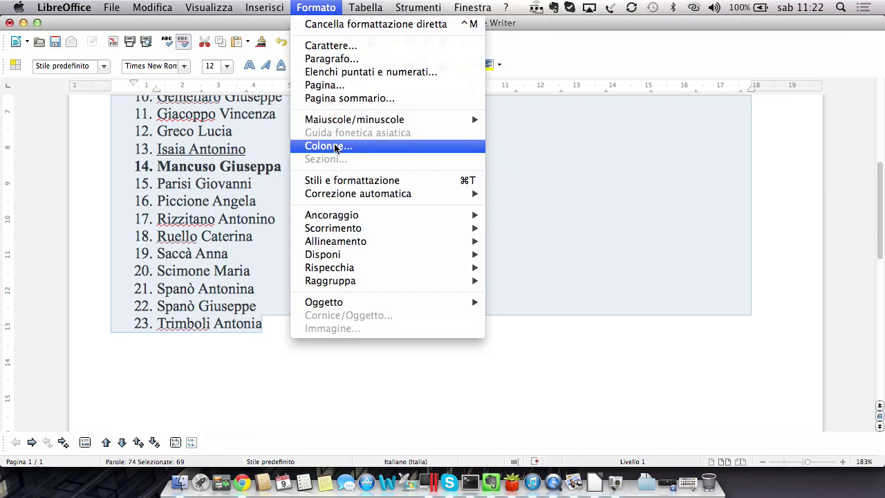
click(336, 147)
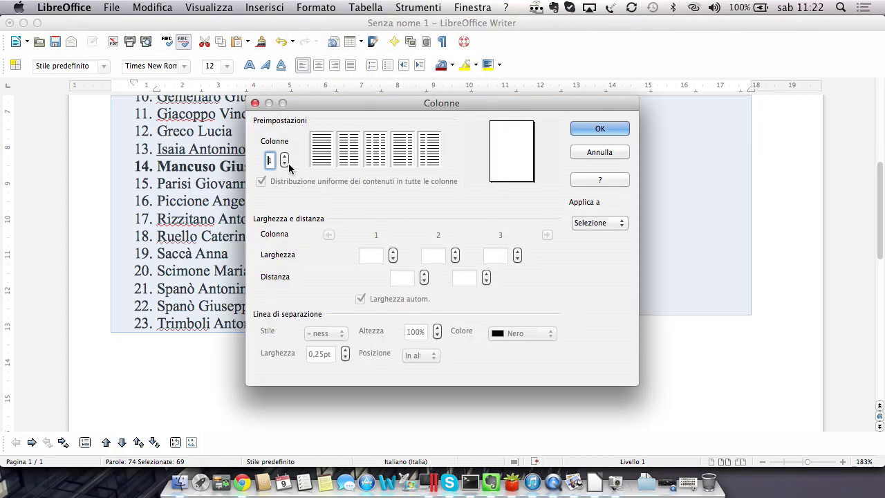
click(347, 159)
click(373, 158)
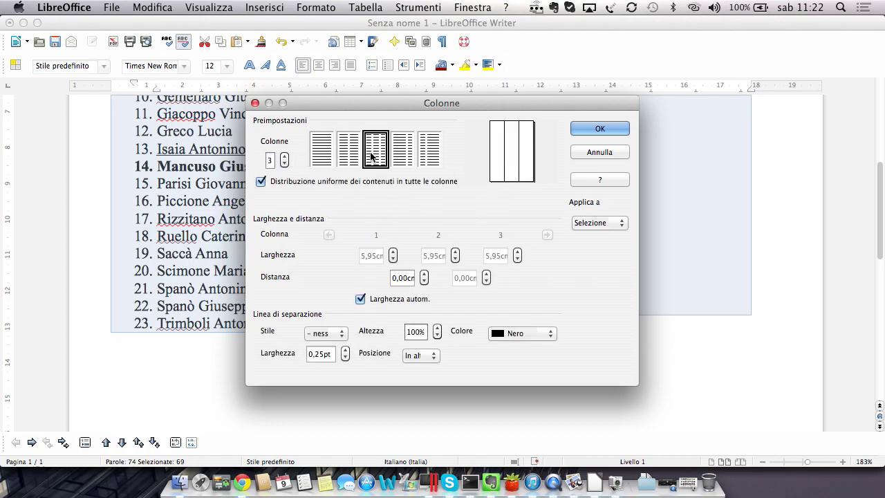
click(398, 153)
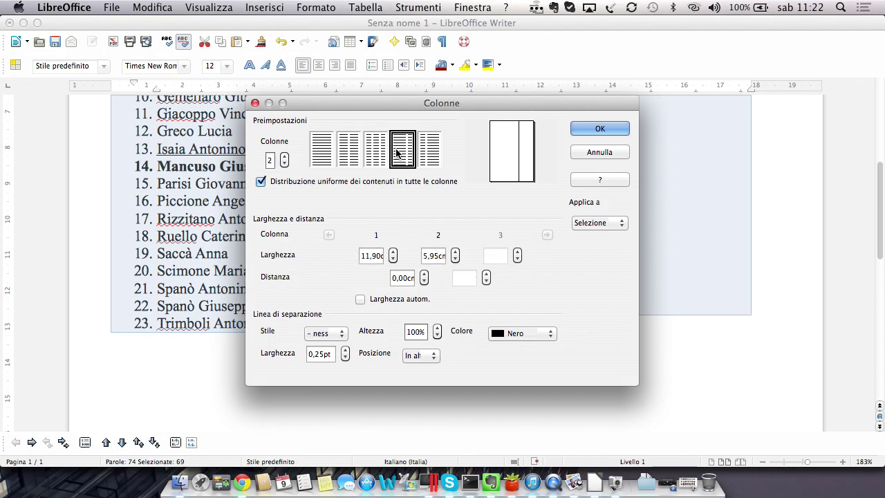
click(430, 157)
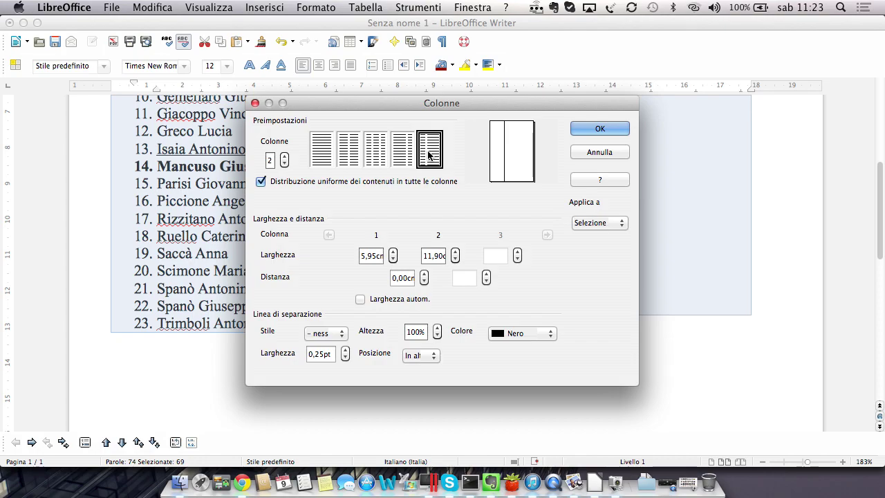
click(354, 152)
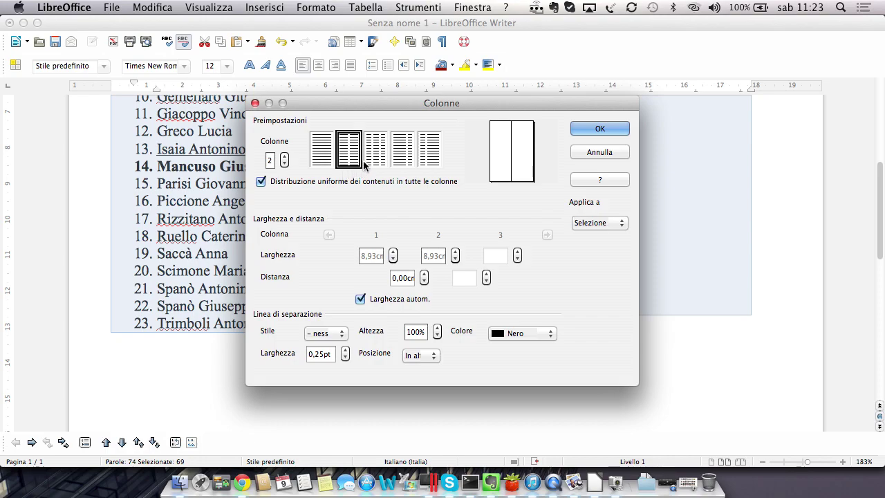
click(364, 164)
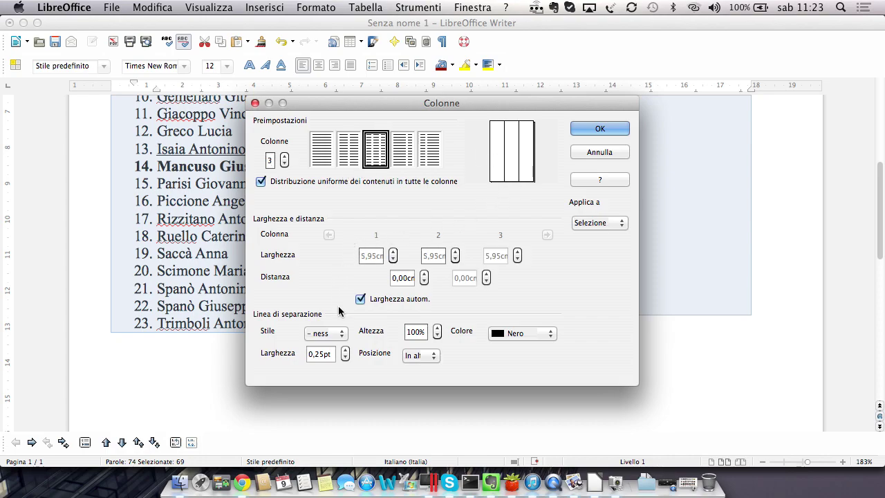
click(593, 127)
scroll(509, 310, up, 3)
click(575, 351)
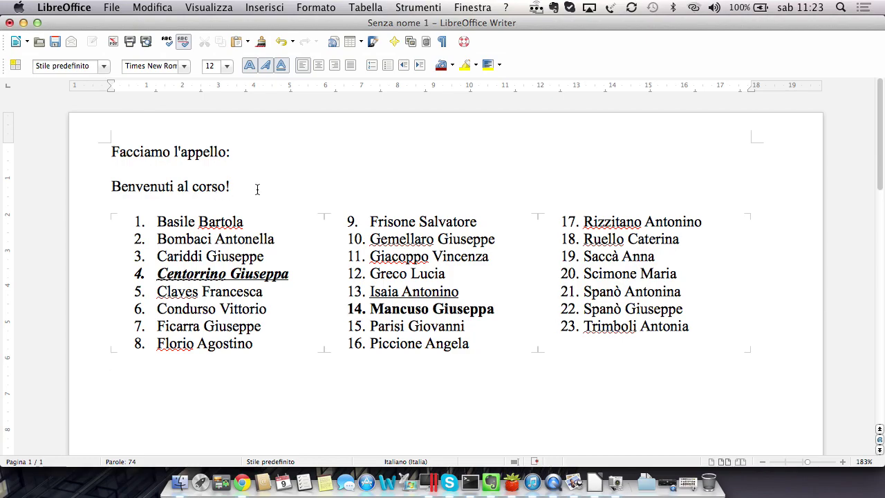
Step: Undo the three-column layout so the 23 sorted names run in one column
scroll(219, 381, down, 5)
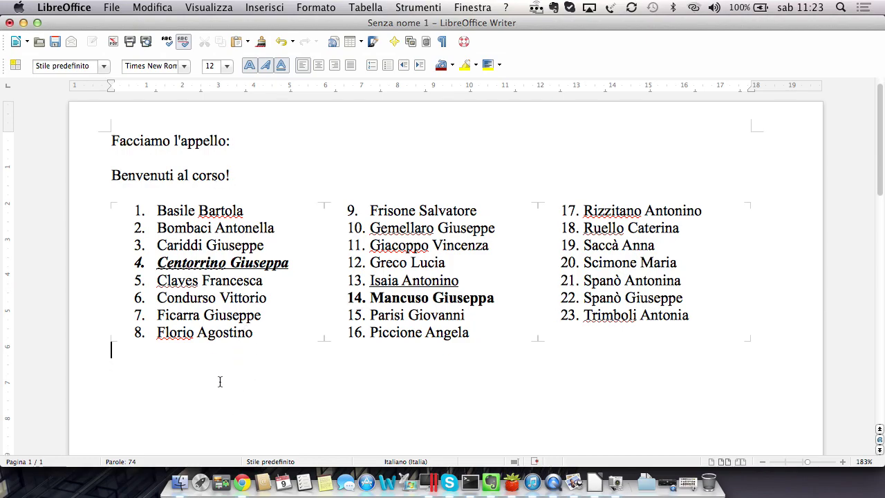
scroll(219, 381, up, 5)
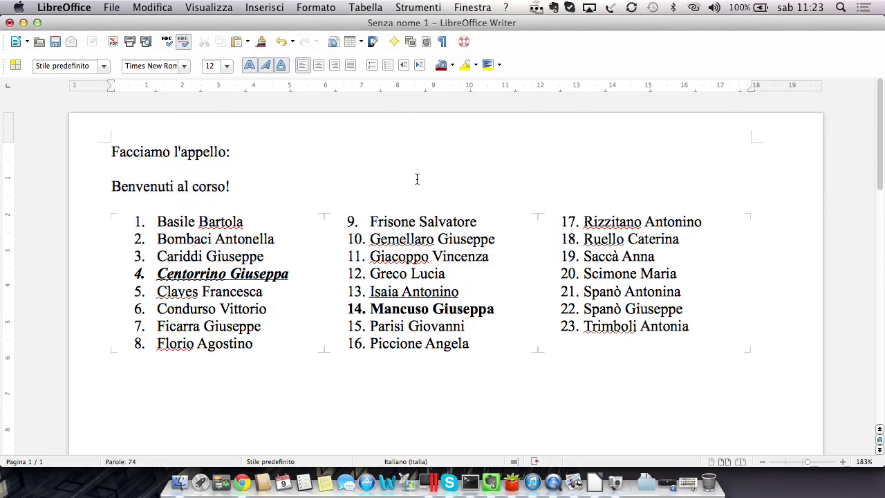
click(328, 218)
click(144, 221)
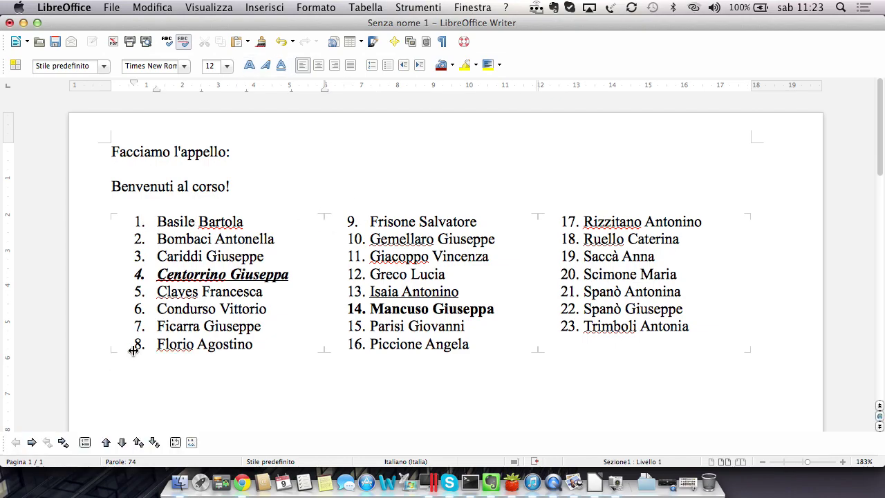
click(316, 8)
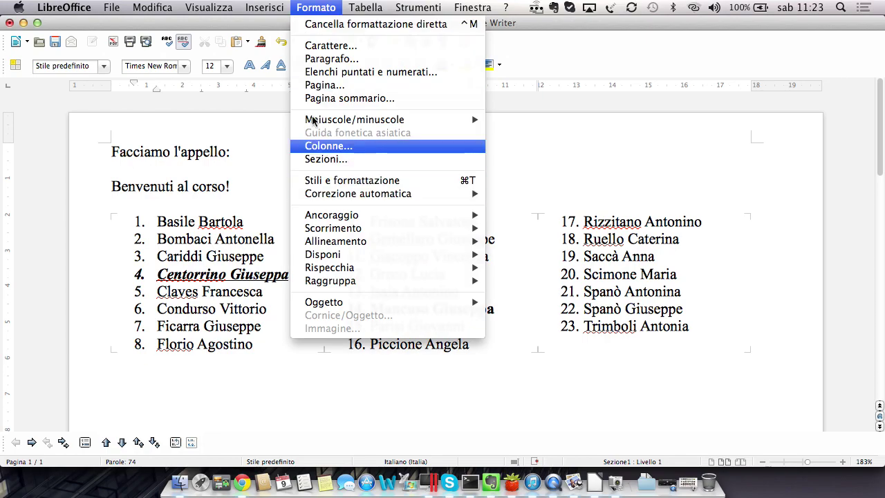
key(Escape)
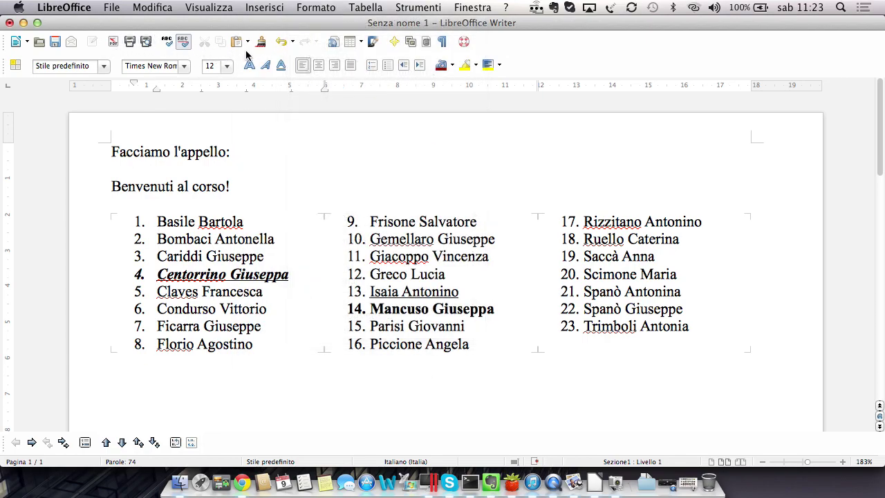
click(283, 43)
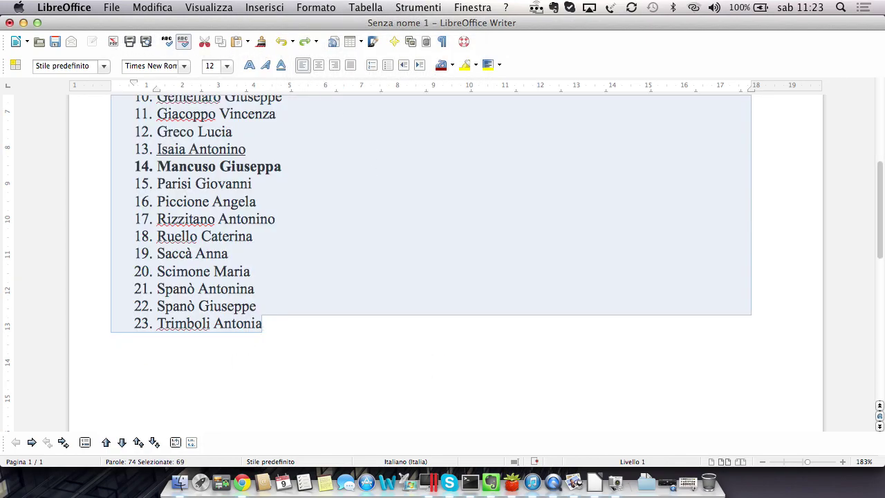
Step: Apply the 2-column preset to the list, giving items 1–12 left and 13–23 right
click(365, 8)
mouse_move(316, 7)
click(325, 146)
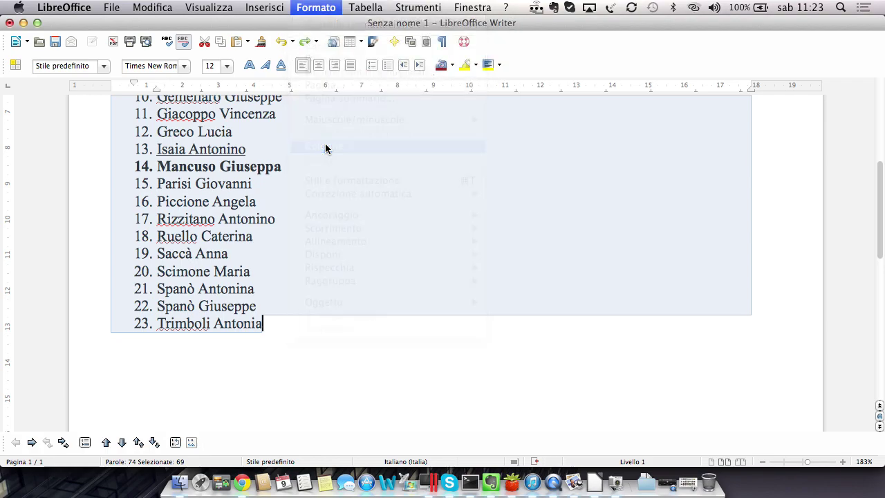
click(193, 232)
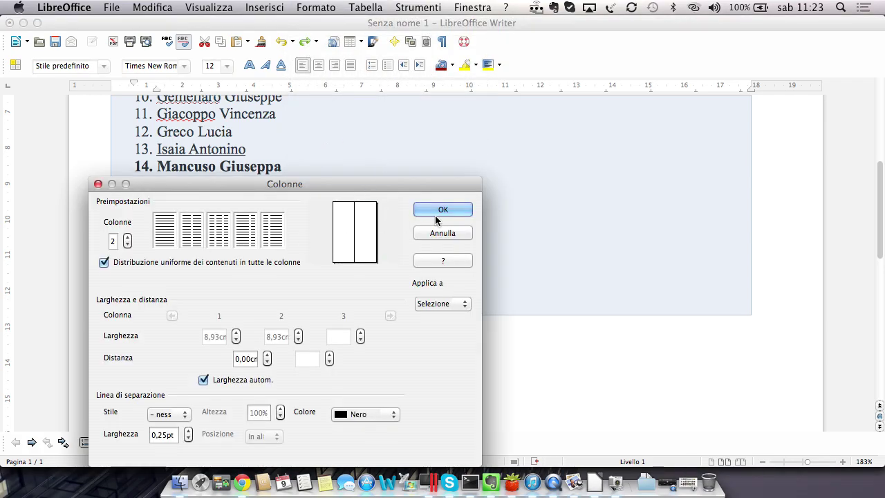
click(435, 211)
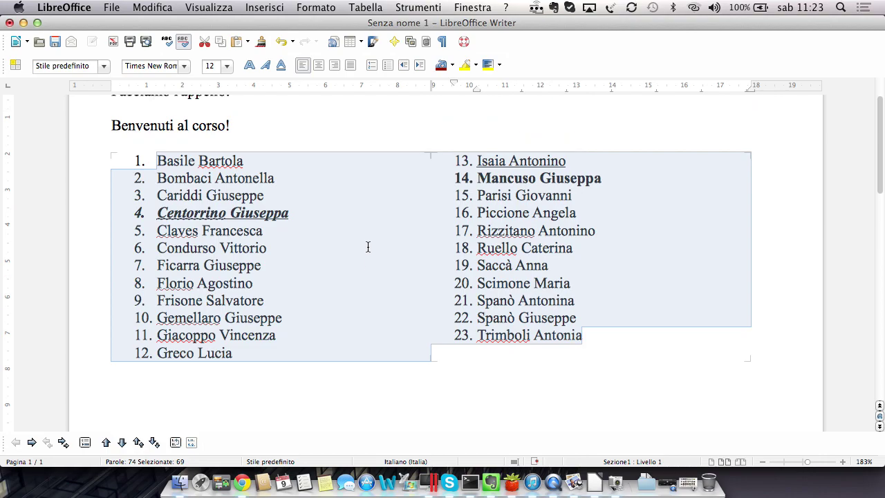
click(360, 393)
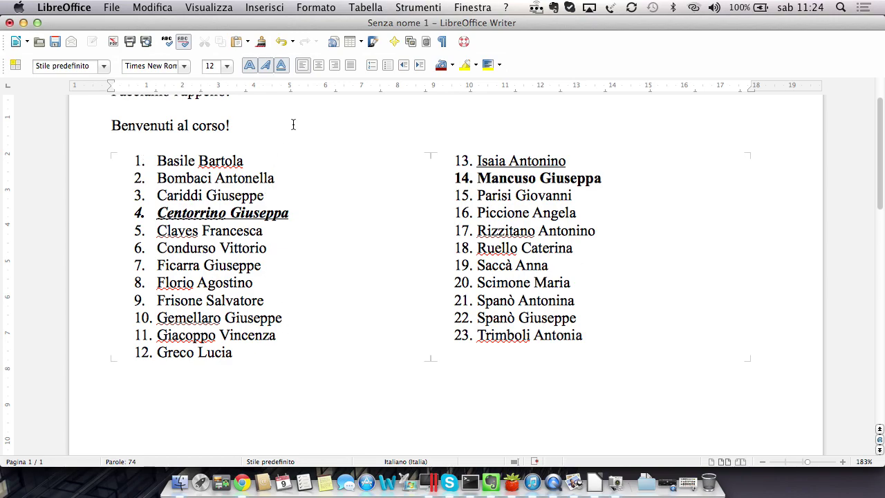
click(157, 161)
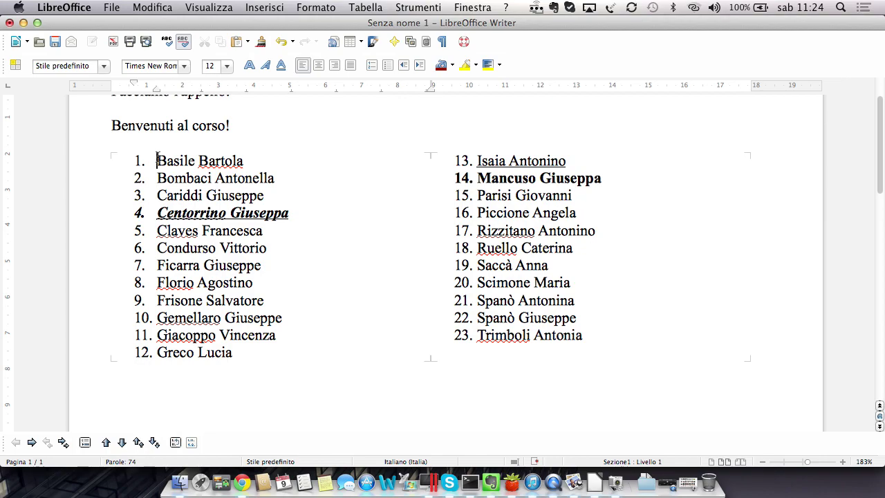
click(158, 160)
key(Return)
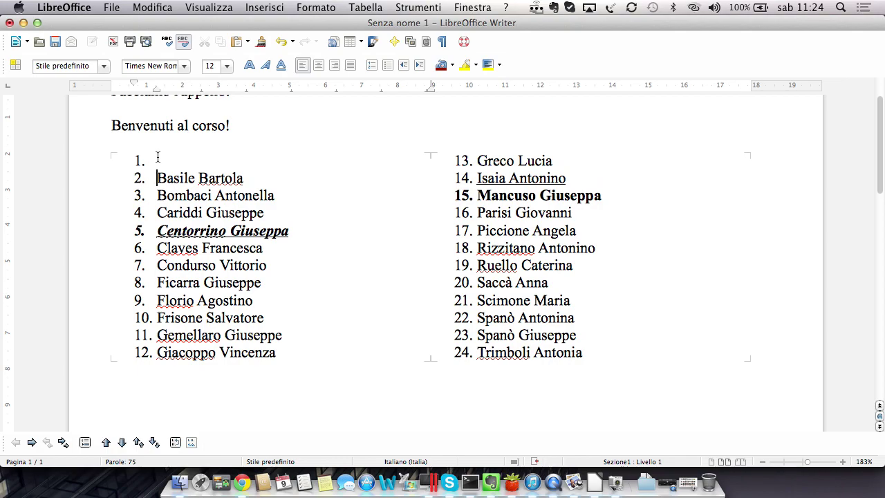
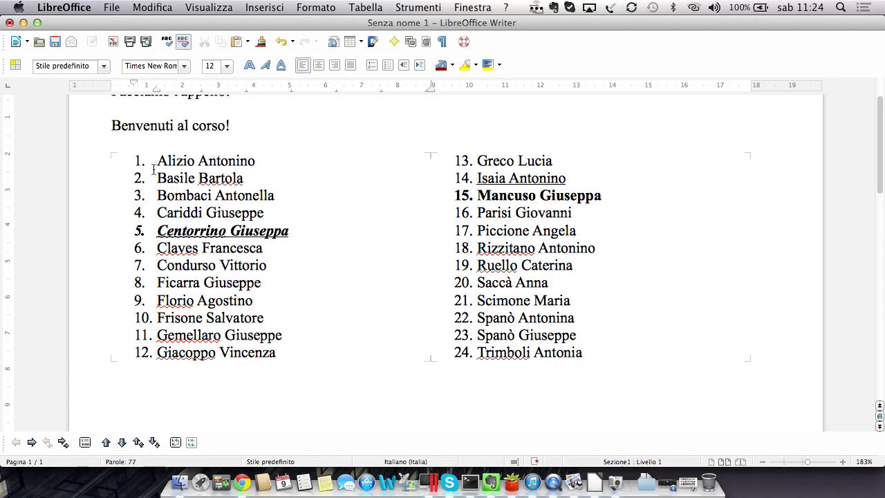
drag(147, 159, 590, 352)
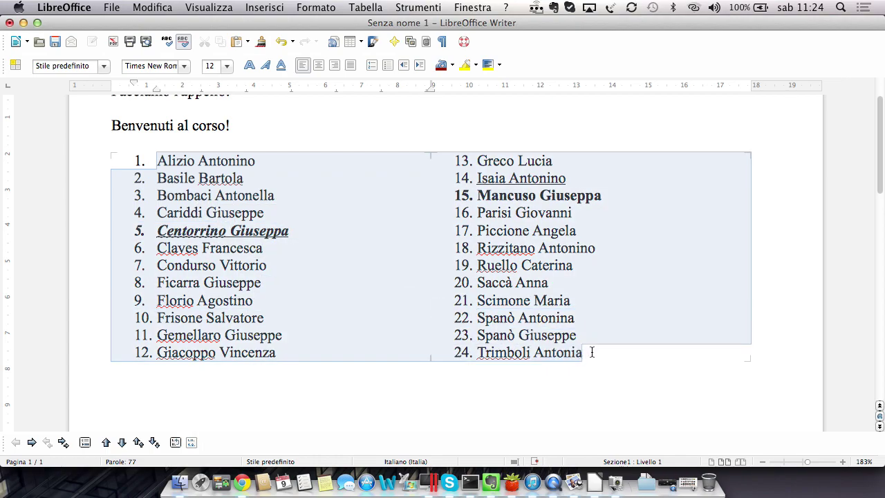
click(562, 277)
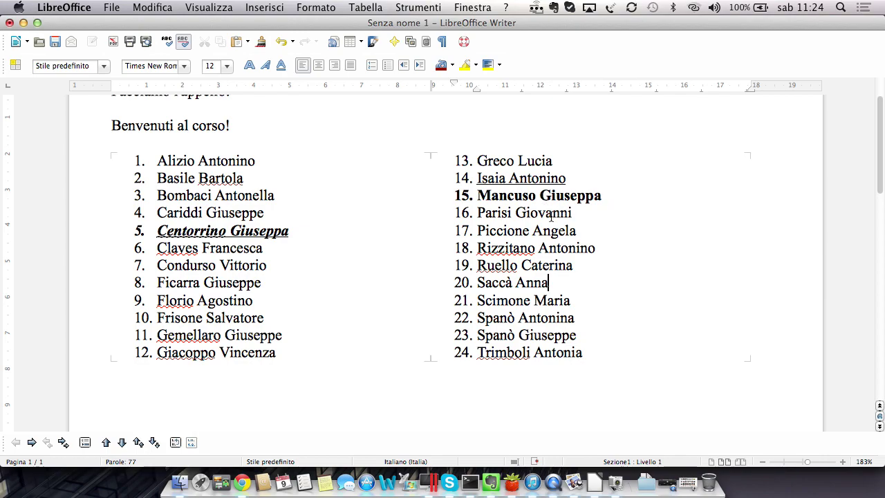
click(600, 345)
key(Return)
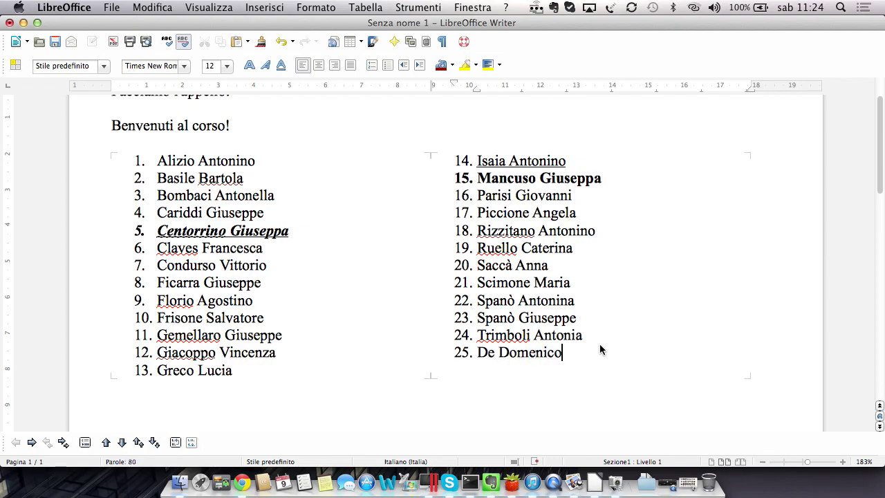
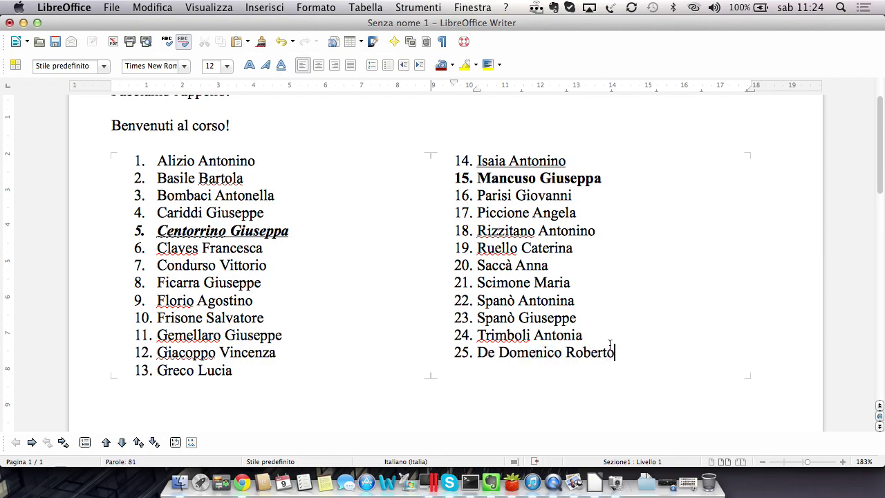
triple_click(614, 353)
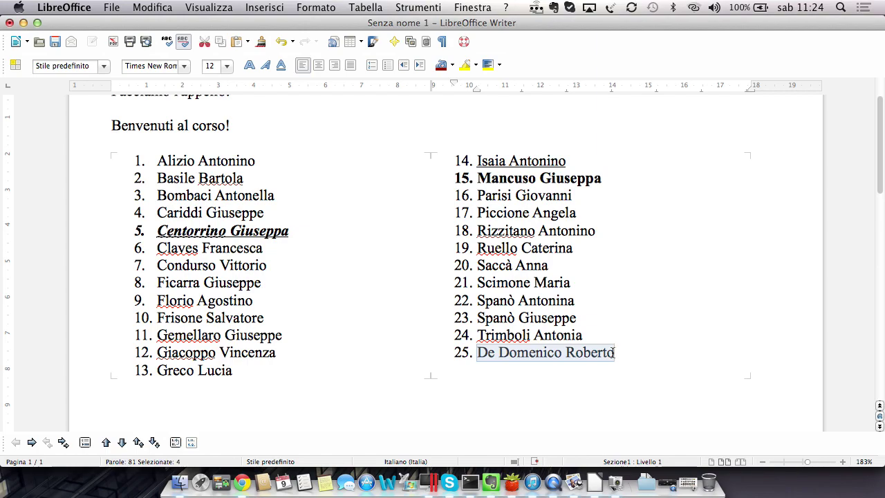
click(590, 353)
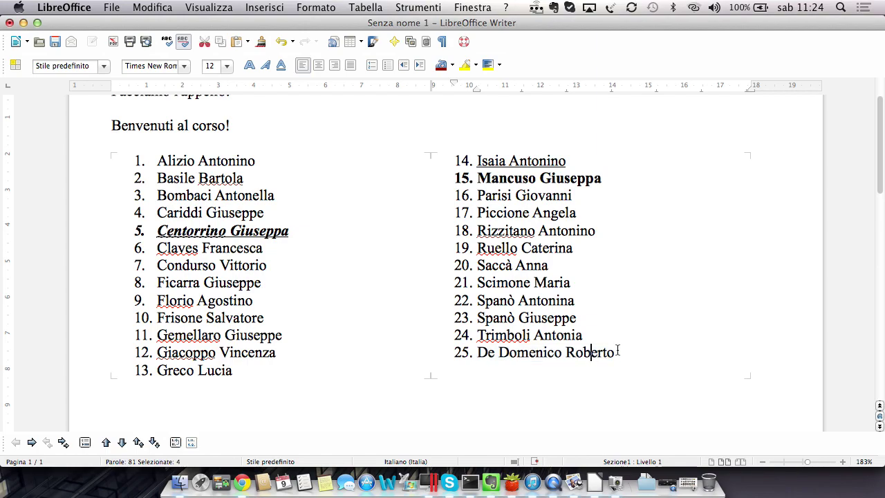
right_click(634, 347)
key(Escape)
drag(614, 352, 578, 353)
drag(577, 353, 475, 354)
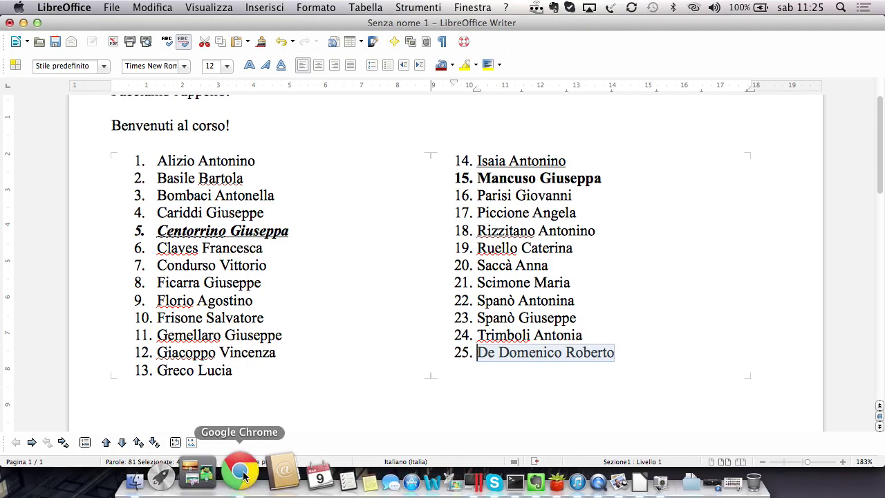
click(614, 352)
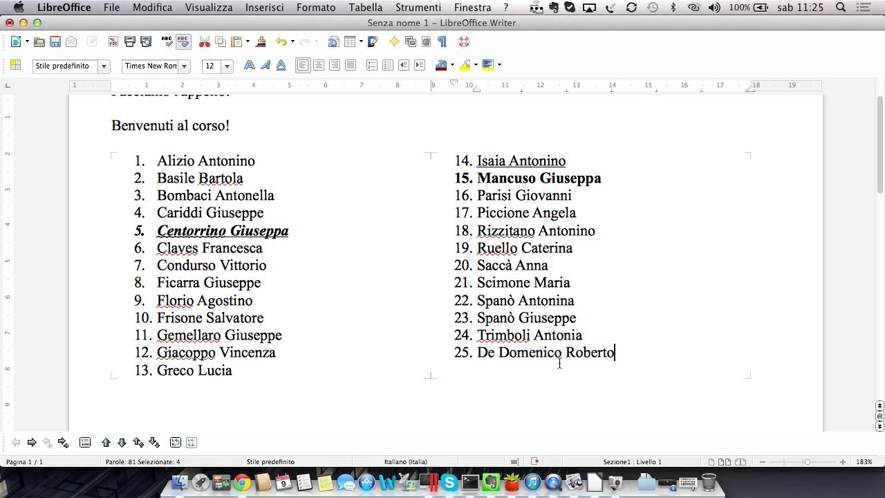
drag(615, 352, 472, 353)
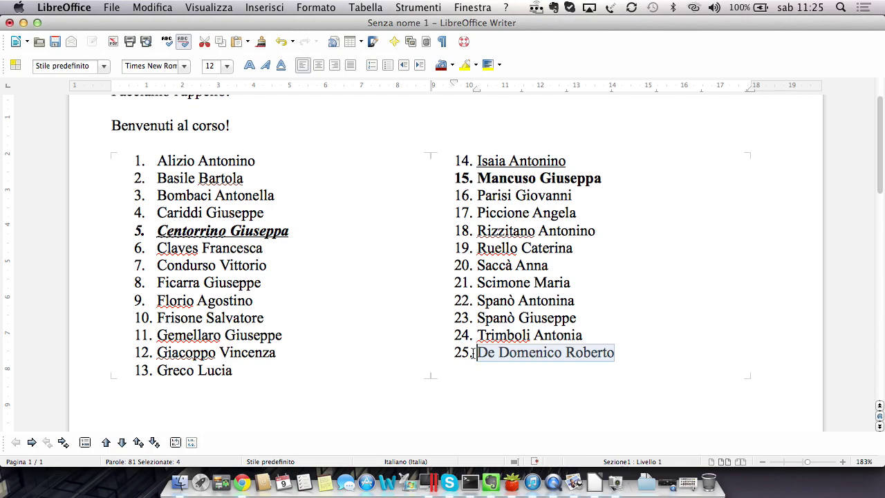
key(BackSpace)
key(BackSpace)
key(BackSpace)
key(BackSpace)
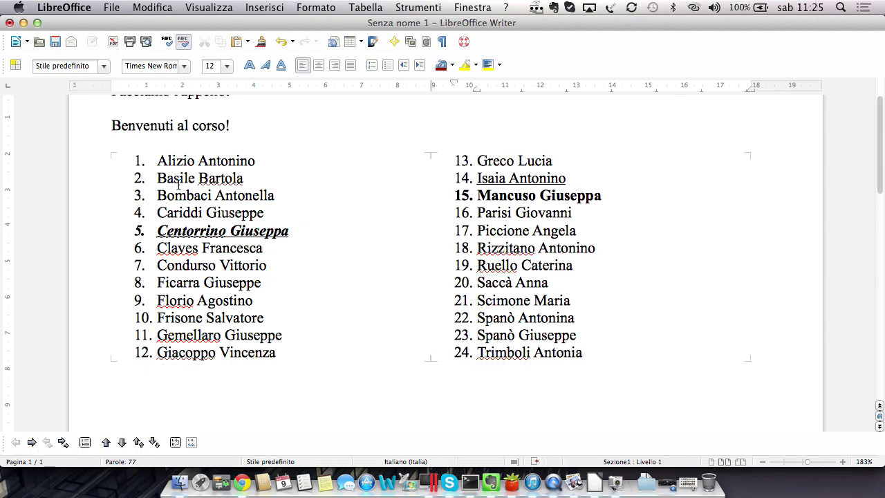
scroll(143, 168, up, 2)
scroll(142, 159, down, 3)
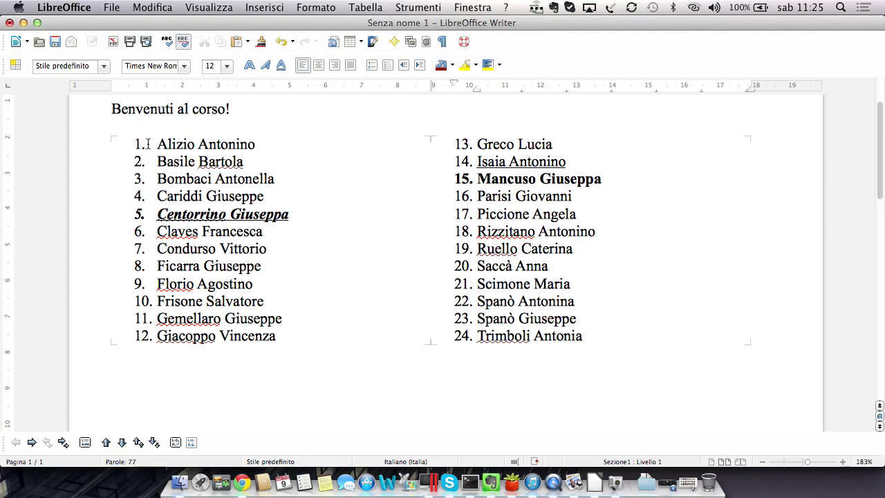
Step: Select all 24 items and set 1,00 cm paragraph spacing above and below
click(149, 144)
drag(148, 144, 665, 338)
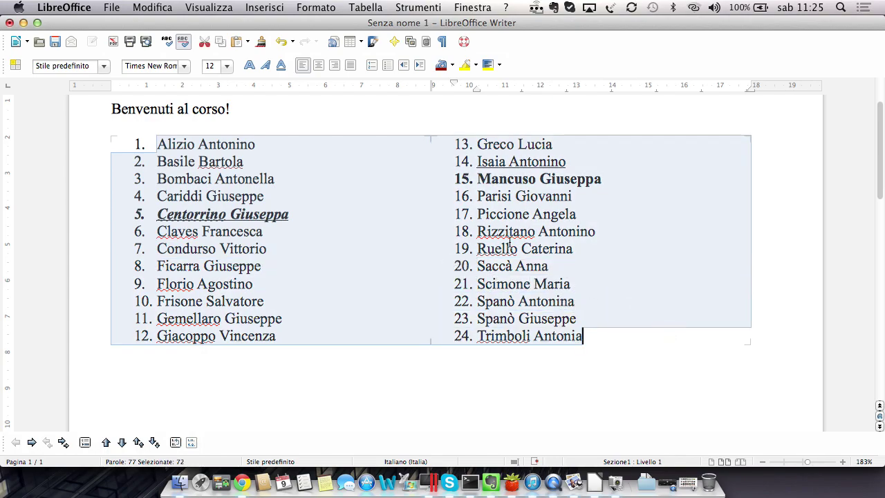
click(316, 7)
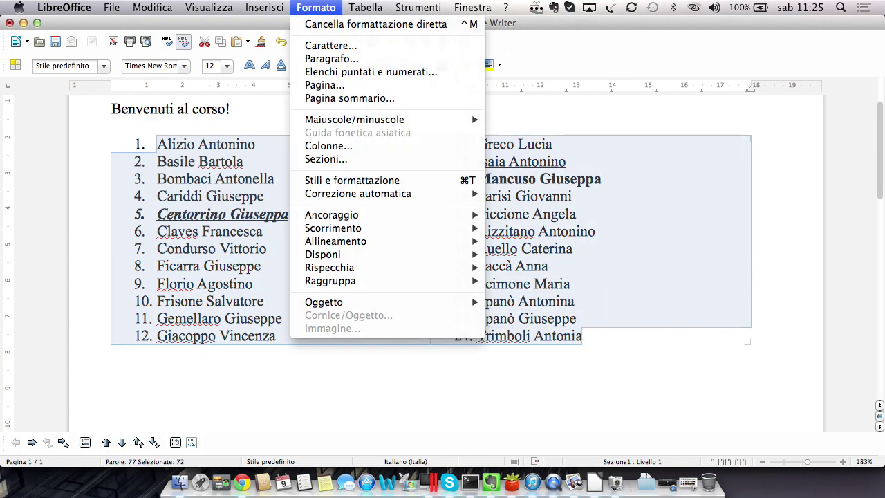
click(327, 60)
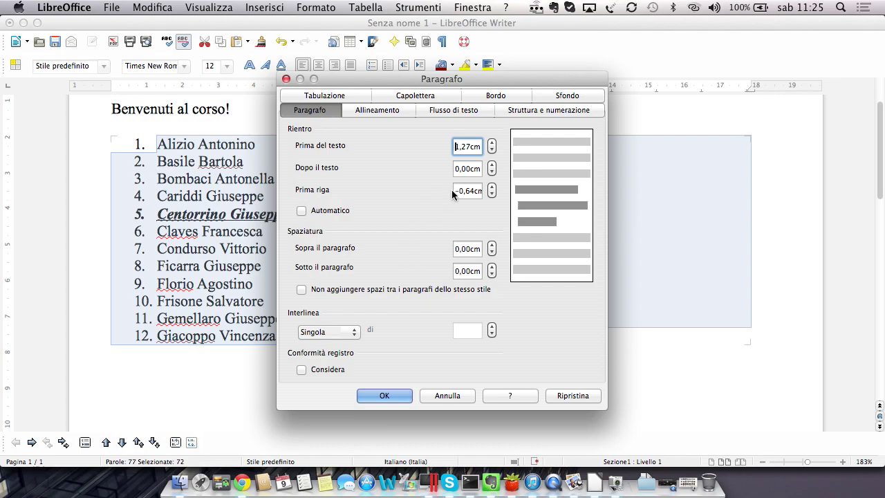
click(491, 269)
click(492, 267)
double_click(461, 272)
text(1)
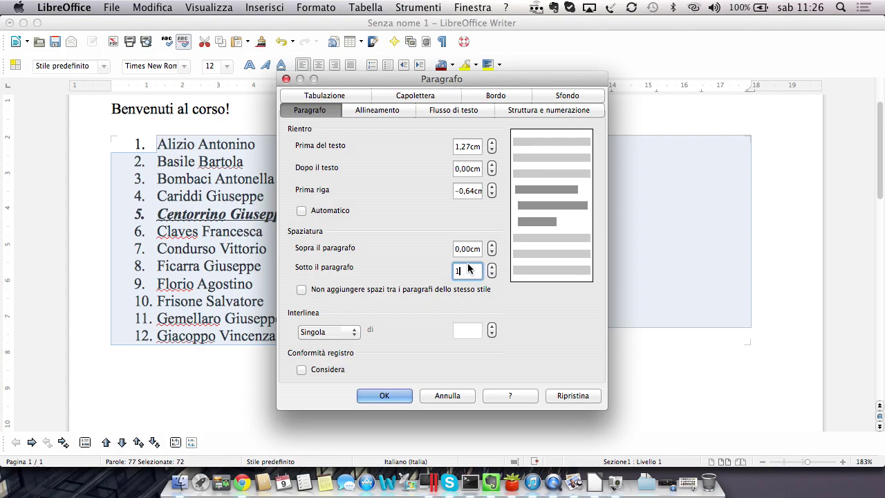
double_click(468, 249)
text(1)
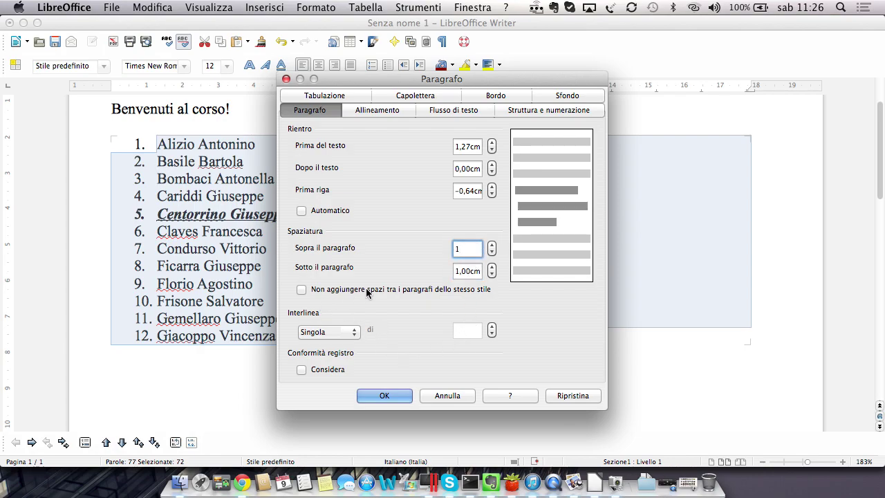
click(467, 270)
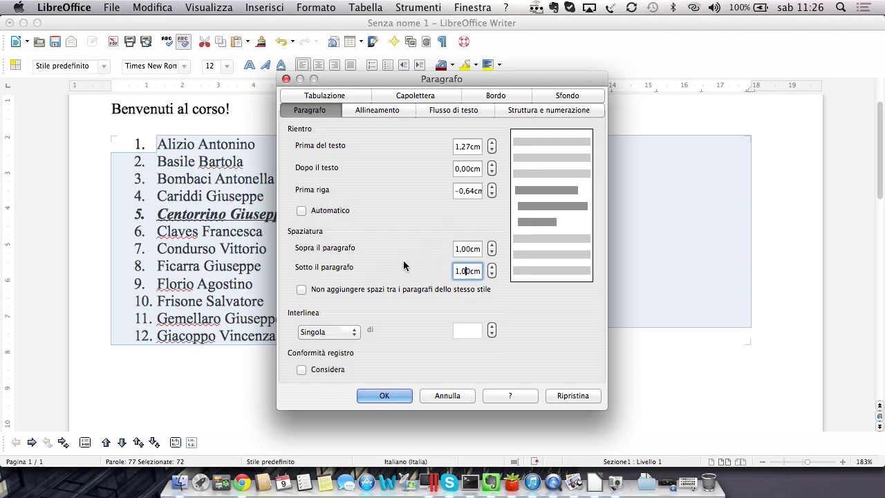
Step: Set the list's line spacing to '1,5 righe' and apply
click(351, 333)
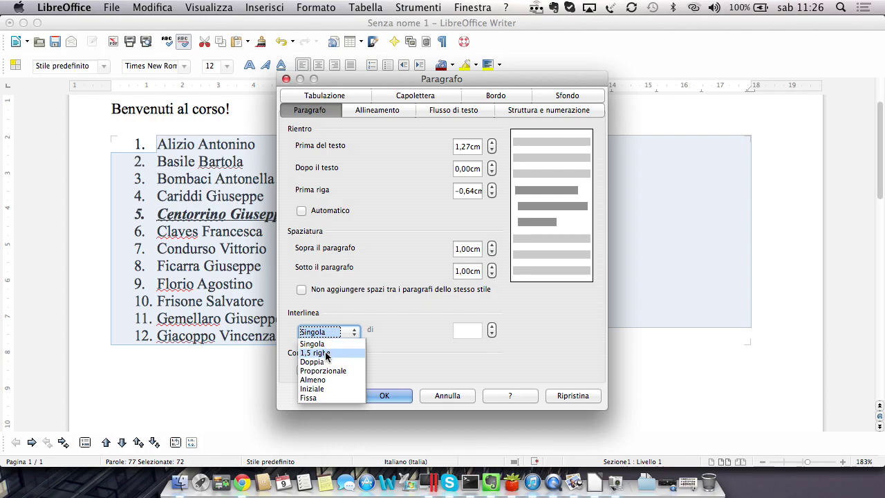
click(328, 353)
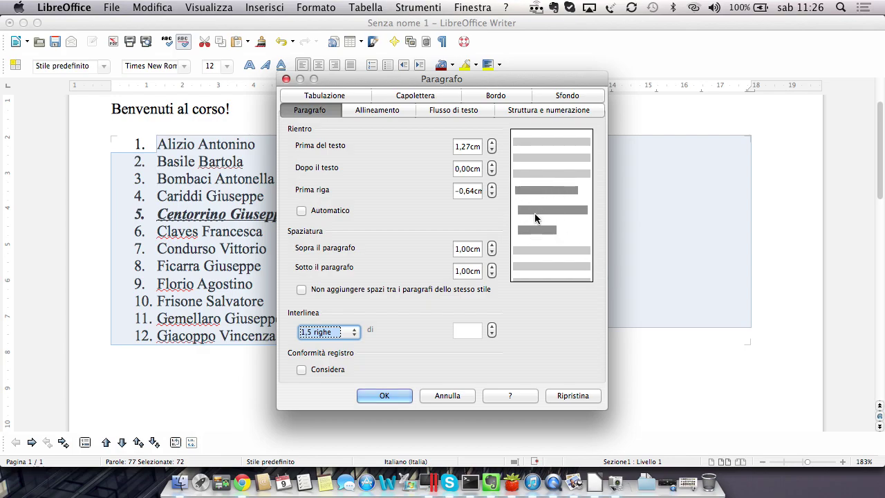
key(Down)
key(Down)
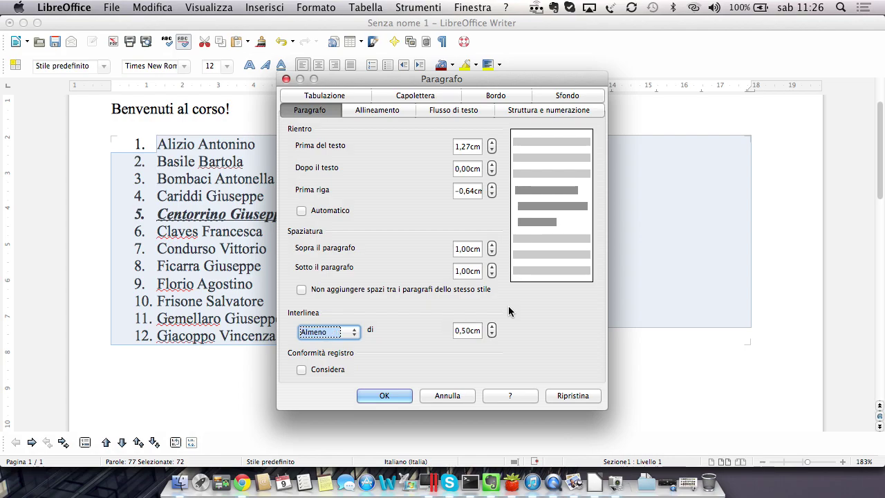
key(Down)
key(Down)
key(Down)
click(349, 333)
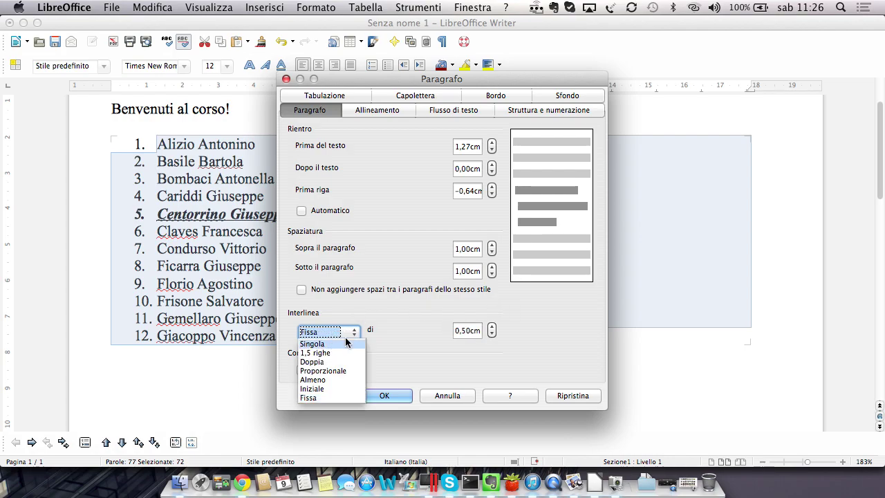
click(330, 352)
click(383, 396)
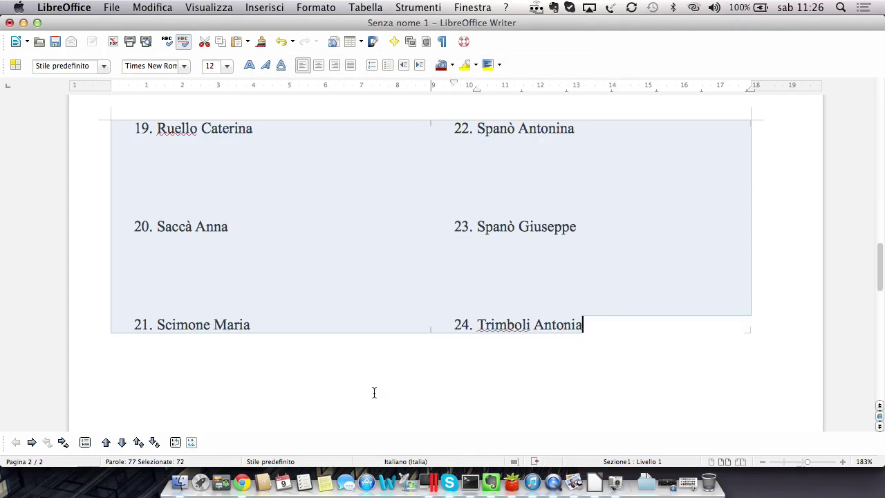
Step: Undo the paragraph spacing change and place the cursor on the empty line below the list
scroll(438, 247, up, 3)
scroll(438, 246, up, 15)
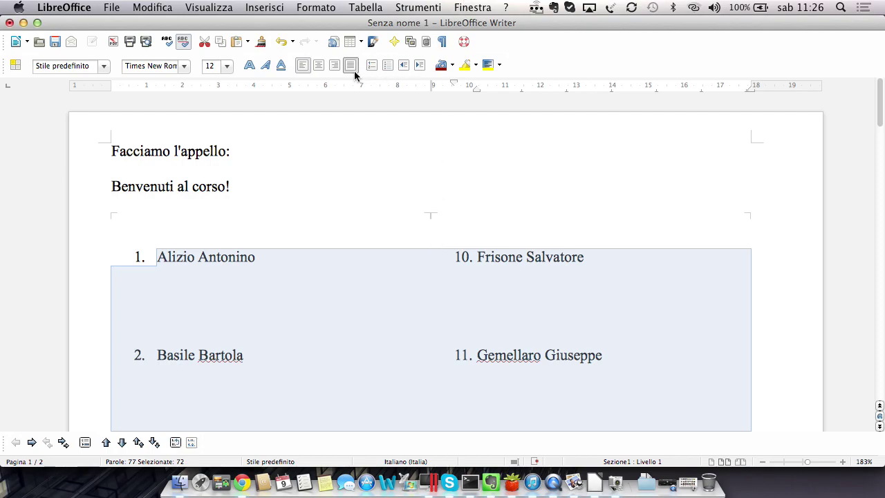
click(281, 43)
click(293, 355)
scroll(293, 355, down, 3)
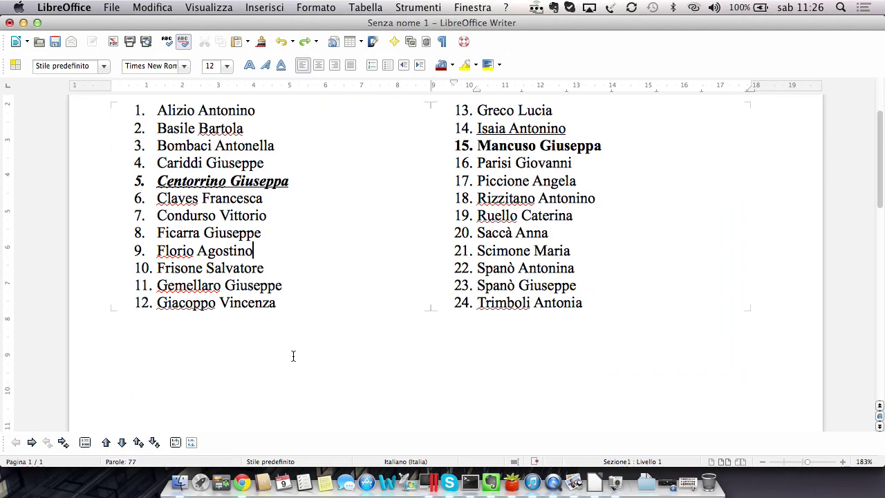
click(464, 334)
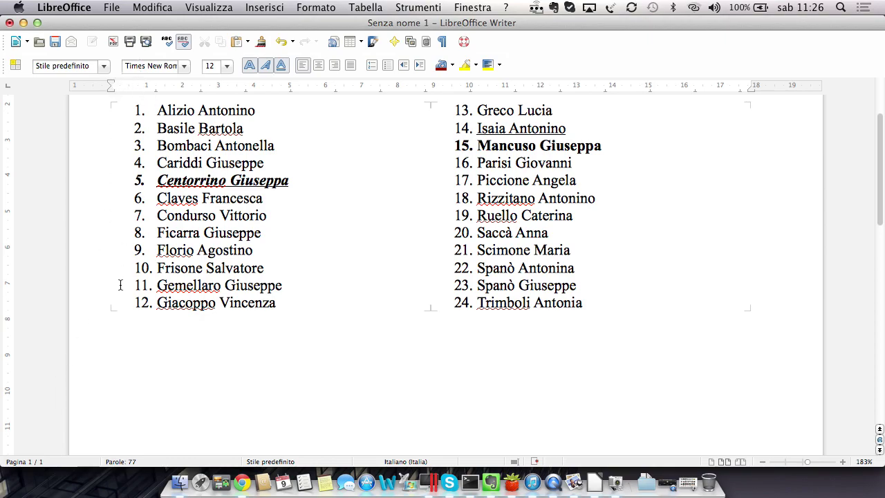
scroll(120, 284, up, 3)
scroll(120, 285, down, 4)
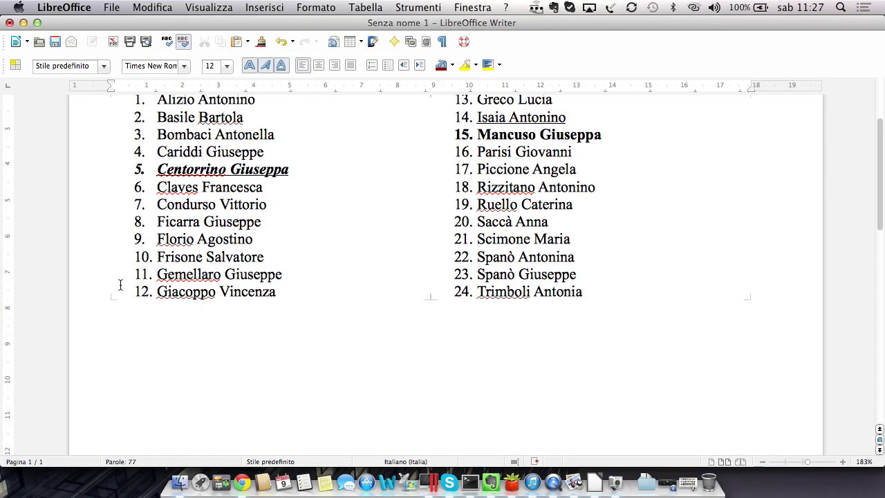
Step: Type the heading 'Cosa abbiamo fatto:' below the list, fixing typos, and start a new line
text(C)
key(BackSpace)
text(Cosa abbioa)
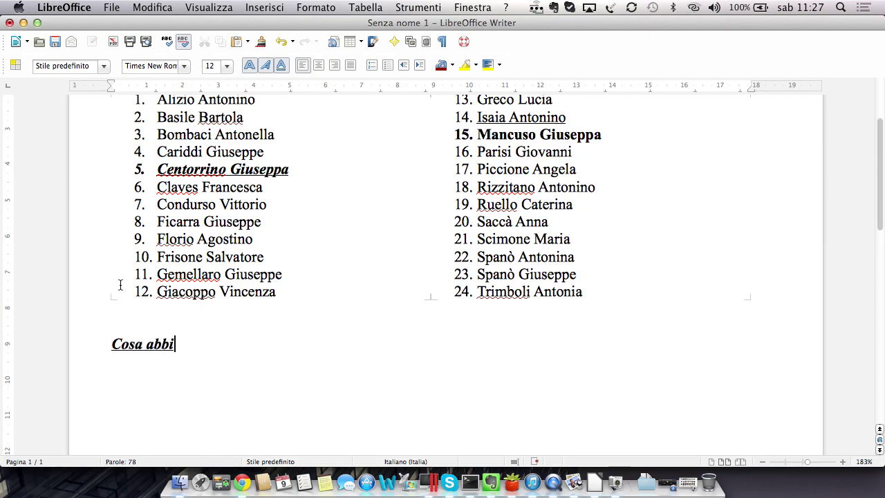
key(BackSpace)
key(BackSpace)
text(amo fatto:)
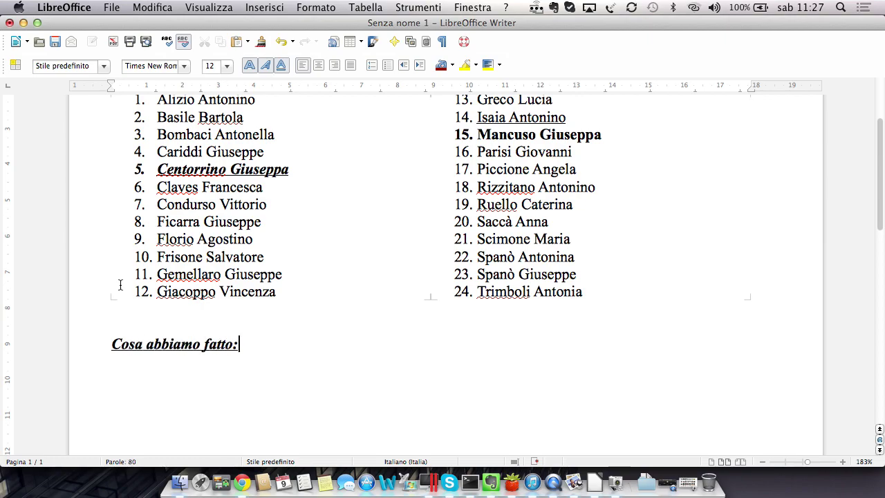
key(Return)
key(Return)
click(111, 346)
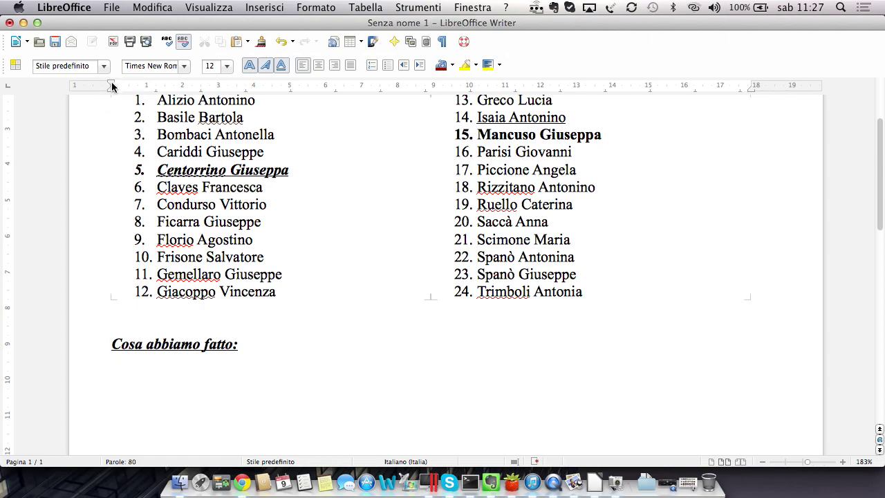
Step: Indent the first line and begin the summary 'Oggi abbiamo visto come si usa l'elaboratore testi…'
drag(112, 84, 144, 84)
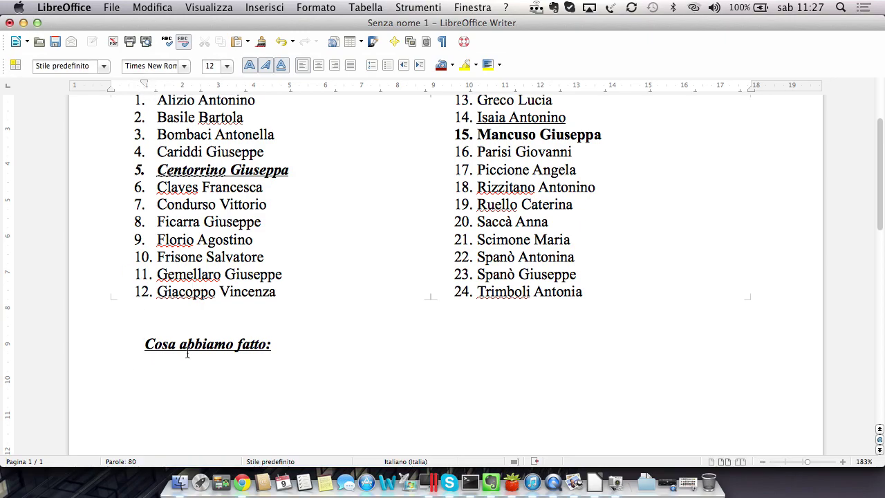
click(290, 346)
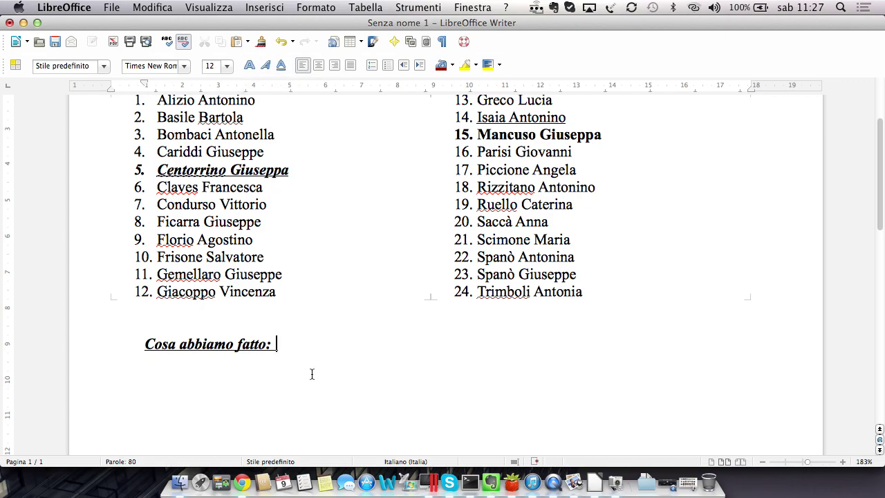
text(A)
key(BackSpace)
text(Oggi abbiamo visto co)
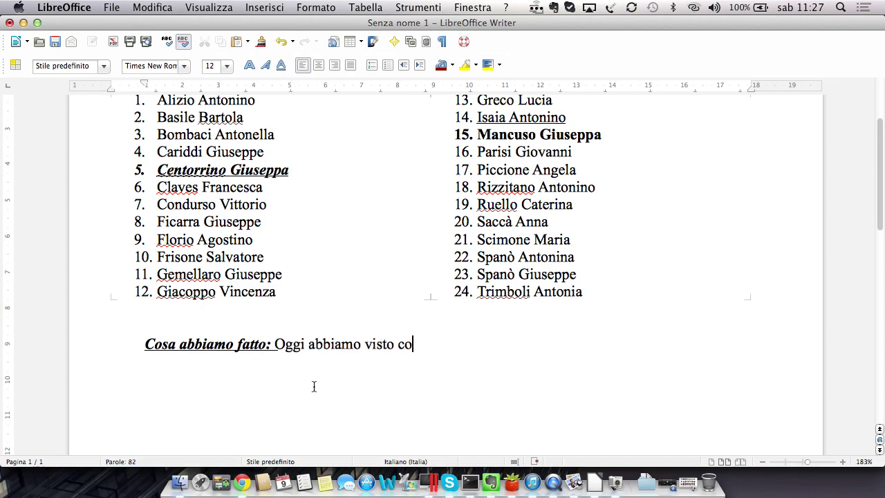
text(me si usa il foglio )
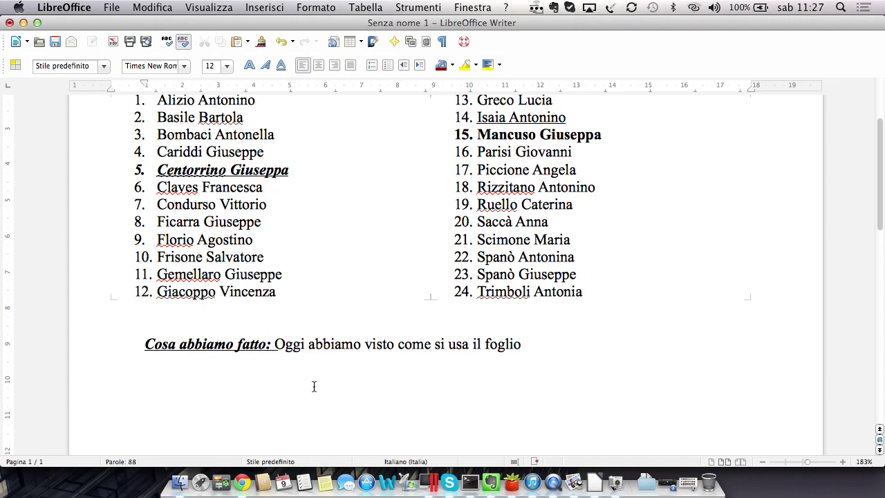
text(d)
key(BackSpace)
text(ele)
key(BackSpace)
key(BackSpace)
key(BackSpace)
key(BackSpace)
key(BackSpace)
key(BackSpace)
key(BackSpace)
key(BackSpace)
key(BackSpace)
key(BackSpace)
key(BackSpace)
key(BackSpace)
text(l'elaboratore tes)
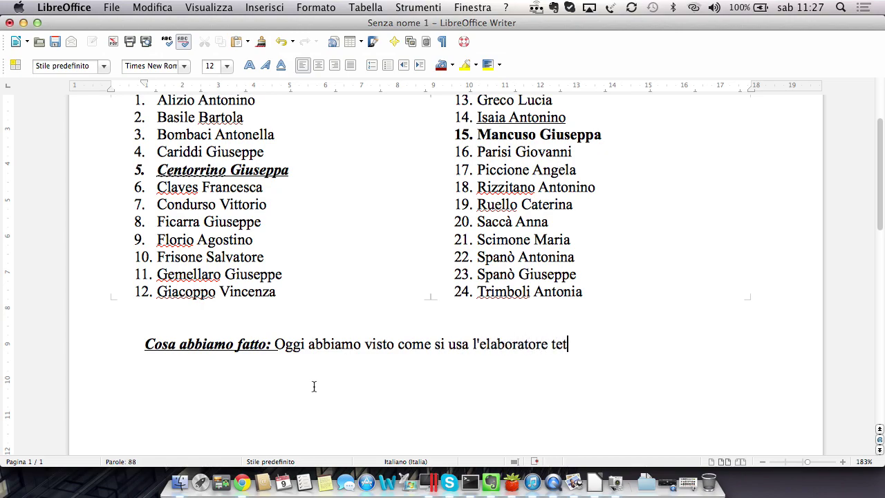
text(ti e abbiamo visto i)
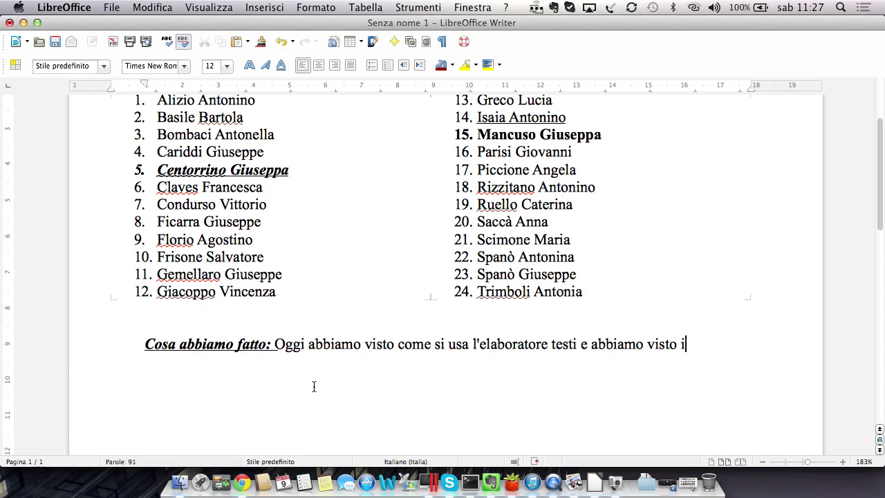
key(BackSpace)
key(BackSpace)
text(le principali o)
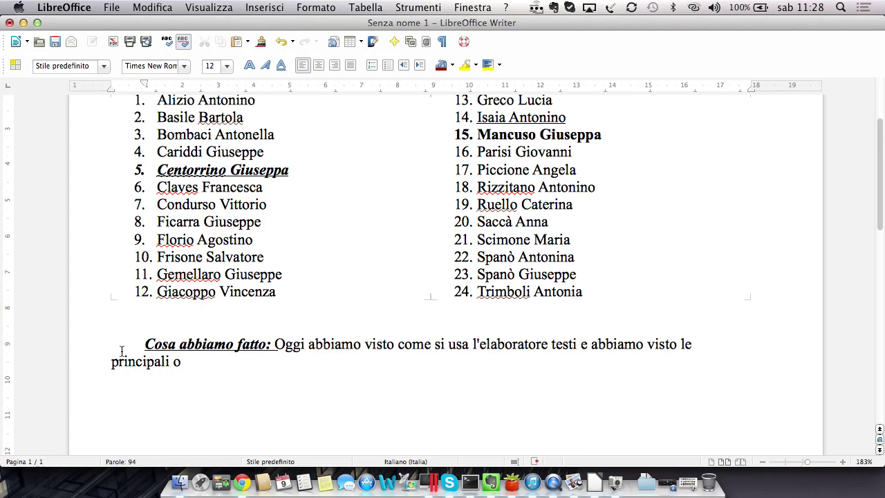
Step: Finish the summary sentence with 'le principali opzioni del pannello di controllo.'
scroll(121, 350, up, 1)
scroll(121, 351, down, 3)
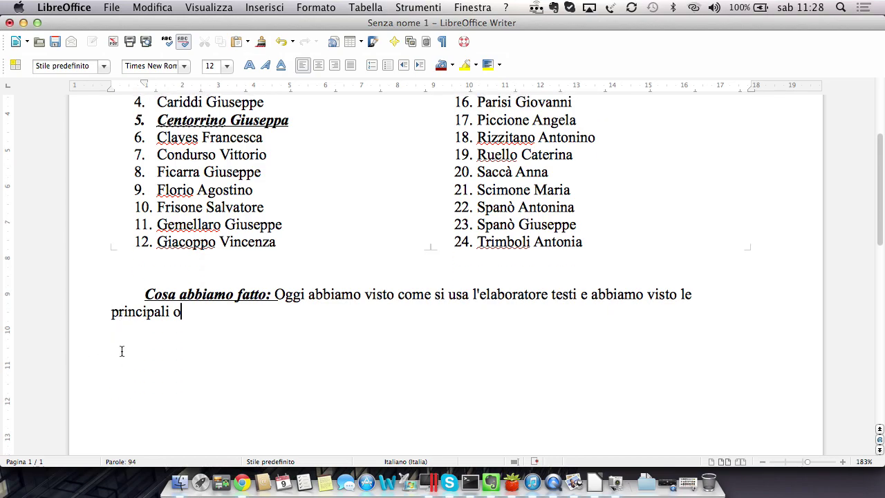
click(145, 295)
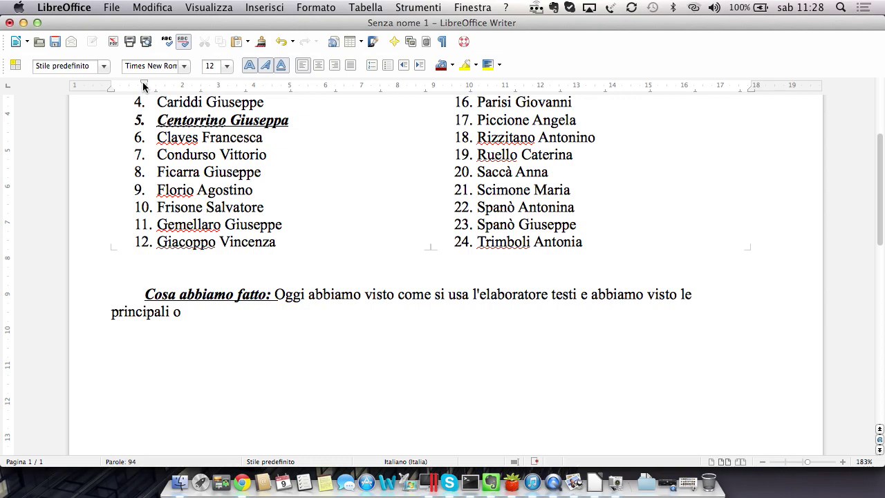
click(198, 313)
click(144, 298)
click(184, 312)
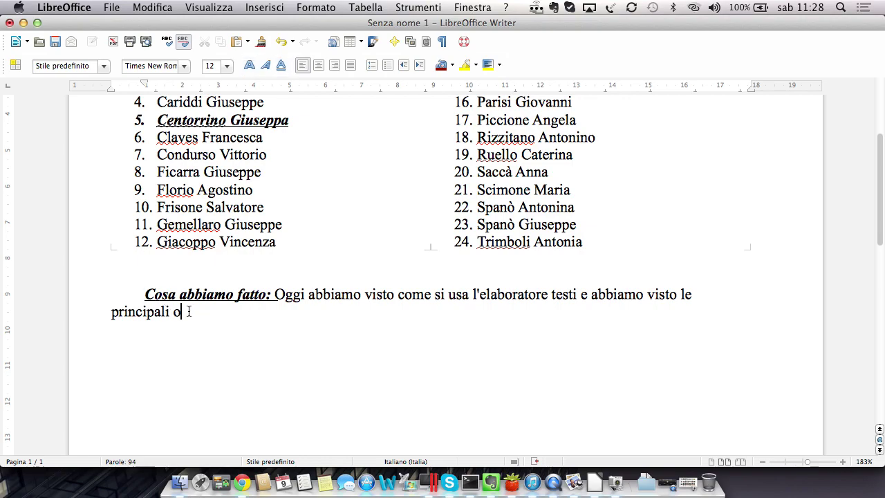
text(o)
text(ioni del pannello di controllo.)
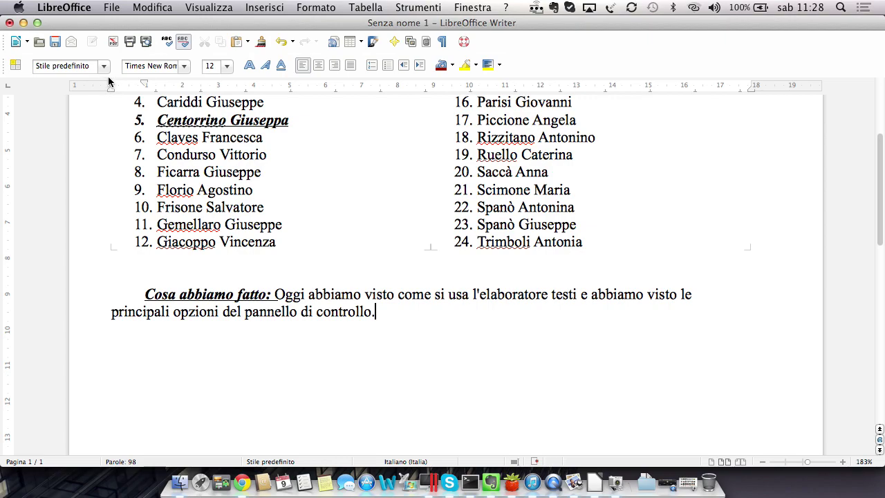
Step: Nudge the ruler's first-line indent marker for the 'Cosa abbiamo fatto:' paragraph, then review the page above
mouse_move(144, 83)
mouse_down()
mouse_move(110, 84)
mouse_move(146, 89)
mouse_up()
scroll(144, 251, down, 5)
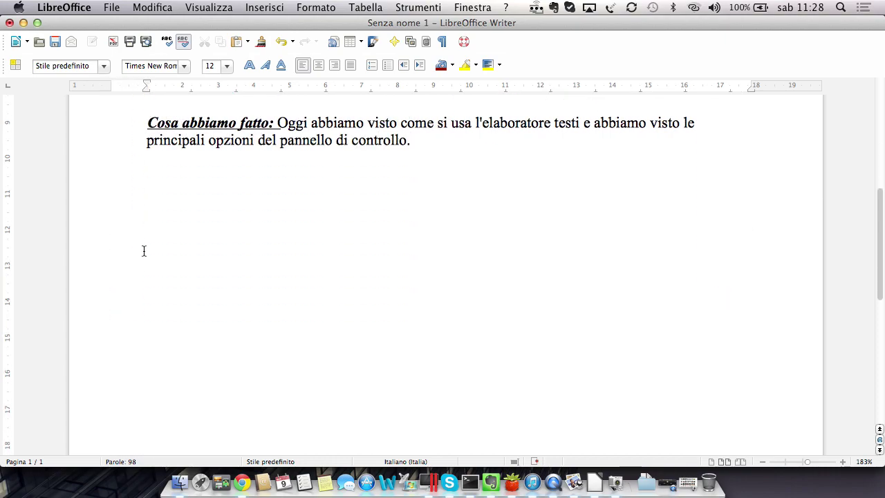
scroll(144, 251, up, 2)
scroll(143, 251, up, 2)
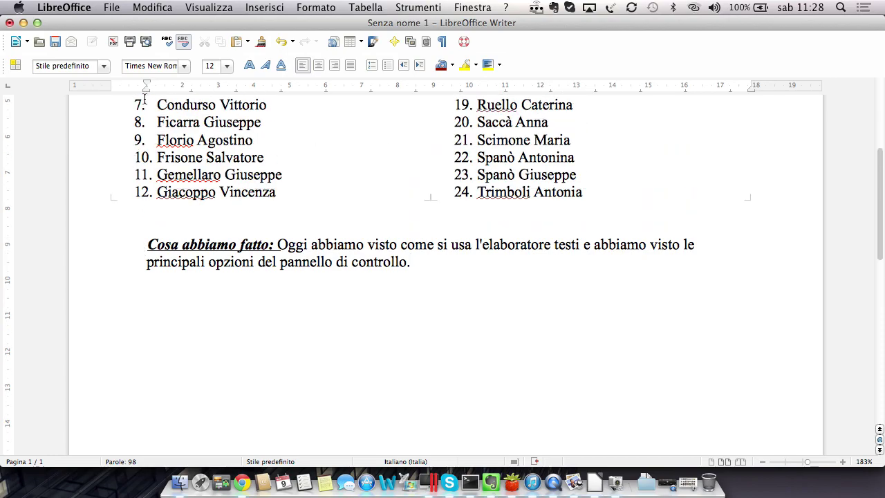
mouse_move(146, 88)
mouse_down()
mouse_move(113, 94)
mouse_move(111, 85)
mouse_move(146, 84)
mouse_up()
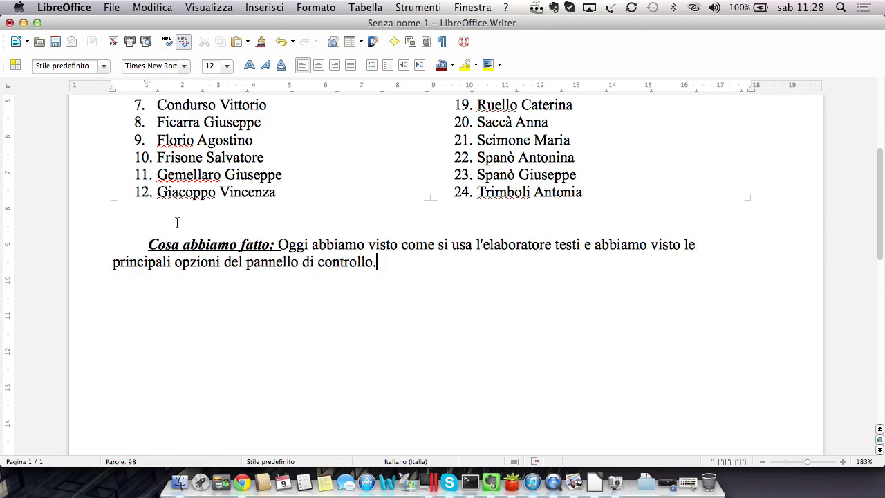
scroll(234, 205, up, 5)
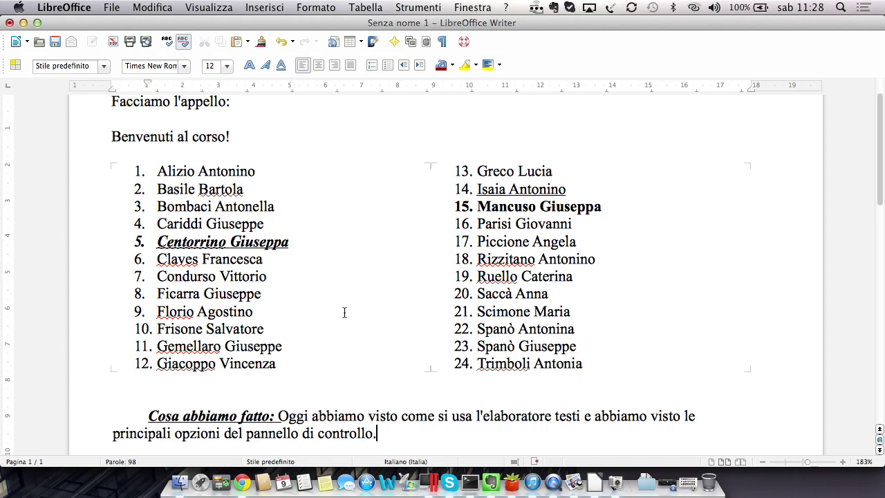
scroll(344, 313, up, 2)
scroll(344, 313, down, 3)
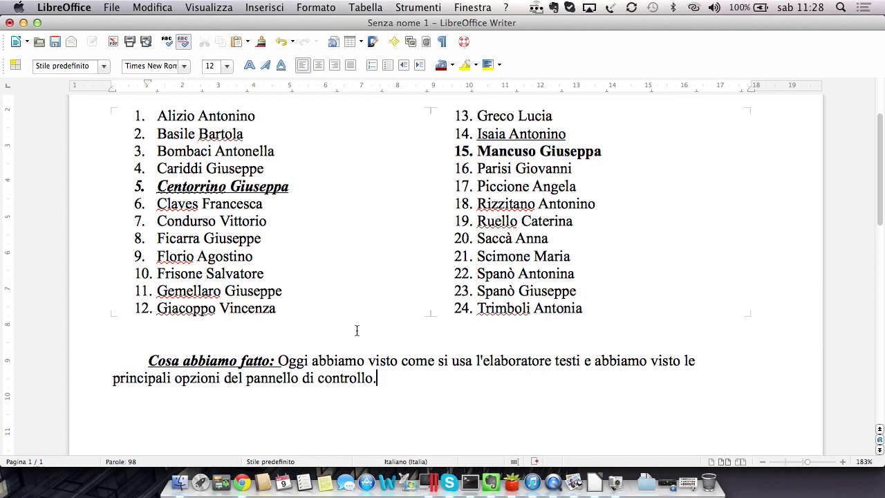
scroll(280, 302, up, 1)
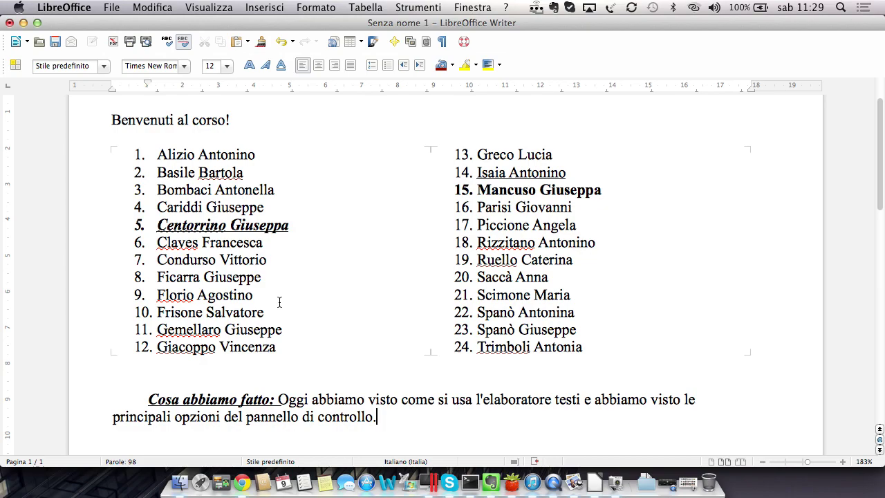
click(237, 474)
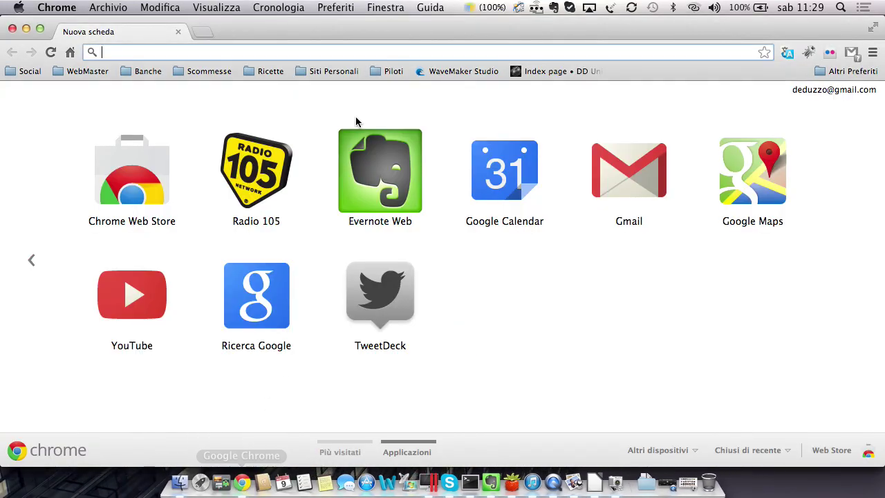
text(www.)
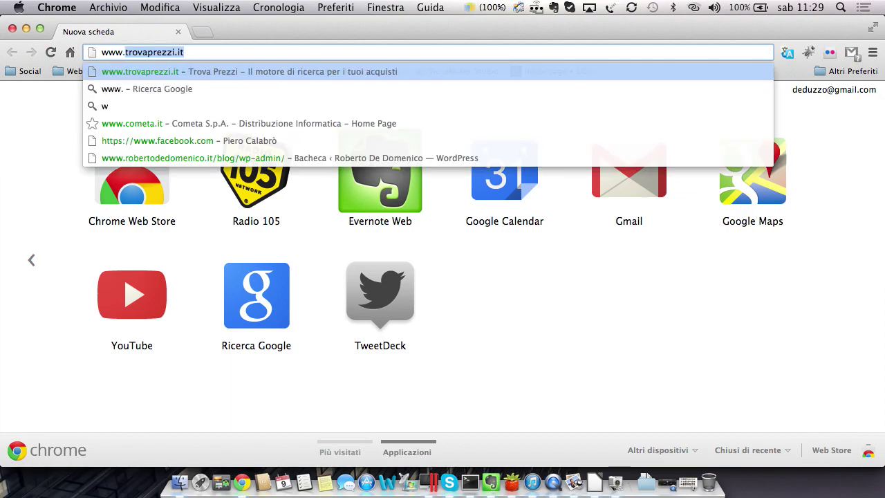
text(libreoffice)
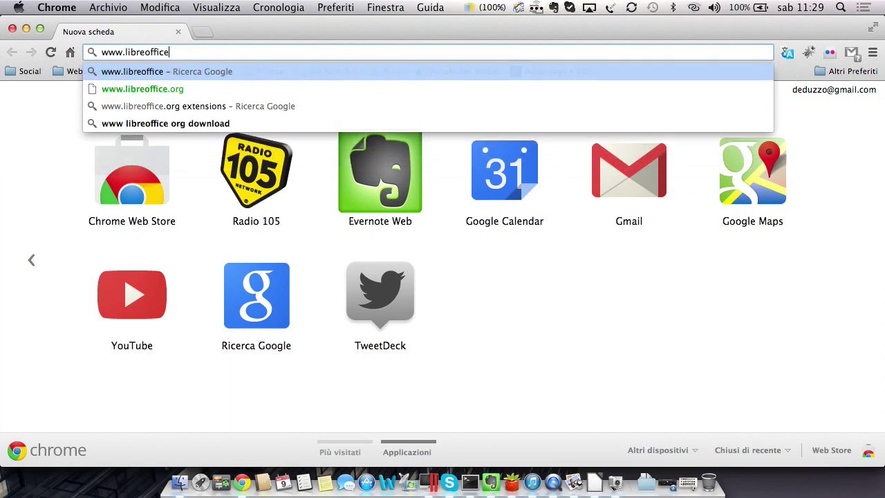
text(.org)
key(Return)
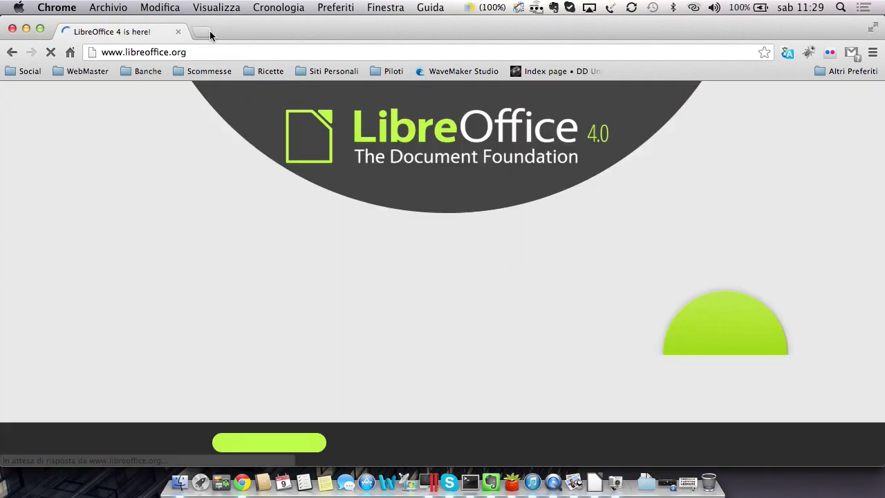
click(208, 31)
click(126, 34)
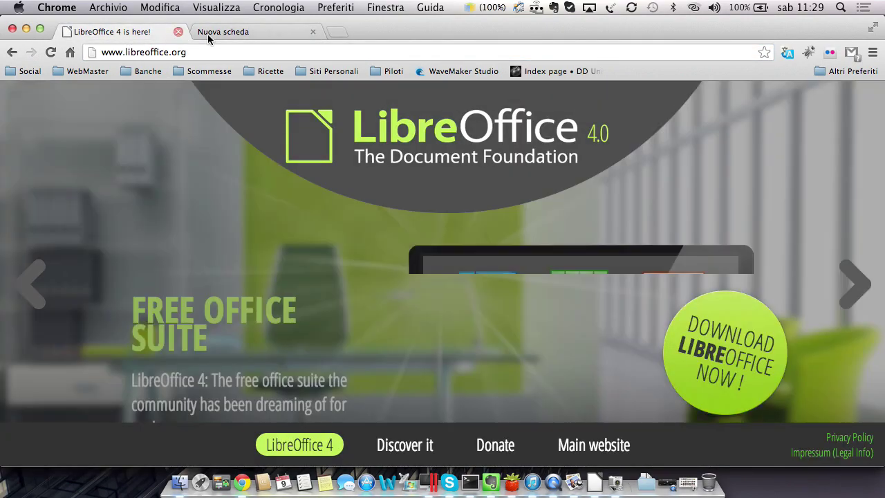
click(208, 32)
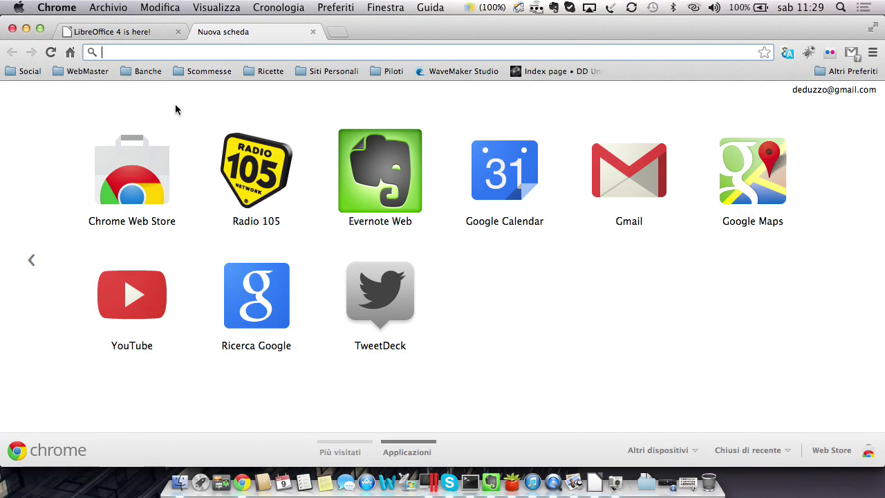
click(138, 33)
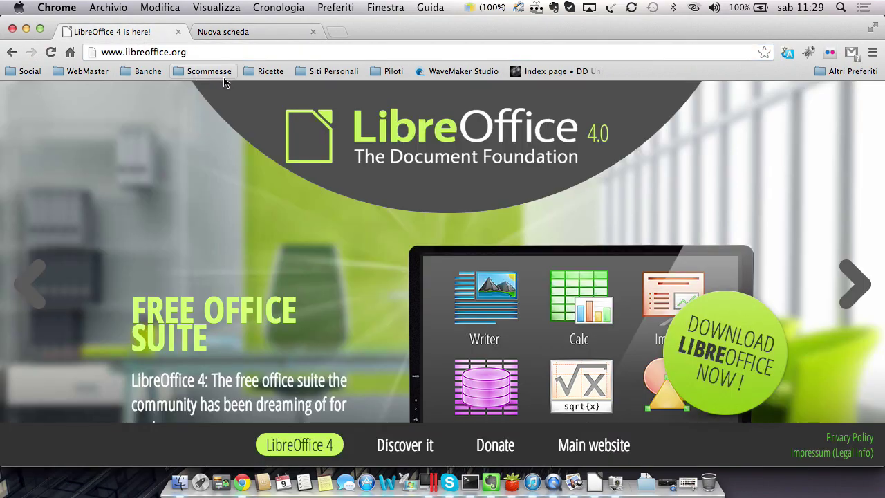
click(719, 330)
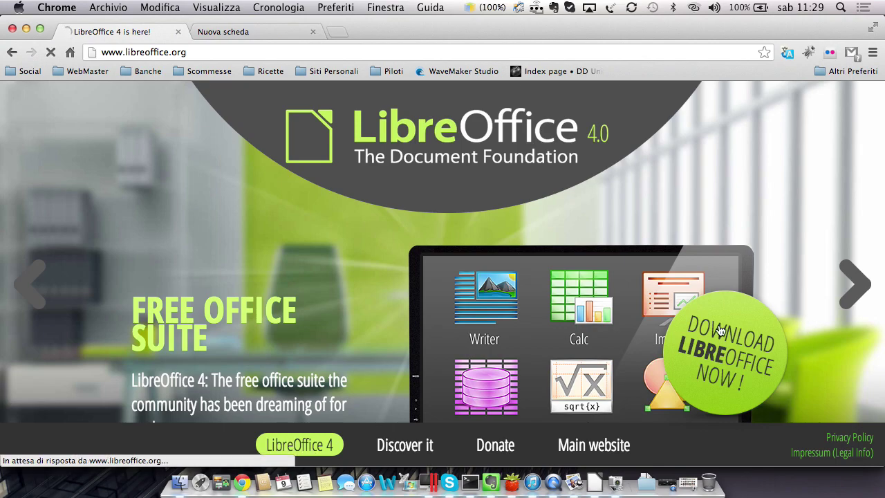
Step: Scroll down the download page, then launch the Windows XP Test virtual machine from Parallels
scroll(241, 337, down, 3)
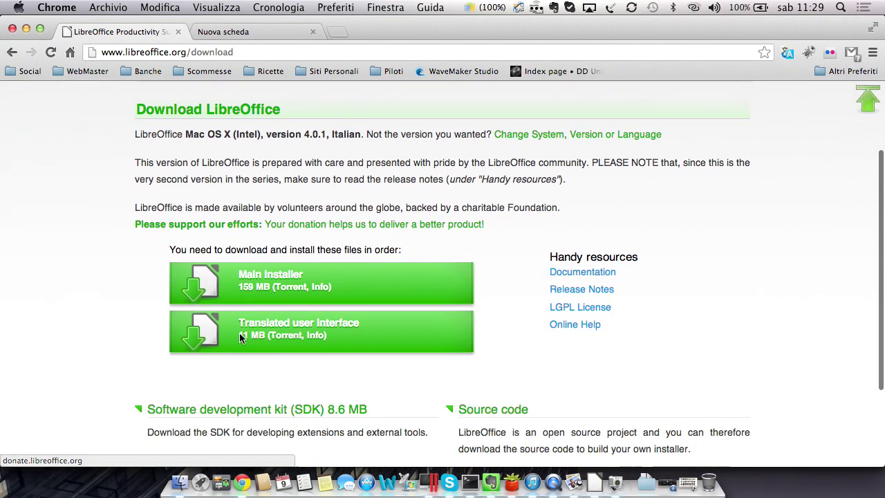
scroll(240, 337, down, 2)
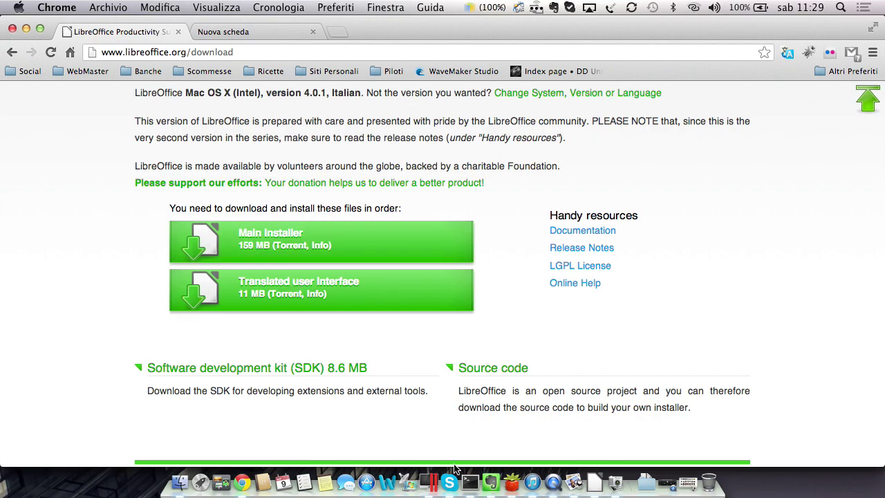
click(432, 481)
click(29, 251)
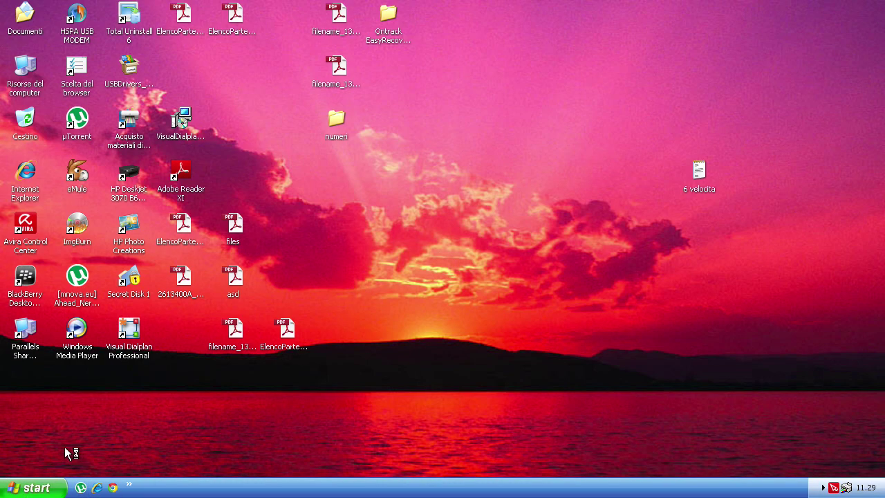
Step: Look through the XP Start menu's Tutti i programmi, close it, and switch back to the Mac
click(31, 487)
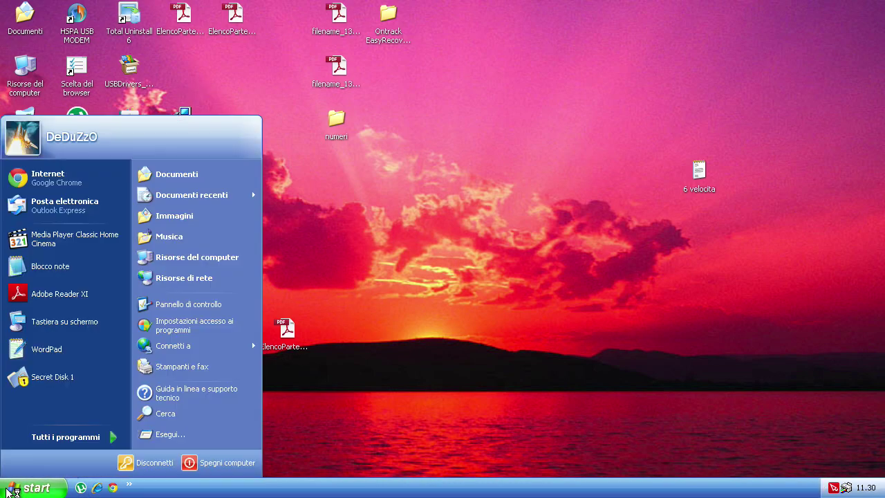
click(61, 435)
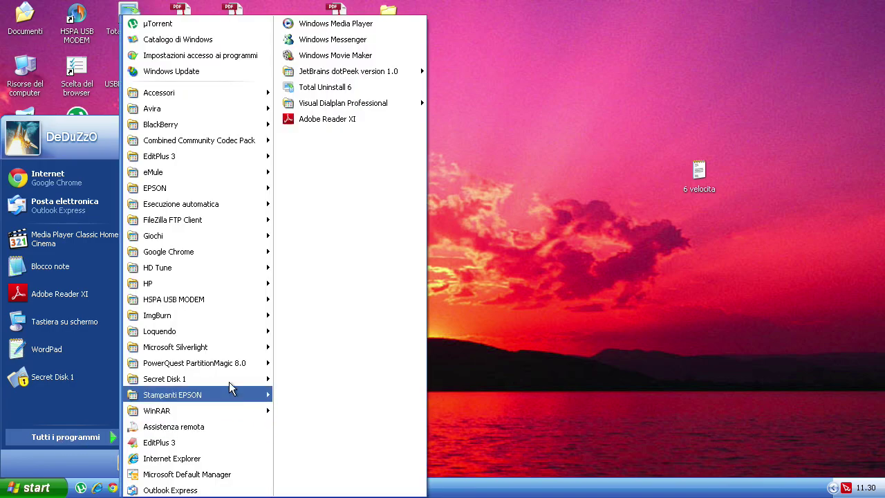
click(577, 266)
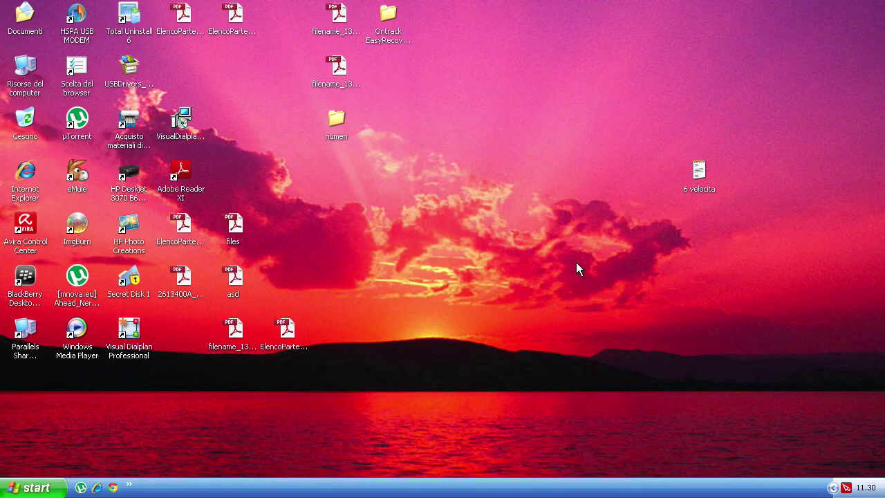
key(ctrl+Left)
key(ctrl+Right)
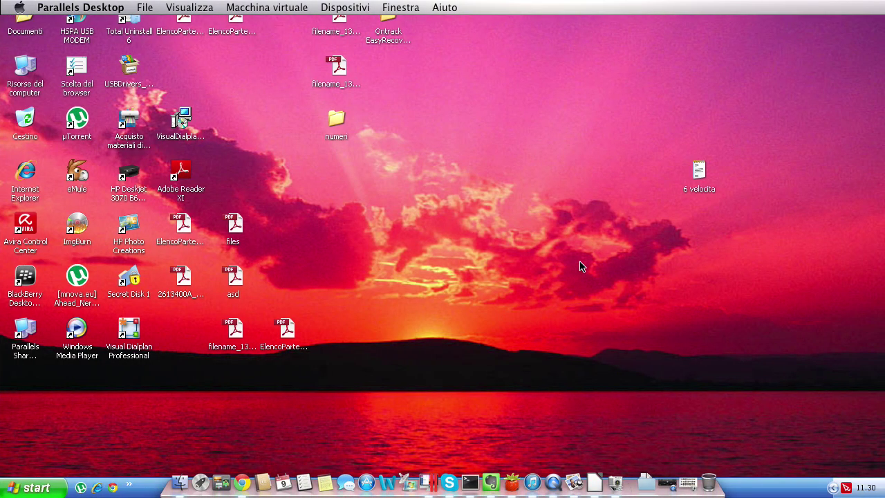
key(ctrl+Right)
key(ctrl+Right)
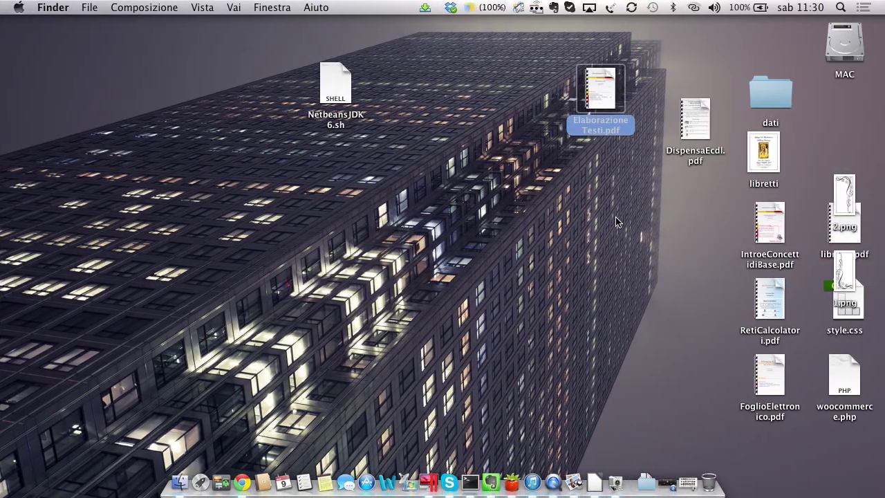
Step: Search Spotlight for the Windows 7 VM and launch Windows 7 Vodafone.pvm
key(super+space)
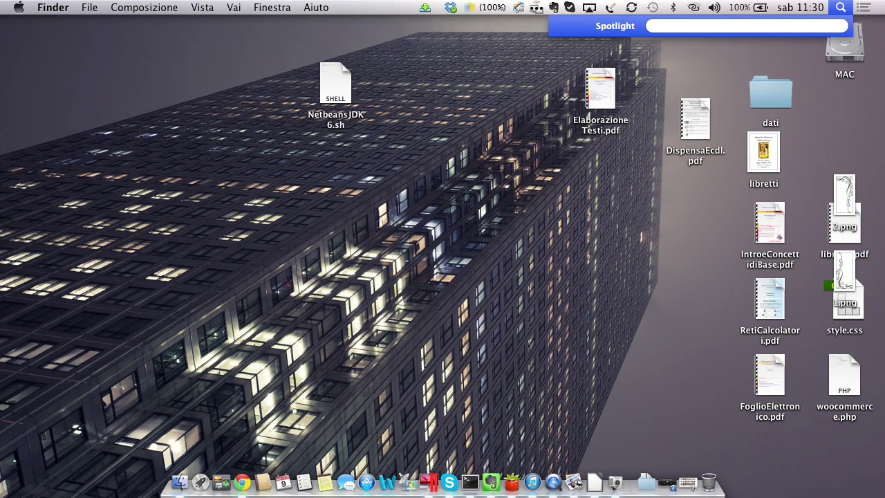
text(windos )
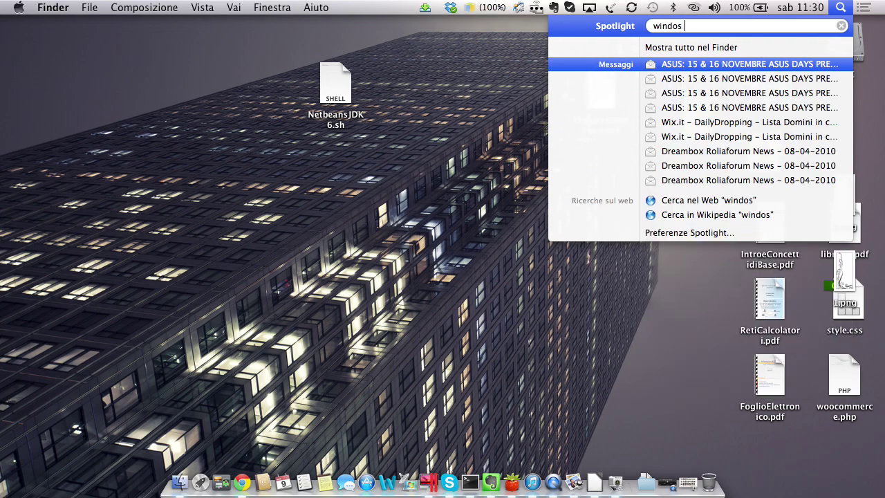
text(7)
key(BackSpace)
key(BackSpace)
key(BackSpace)
key(BackSpace)
key(BackSpace)
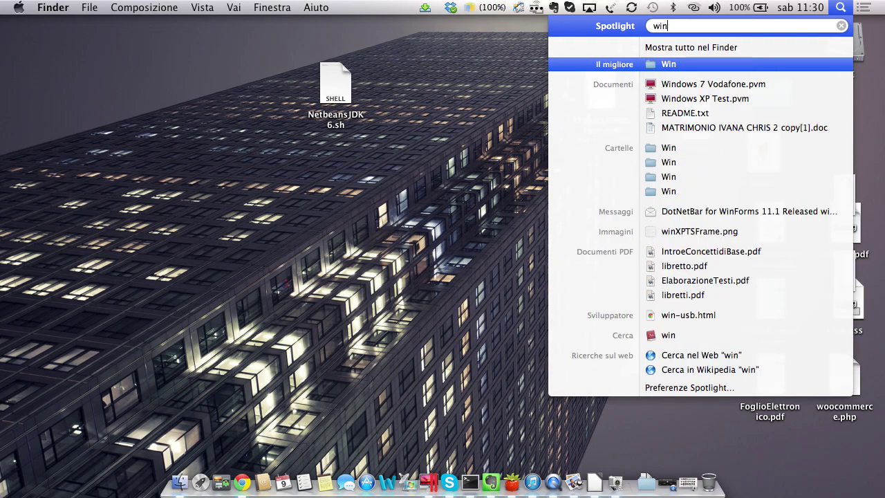
click(781, 86)
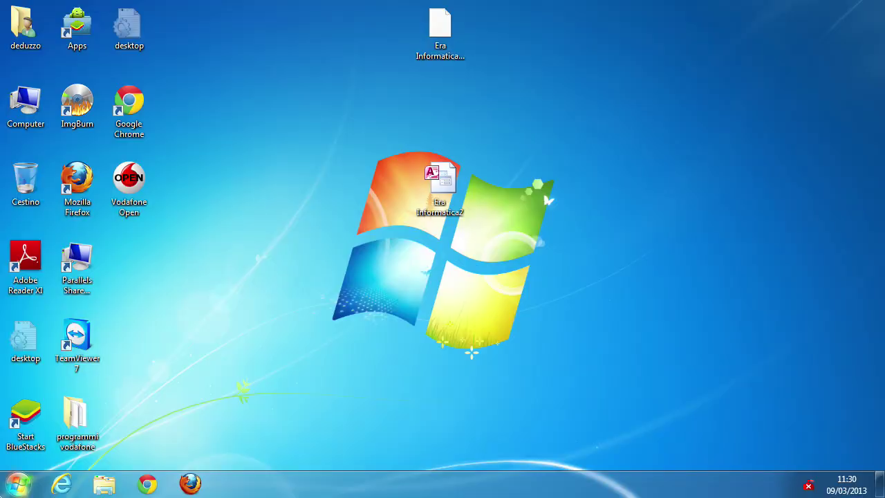
Step: Search the Windows 7 Start menu for 'word' and launch Microsoft Word 2010
click(18, 484)
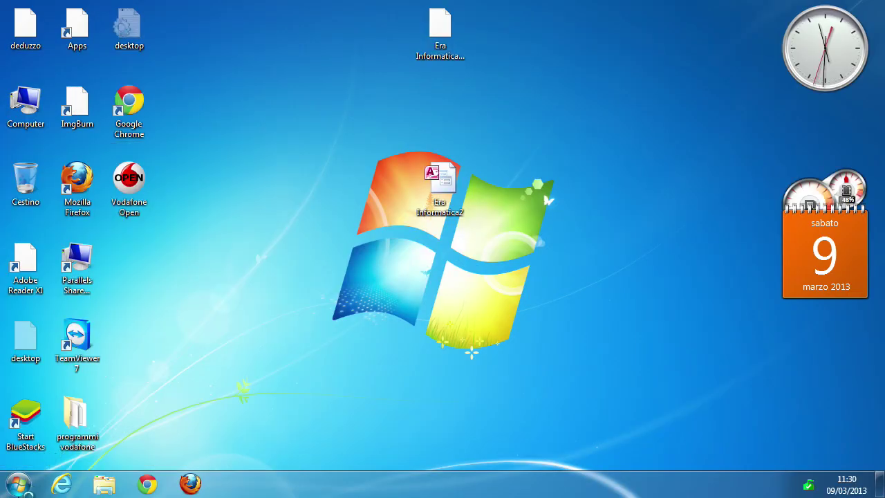
click(9, 490)
text(word)
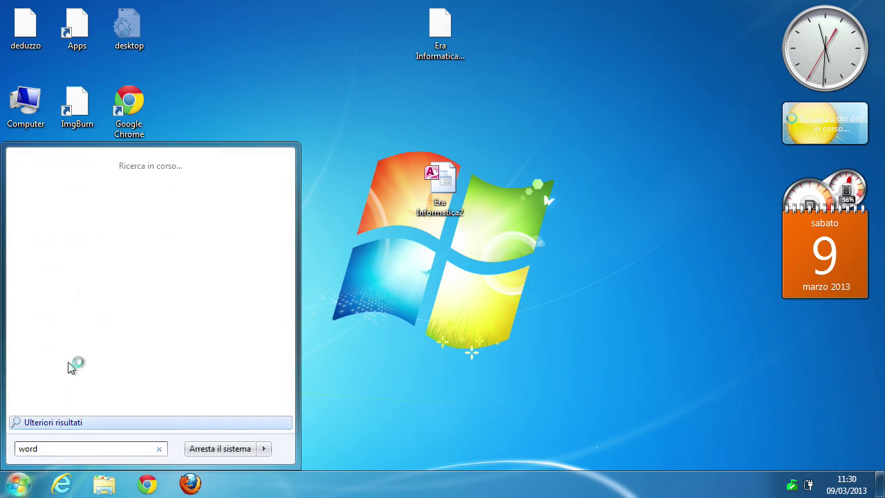
click(69, 181)
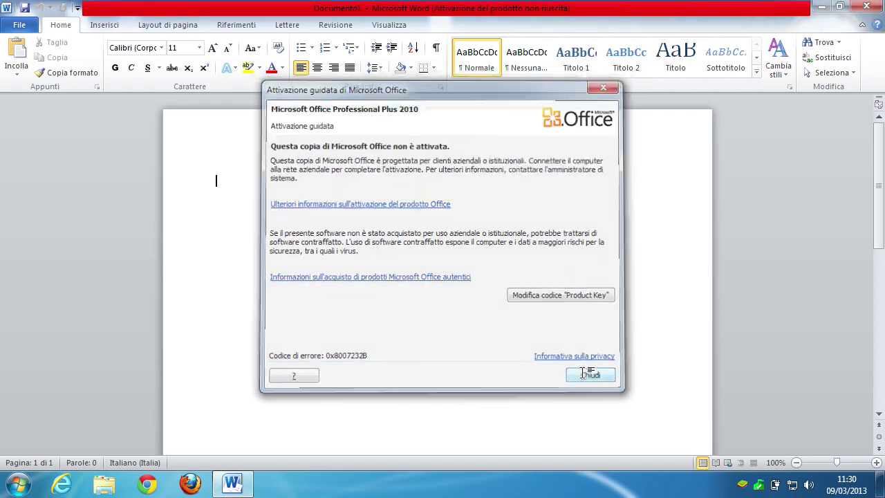
Step: Close the Office activation notice and enable Righello under Visualizza, returning to the Home tab
click(591, 375)
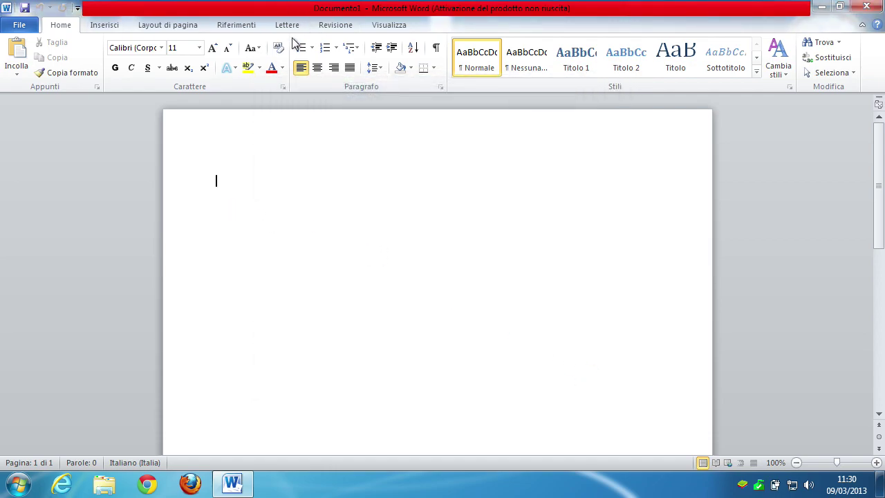
click(383, 26)
click(222, 45)
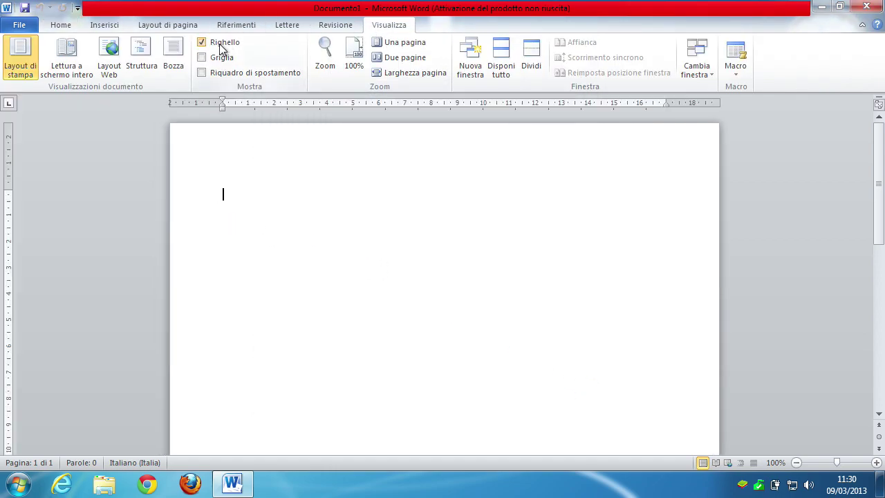
click(61, 25)
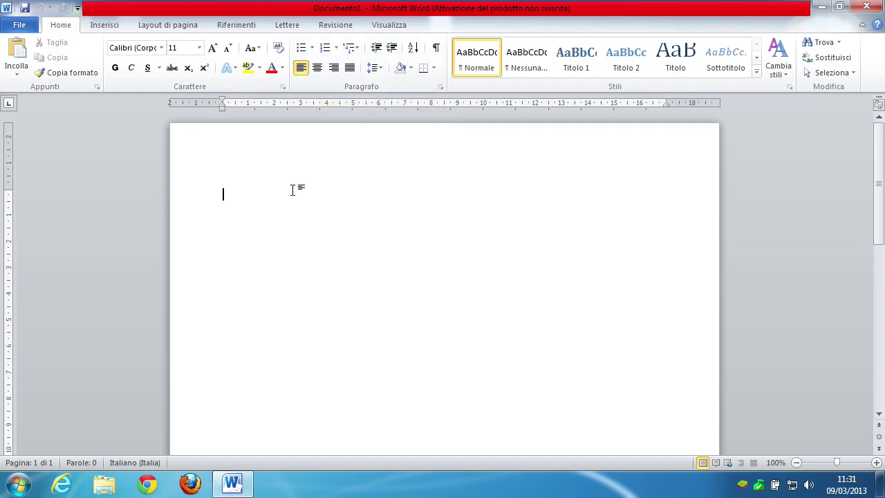
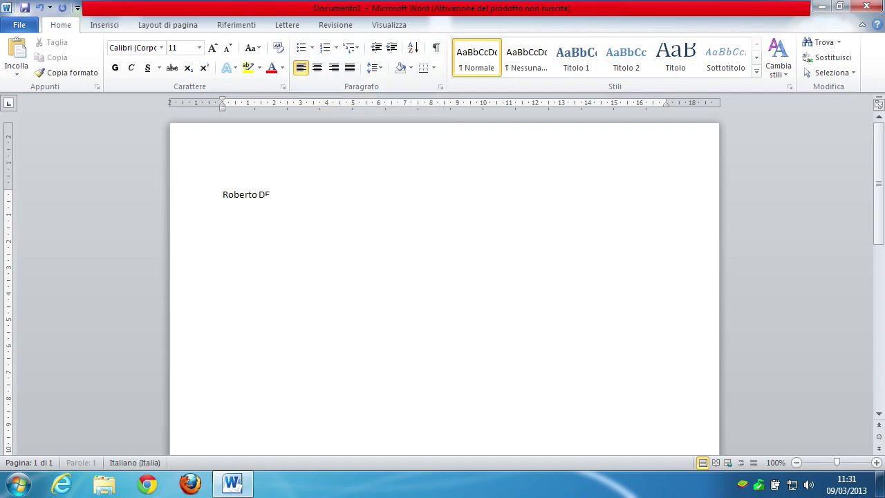
Step: Type a student's full name as numbered item 1 and start empty item 2
click(325, 48)
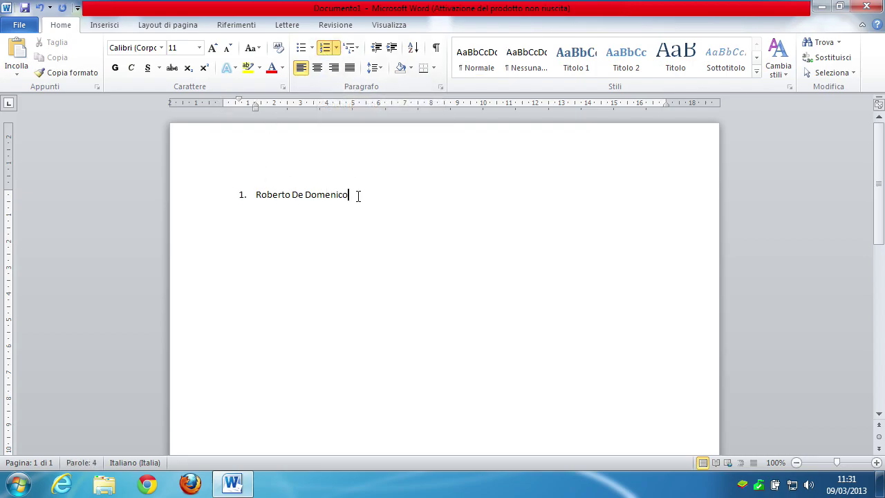
key(Return)
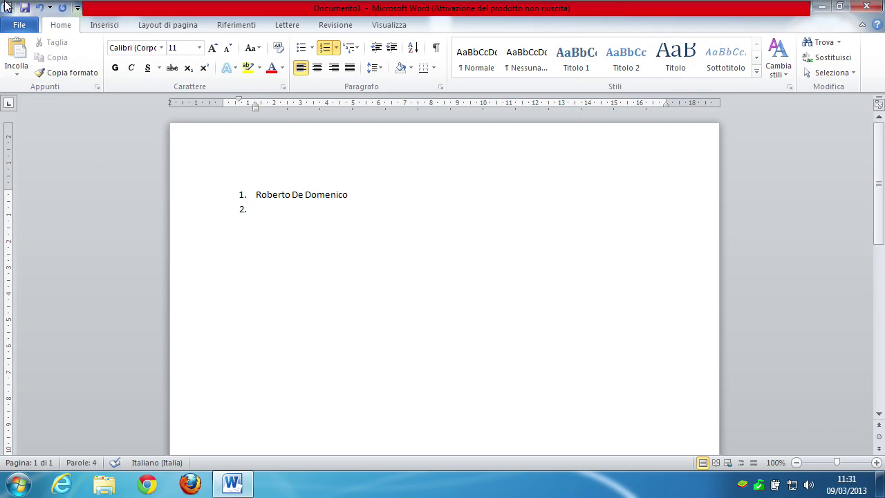
mouse_move(7, 7)
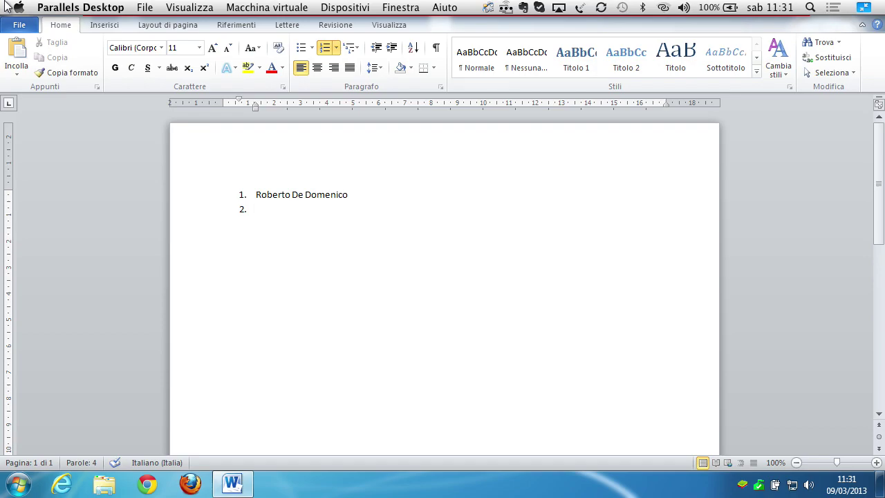